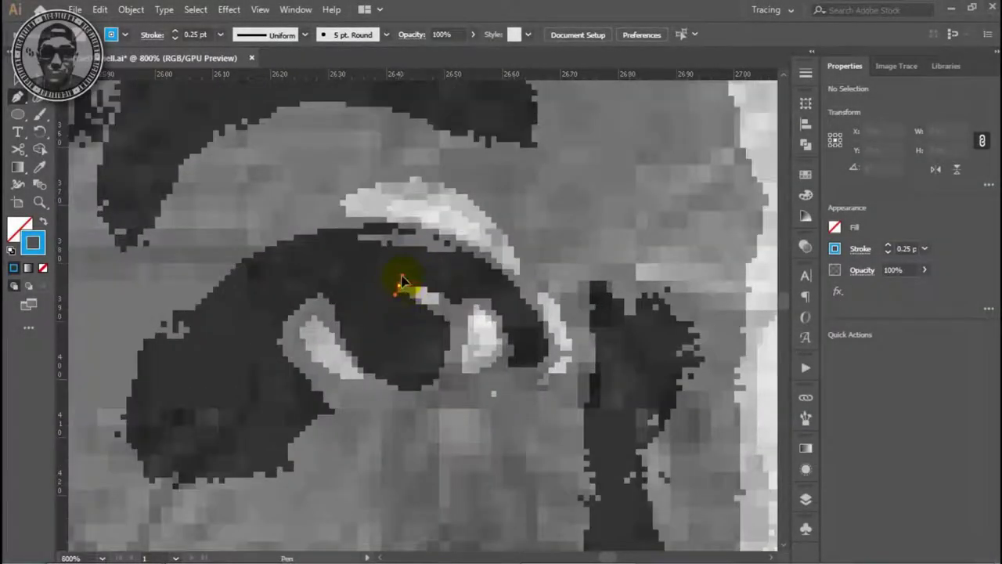
# Step: Draw a small oval over the left eye's highlight and shape it to fit
pyautogui.moveTo(401, 281); pyautogui.dragTo(446, 307)
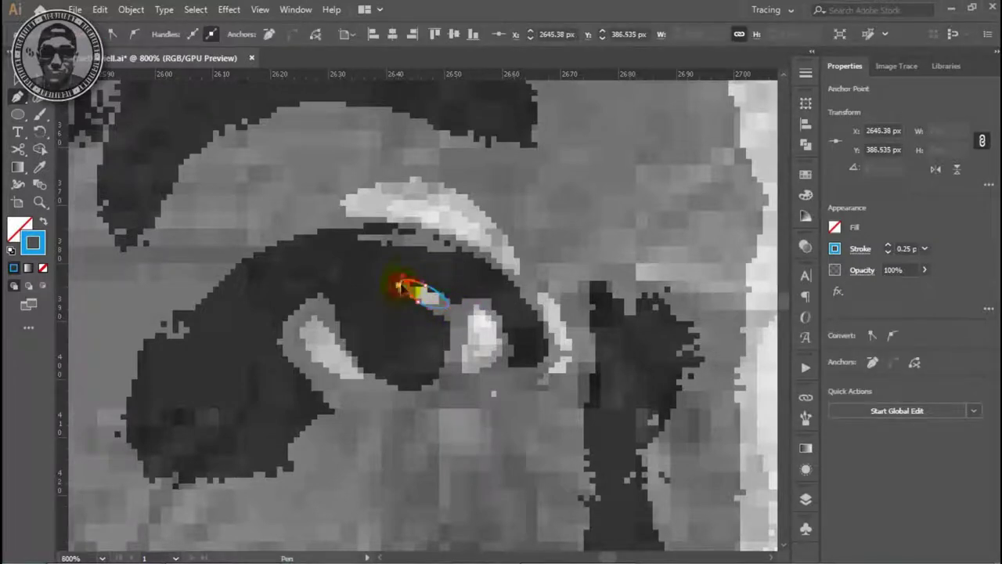
pyautogui.hotkey('ctrl', '+')
pyautogui.hotkey('ctrl', '+')
pyautogui.hotkey('ctrl', '+')
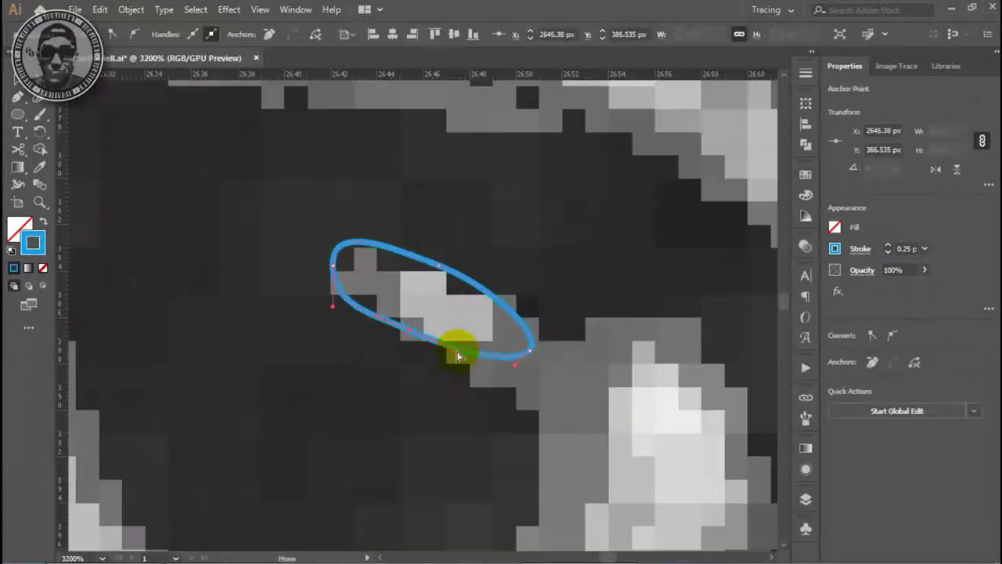
pyautogui.moveTo(433, 347); pyautogui.dragTo(370, 278)
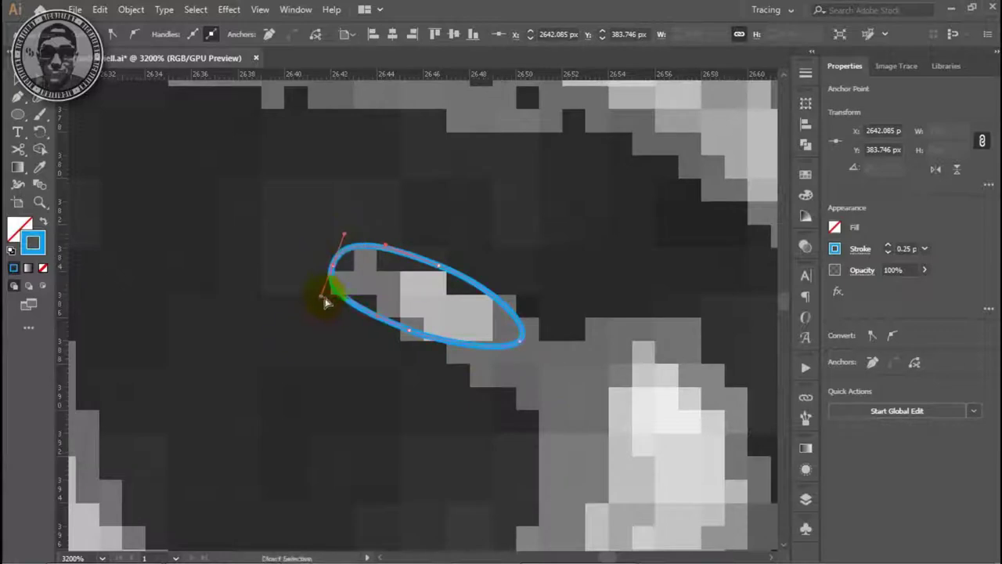
pyautogui.moveTo(441, 269); pyautogui.dragTo(409, 328)
pyautogui.hotkey('ctrl', '-')
pyautogui.hotkey('ctrl', '-')
pyautogui.hotkey('ctrl', '-')
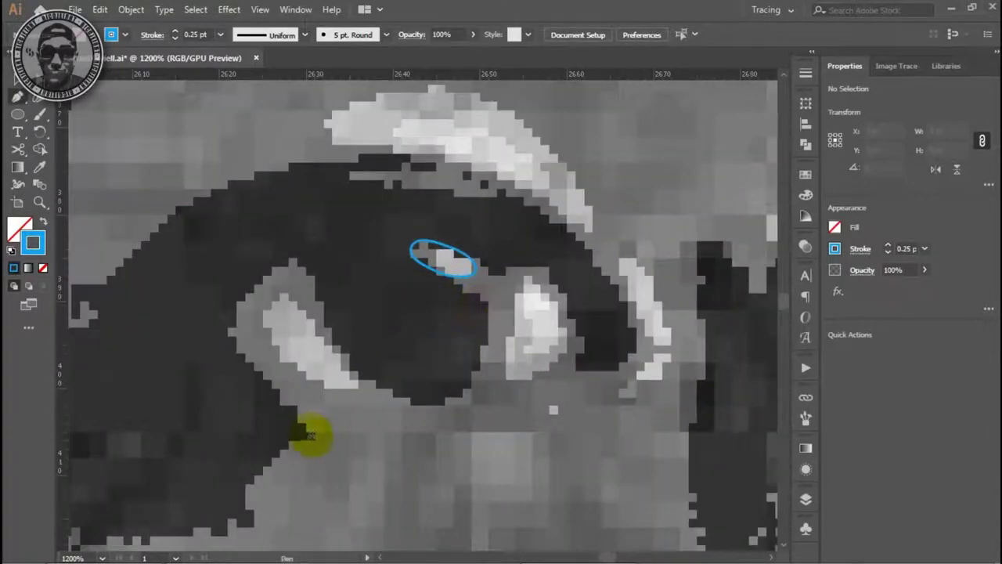
# Step: Pen-trace a closed curved outline around the whole left eye
pyautogui.press('p')
pyautogui.moveTo(313, 436); pyautogui.dragTo(398, 358)
pyautogui.moveTo(449, 267); pyautogui.dragTo(420, 311)
pyautogui.moveTo(337, 317); pyautogui.dragTo(286, 274)
pyautogui.moveTo(494, 125); pyautogui.dragTo(569, 128)
pyautogui.moveTo(617, 248)
pyautogui.mouseDown()
pyautogui.moveTo(573, 210)
pyautogui.moveTo(510, 251)
pyautogui.mouseUp()
pyautogui.moveTo(447, 210); pyautogui.dragTo(433, 189)
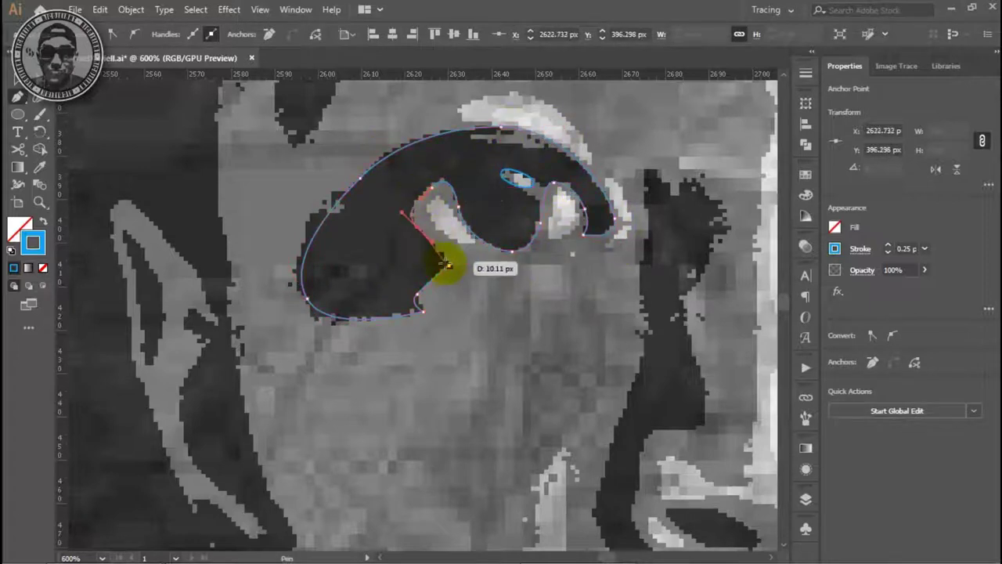
pyautogui.moveTo(444, 264); pyautogui.dragTo(519, 284)
pyautogui.hotkey('ctrl', '-')
# Step: Punch the highlight out with Pathfinder Minus Front, fill black, no stroke
pyautogui.hotkey('ctrl', '8')
pyautogui.click(806, 144)
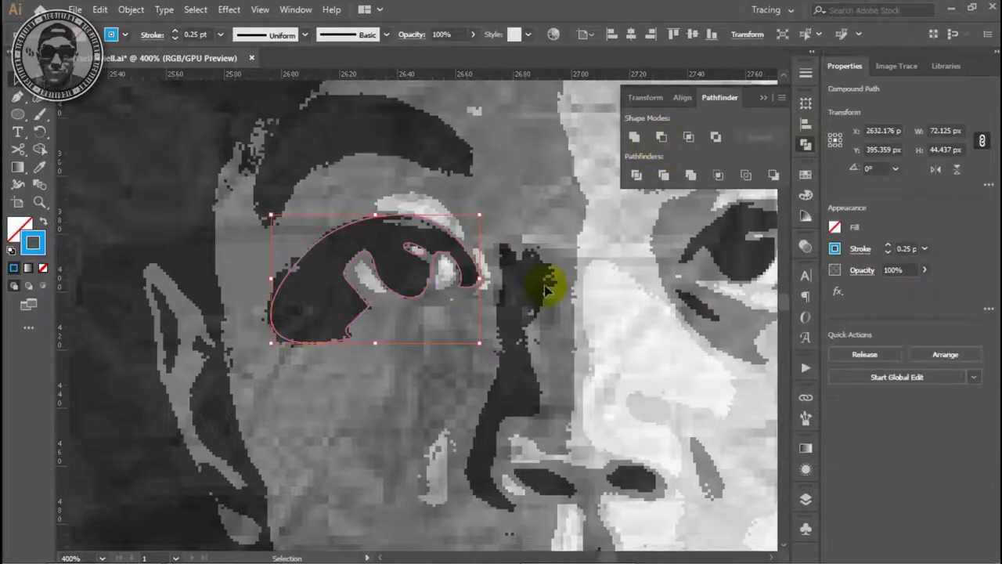
pyautogui.hotkey('ctrl', '-')
pyautogui.hotkey('ctrl', '-')
pyautogui.press('F6')
pyautogui.click(639, 190)
pyautogui.click(43, 222)
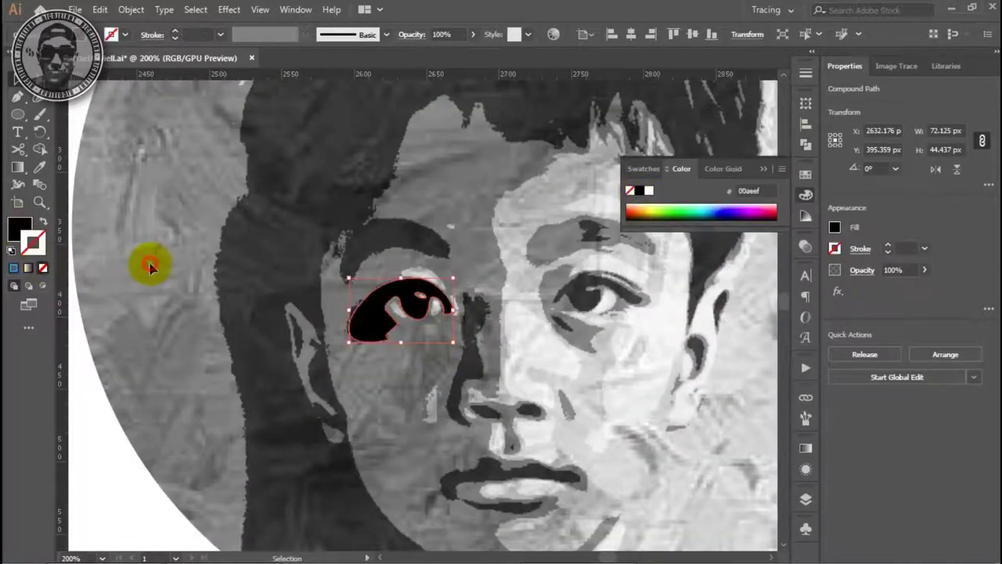
# Step: Deselect the eye, zoom out and check the Layers panel
pyautogui.click(150, 267)
pyautogui.hotkey('ctrl', '-')
pyautogui.hotkey('ctrl', '-')
pyautogui.press('F7')
pyautogui.click(764, 210)
pyautogui.click(805, 499)
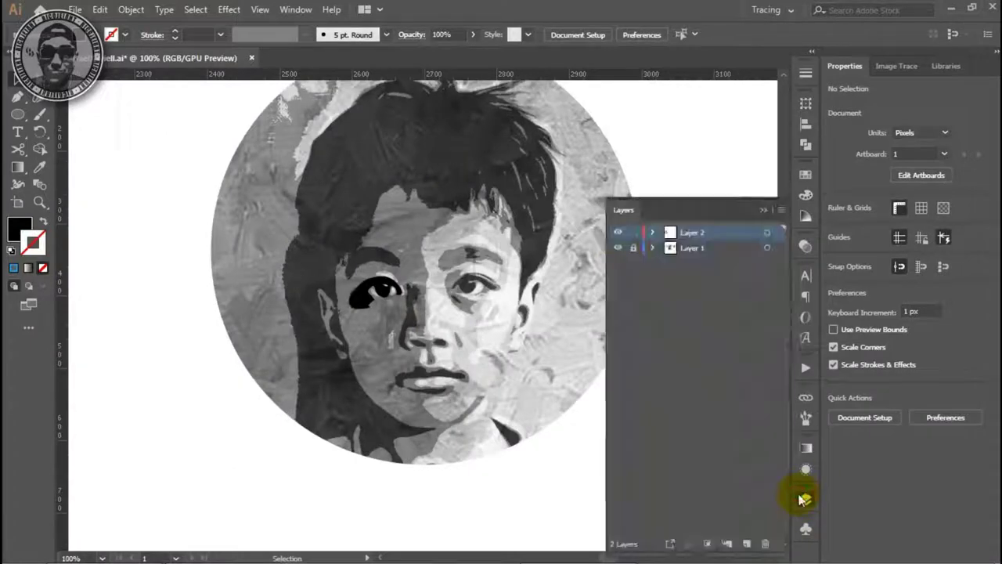
pyautogui.click(805, 499)
pyautogui.press('p')
pyautogui.scroll(2, 399, 332)
# Step: Pen-trace a closed curved outline around the left eyebrow's edges
pyautogui.scroll(3, 438, 321)
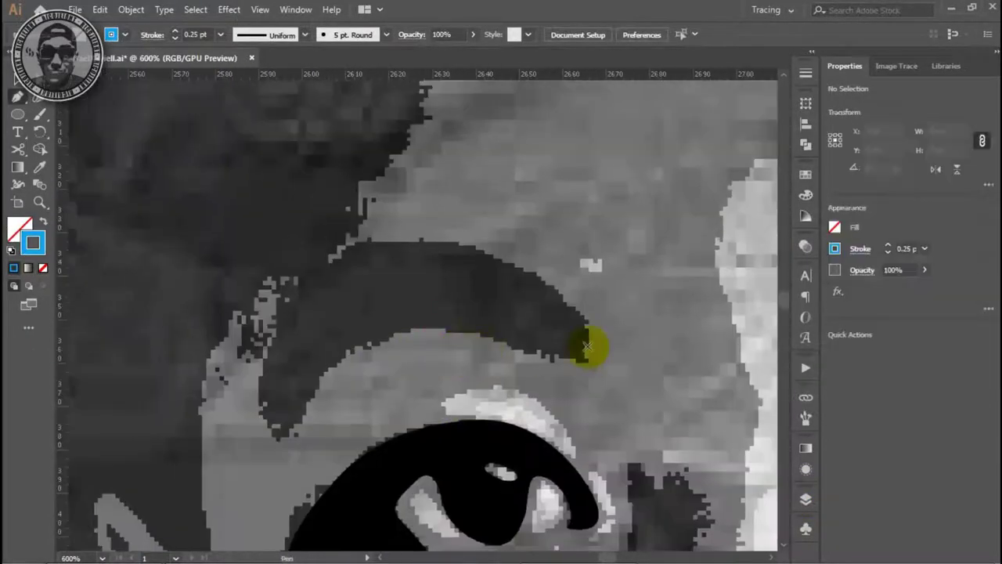
pyautogui.moveTo(587, 346); pyautogui.dragTo(573, 372)
pyautogui.moveTo(360, 345); pyautogui.dragTo(329, 381)
pyautogui.moveTo(303, 424); pyautogui.dragTo(290, 441)
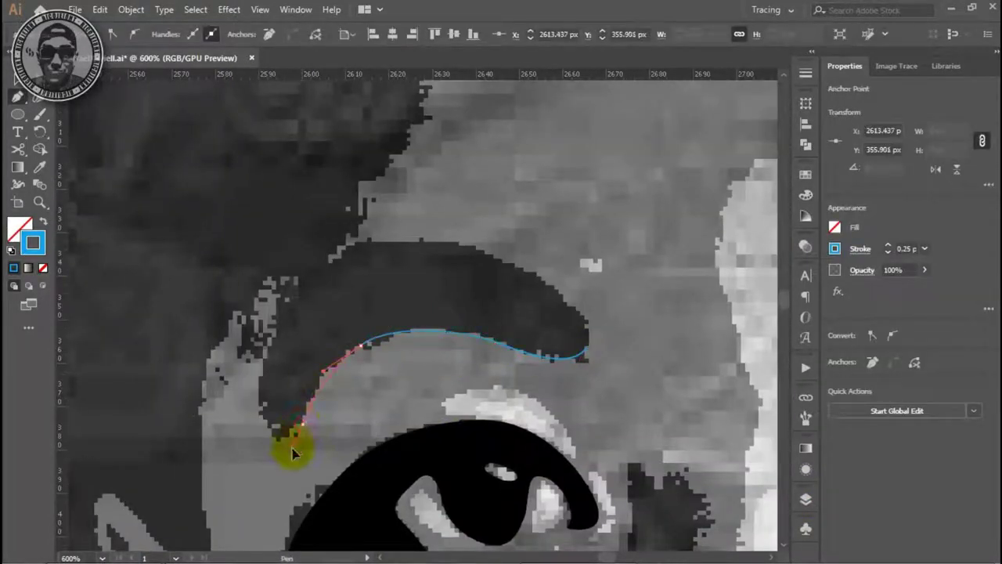
pyautogui.moveTo(259, 401); pyautogui.dragTo(259, 364)
pyautogui.moveTo(409, 247); pyautogui.dragTo(530, 233)
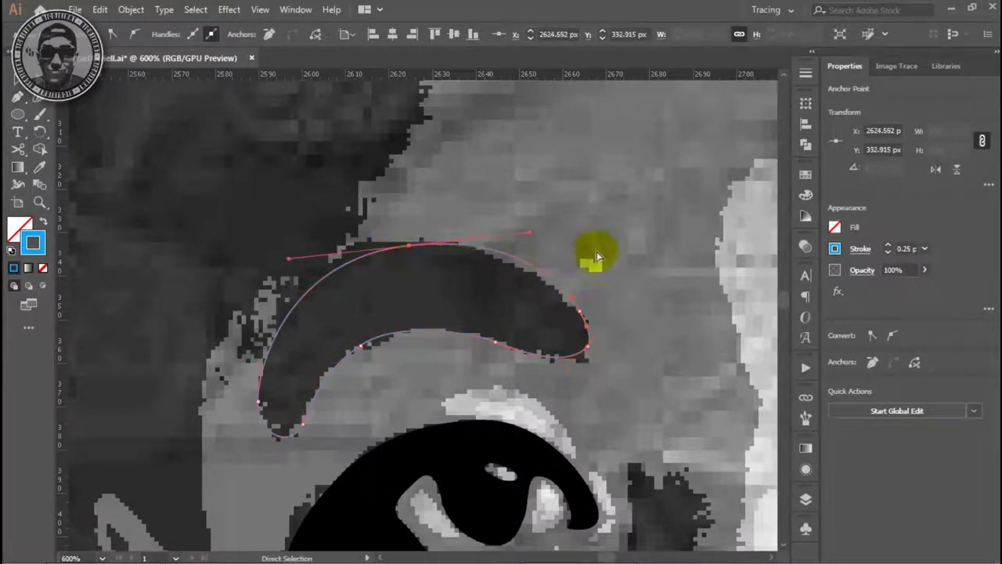
pyautogui.keyDown('ctrl'); pyautogui.click(502, 237); pyautogui.keyUp('ctrl')
# Step: Move the view to the right eye and begin the right eyebrow outline
pyautogui.scroll(-4, 548, 335)
pyautogui.scroll(-2, 449, 313)
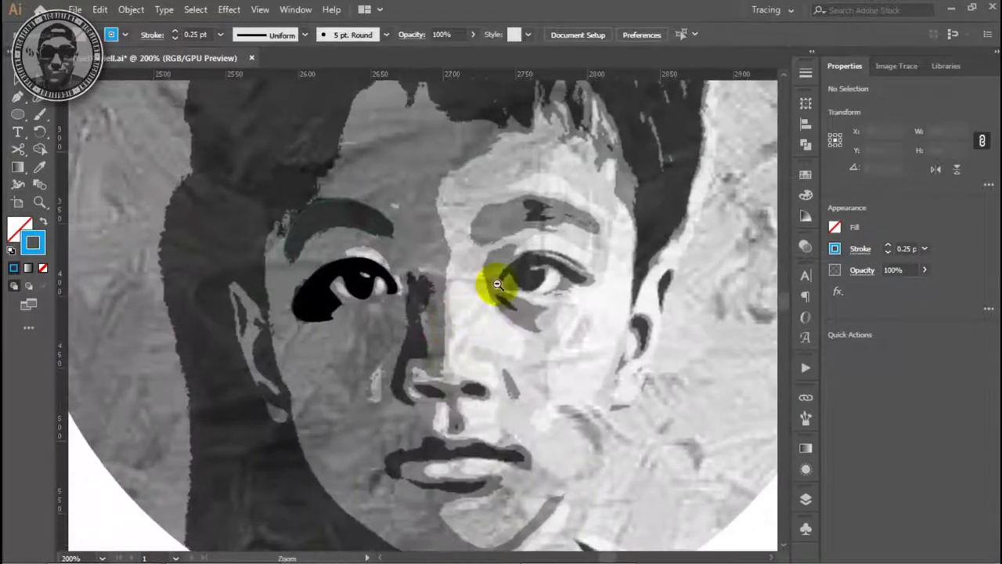
pyautogui.keyDown('ctrl'); pyautogui.click(433, 294); pyautogui.keyUp('ctrl')
pyautogui.scroll(3, 434, 295)
pyautogui.click(272, 305)
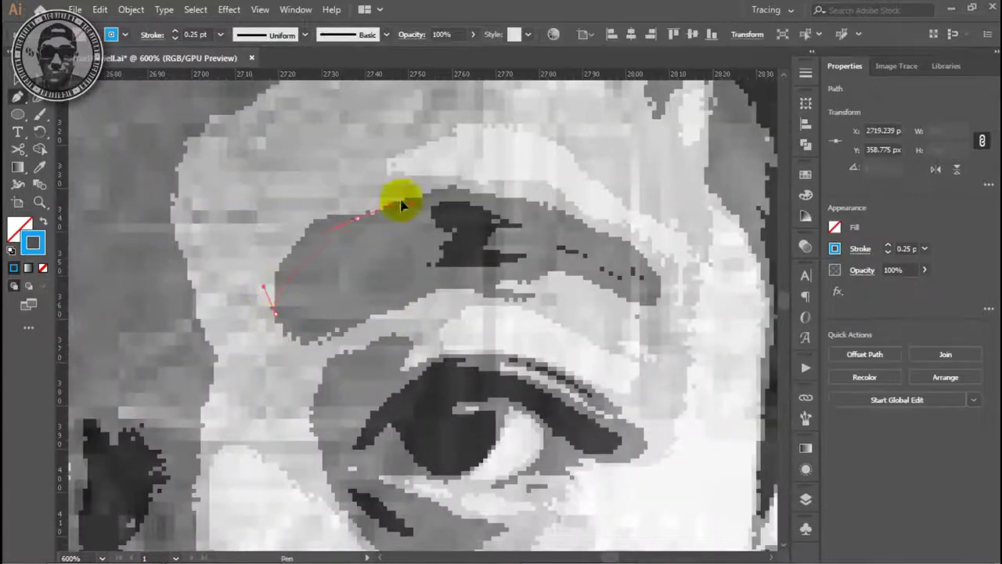
# Step: Finish and close the right eyebrow outline, then deselect it
pyautogui.moveTo(480, 190); pyautogui.dragTo(541, 195)
pyautogui.moveTo(653, 259); pyautogui.dragTo(675, 288)
pyautogui.moveTo(480, 280); pyautogui.dragTo(403, 291)
pyautogui.moveTo(368, 328); pyautogui.dragTo(324, 339)
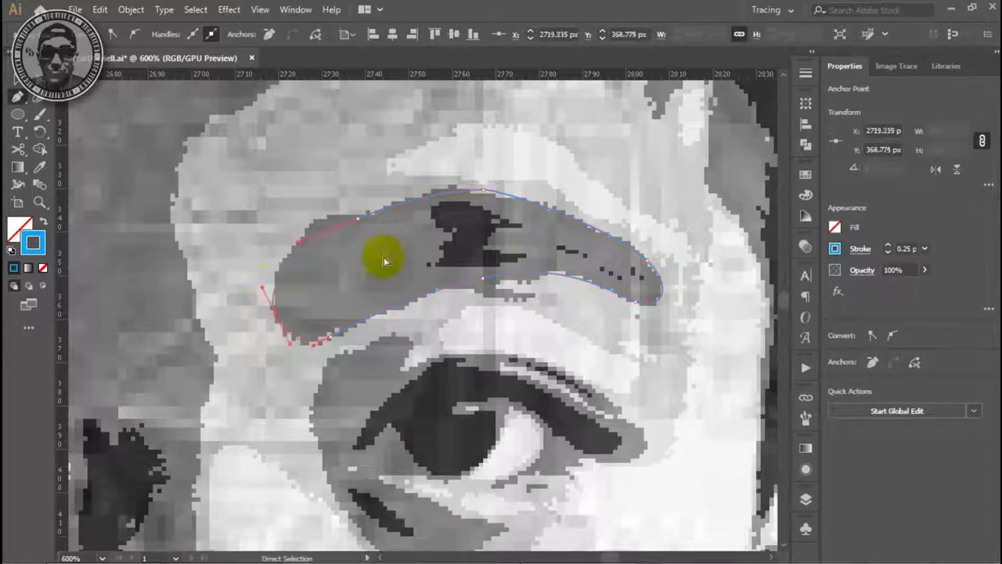
pyautogui.hotkey('ctrl', 'shift', 'a')
# Step: Copy the left eye's highlight oval onto the right eye's catchlight
pyautogui.scroll(-2, 414, 291)
pyautogui.hotkey('ctrl', '+')
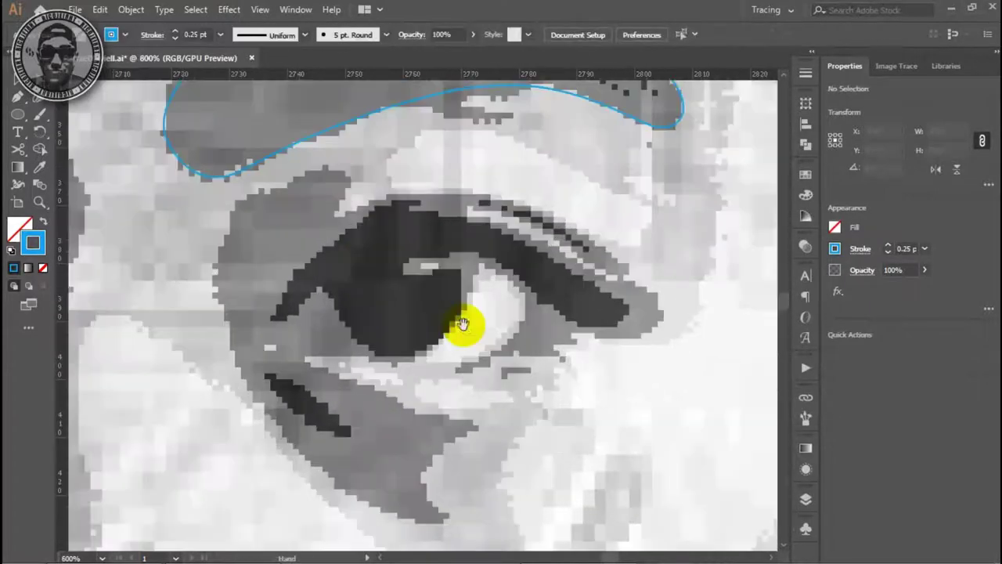
pyautogui.hotkey('ctrl', '-')
pyautogui.hotkey('ctrl', '-')
pyautogui.moveTo(232, 292); pyautogui.dragTo(591, 292)
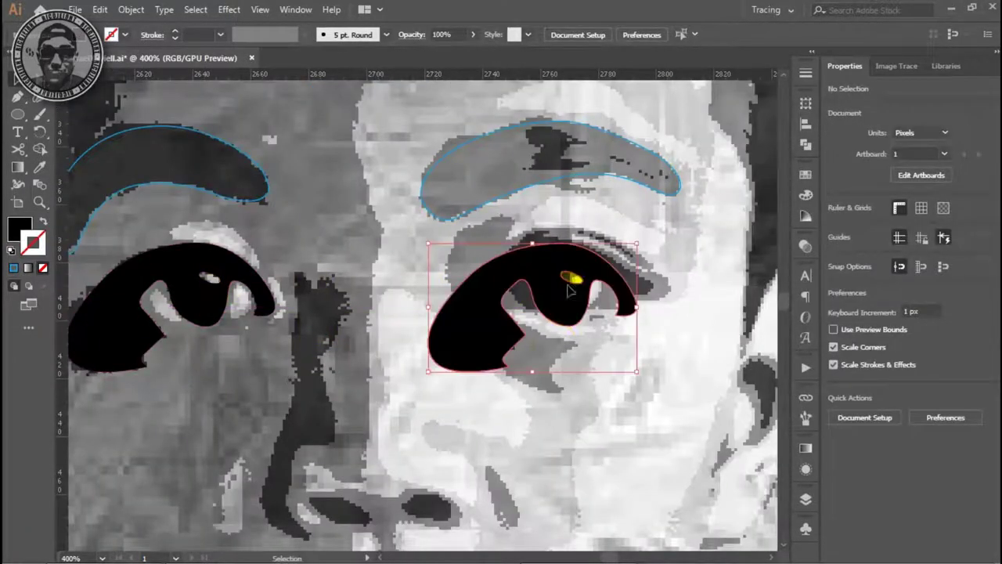
pyautogui.press('Delete')
pyautogui.hotkey('ctrl', '+')
pyautogui.hotkey('ctrl', '+')
pyautogui.moveTo(616, 336); pyautogui.dragTo(470, 280)
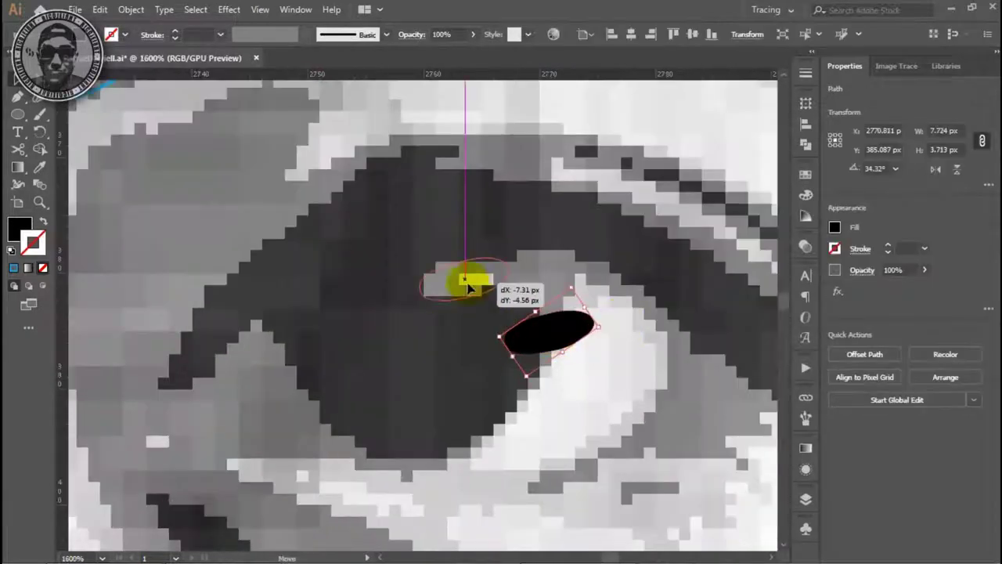
pyautogui.hotkey('ctrl', 'shift', 'a')
pyautogui.hotkey('ctrl', '-')
# Step: Pen-trace a closed outline around the right eye along both eyelids
pyautogui.press('p')
pyautogui.click(296, 282)
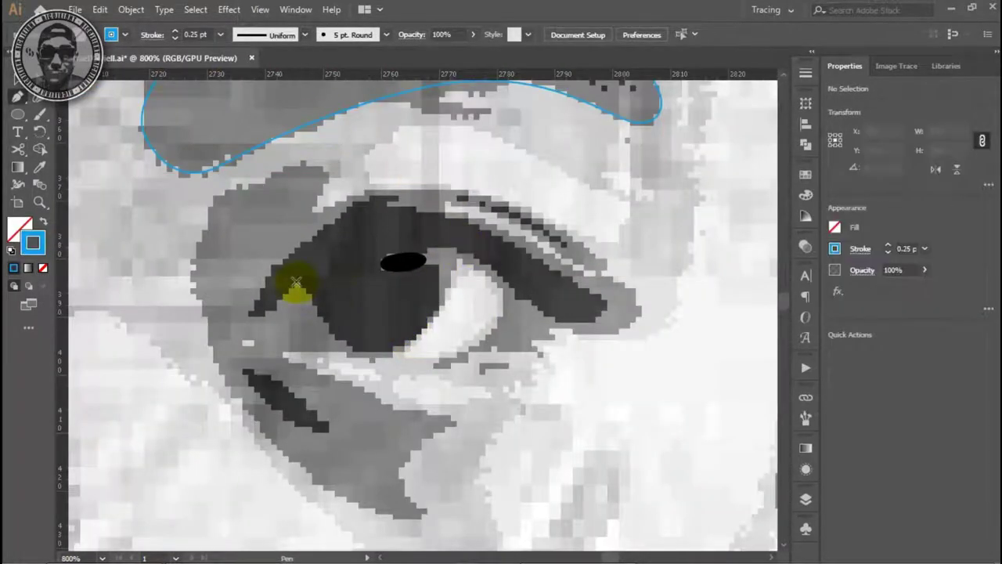
pyautogui.moveTo(249, 313); pyautogui.dragTo(239, 294)
pyautogui.moveTo(339, 206); pyautogui.dragTo(307, 247)
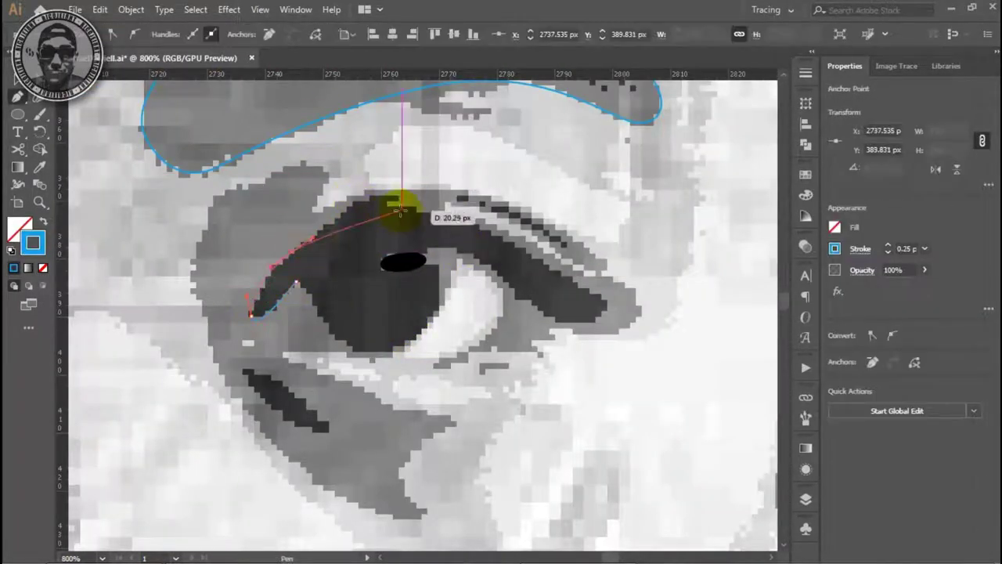
pyautogui.moveTo(399, 210); pyautogui.dragTo(401, 208)
pyautogui.click(599, 302)
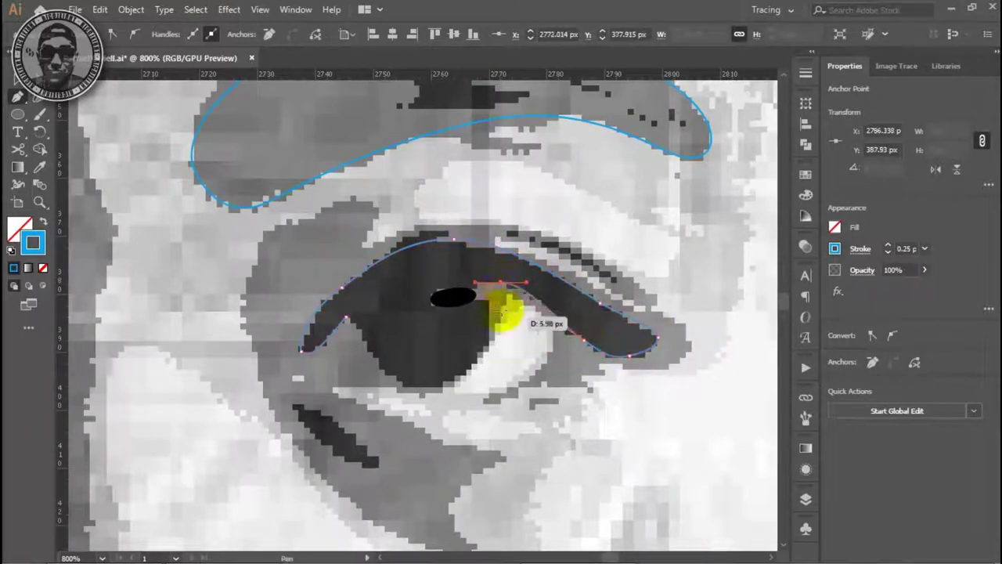
pyautogui.moveTo(492, 337); pyautogui.dragTo(425, 398)
pyautogui.moveTo(302, 350); pyautogui.dragTo(347, 320)
pyautogui.keyDown('ctrl'); pyautogui.click(303, 240); pyautogui.keyUp('ctrl')
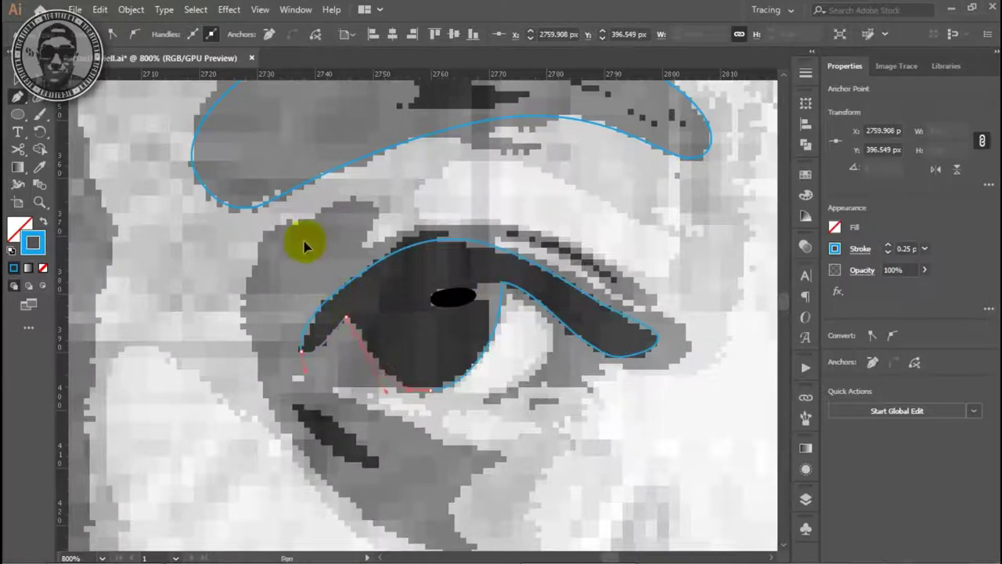
# Step: Select the eye outline and highlight oval and apply Minus Front
pyautogui.keyDown('ctrl'); pyautogui.click(447, 290); pyautogui.keyUp('ctrl')
pyautogui.keyDown('shift'); pyautogui.click(548, 266); pyautogui.keyUp('shift')
pyautogui.hotkey('ctrl', 'shift', 'F9')
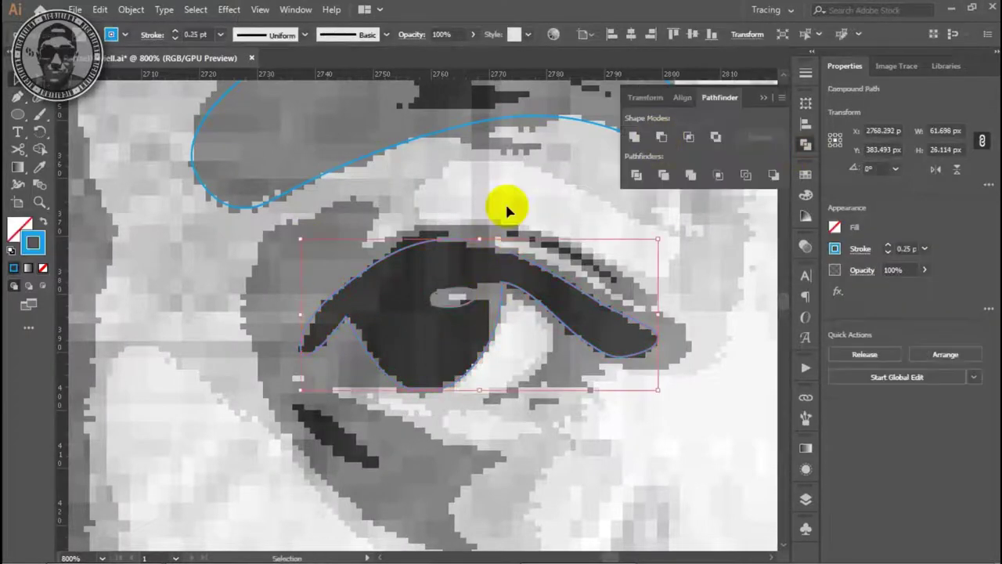
pyautogui.scroll(-4, 461, 325)
pyautogui.hotkey('shift', 'b')
pyautogui.scroll(-3, 477, 392)
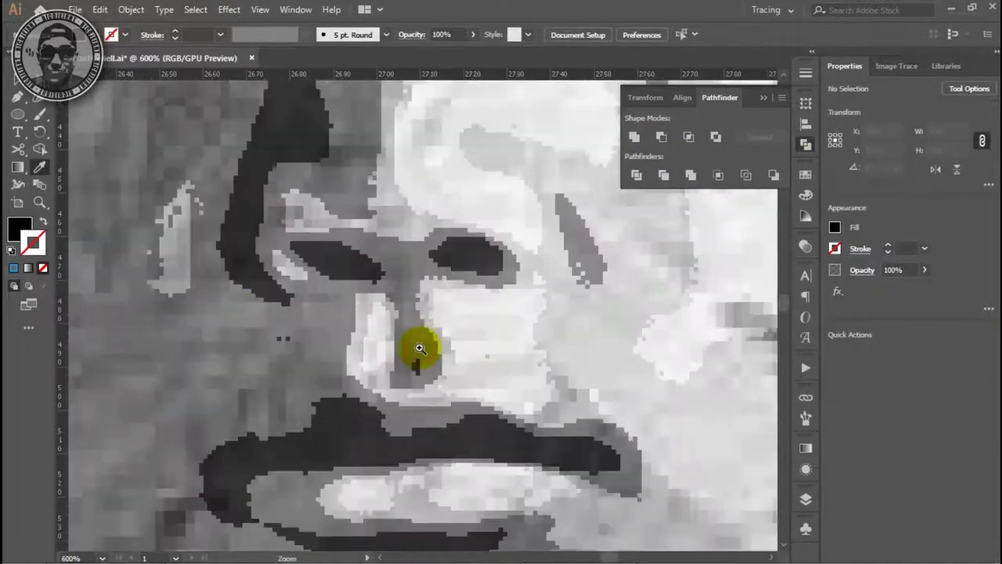
# Step: Draw a closed curved outline around the right nostril
pyautogui.hscroll(-3, 418, 352)
pyautogui.scroll(-3, 392, 282)
pyautogui.scroll(5, 447, 313)
pyautogui.press('p')
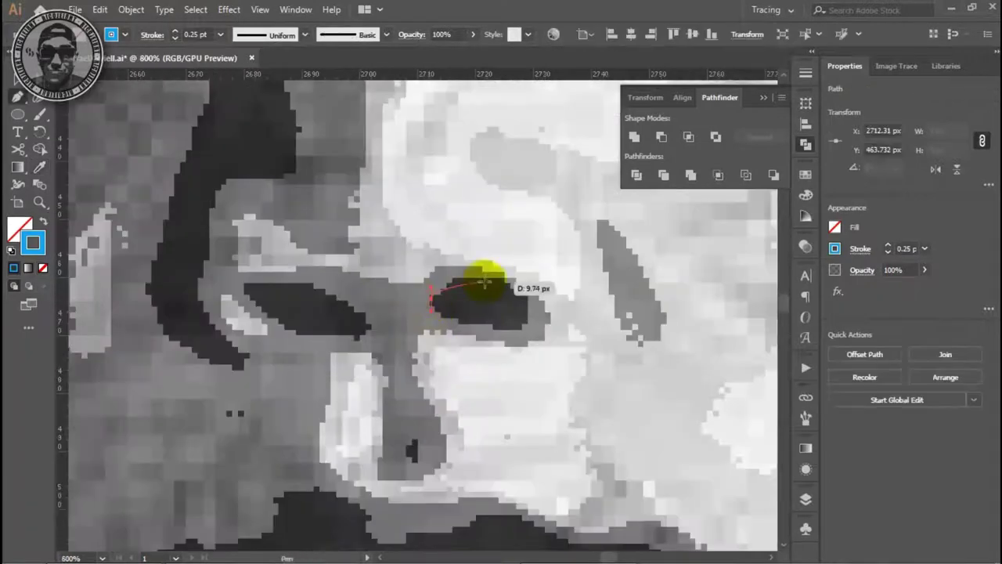
pyautogui.moveTo(432, 293); pyautogui.dragTo(480, 279)
pyautogui.moveTo(530, 314); pyautogui.dragTo(529, 314)
pyautogui.click(431, 294)
pyautogui.keyDown('ctrl'); pyautogui.click(470, 279); pyautogui.keyUp('ctrl')
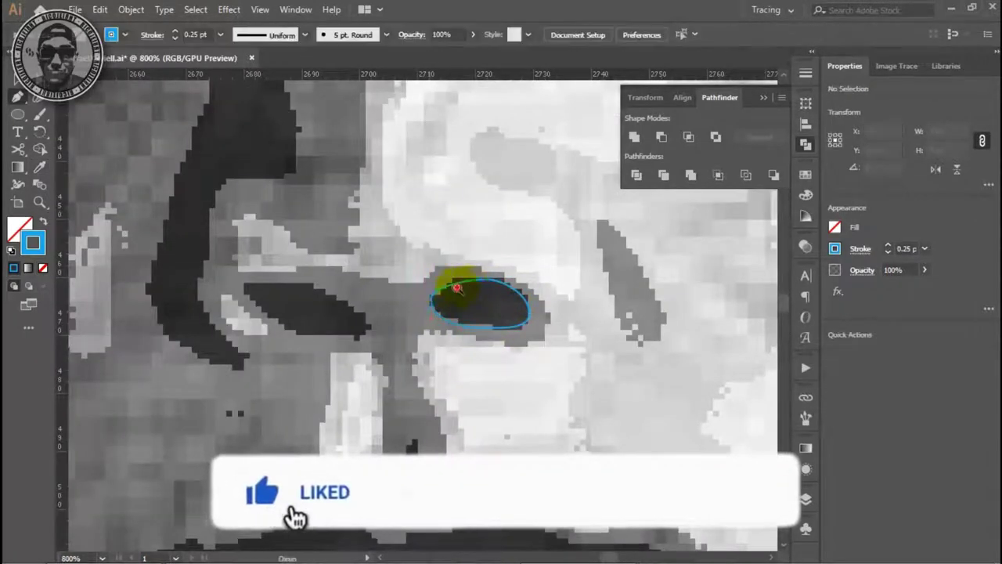
# Step: Adjust the right nostril outline's anchors to fit its top, bottom and right side
pyautogui.scroll(2, 473, 305)
pyautogui.click(458, 296)
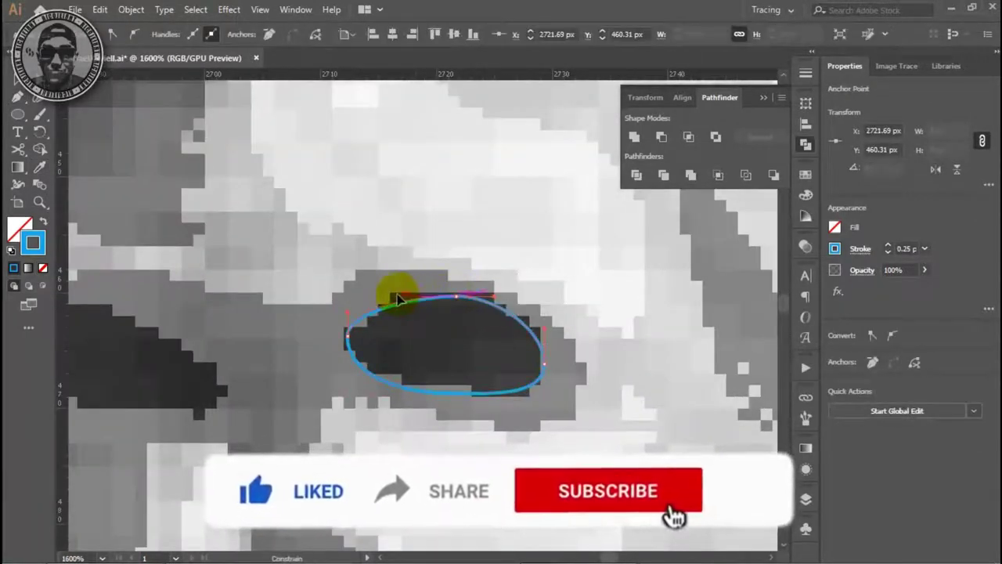
pyautogui.moveTo(444, 400); pyautogui.dragTo(445, 391)
pyautogui.moveTo(353, 353); pyautogui.dragTo(347, 324)
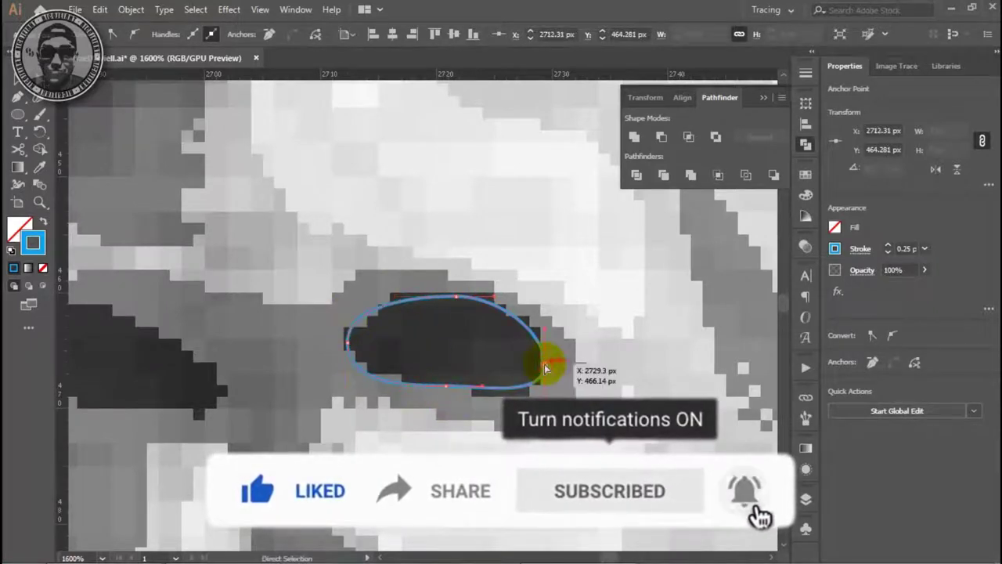
pyautogui.moveTo(537, 358); pyautogui.dragTo(545, 321)
pyautogui.keyDown('ctrl'); pyautogui.click(469, 329); pyautogui.keyUp('ctrl')
# Step: Outline the left nostril with a closed curved path, then scroll toward the mouth
pyautogui.scroll(-1, 465, 365)
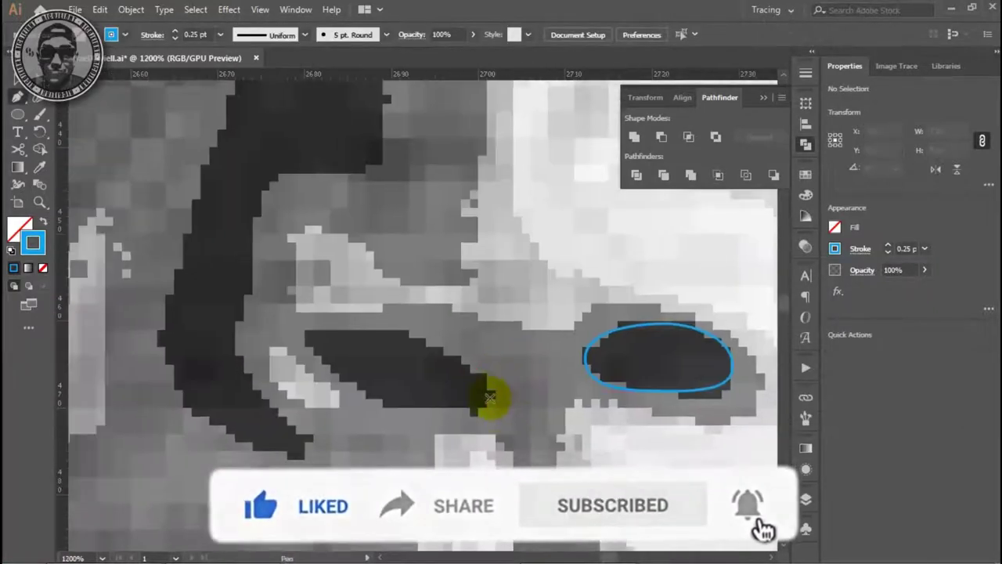
pyautogui.click(492, 397)
pyautogui.moveTo(429, 408); pyautogui.dragTo(347, 384)
pyautogui.moveTo(303, 334); pyautogui.dragTo(369, 331)
pyautogui.moveTo(436, 345); pyautogui.dragTo(450, 359)
pyautogui.click(492, 397)
pyautogui.keyDown('ctrl'); pyautogui.click(441, 351); pyautogui.keyUp('ctrl')
pyautogui.keyDown('ctrl'); pyautogui.click(391, 328); pyautogui.keyUp('ctrl')
pyautogui.keyDown('ctrl'); pyautogui.click(487, 347); pyautogui.keyUp('ctrl')
pyautogui.scroll(-2, 488, 347)
pyautogui.scroll(-5, 447, 339)
pyautogui.scroll(2, 418, 362)
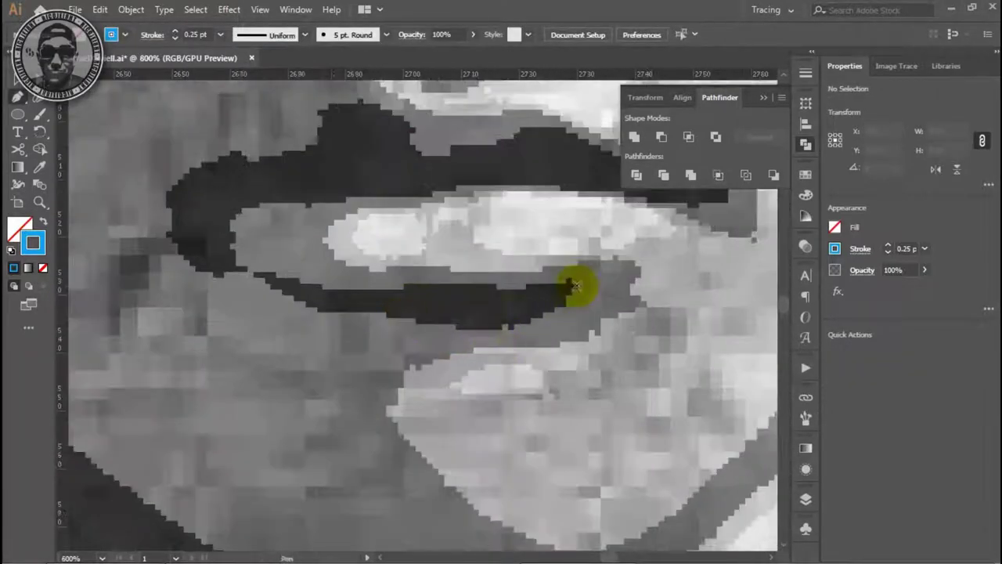
# Step: Trace a closed curved shape around the shadow under the lower lip
pyautogui.click(575, 287)
pyautogui.click(472, 331)
pyautogui.moveTo(472, 331); pyautogui.dragTo(255, 274)
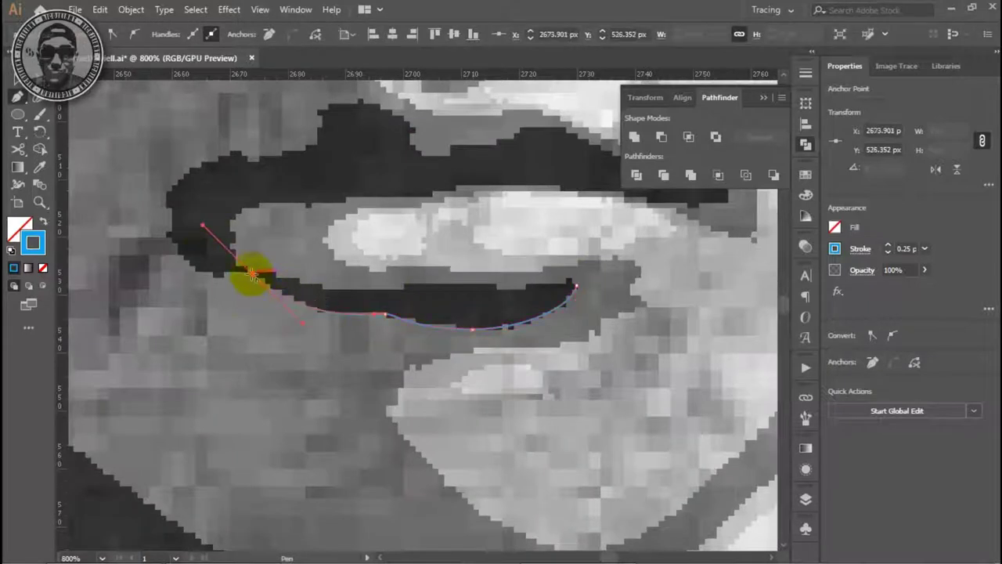
pyautogui.moveTo(403, 289); pyautogui.dragTo(567, 287)
pyautogui.hotkey('ctrl', 'shift', 'a')
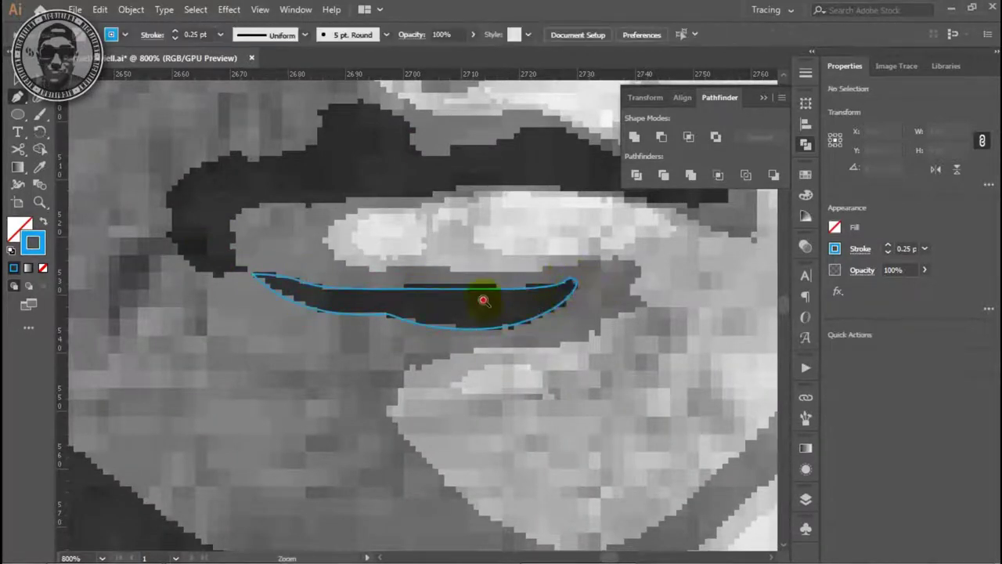
# Step: Trace the dark upper-lip shape, closing the path at its starting anchor
pyautogui.scroll(2, 510, 275)
pyautogui.scroll(1, 421, 262)
pyautogui.scroll(1, 302, 281)
pyautogui.scroll(-2, 301, 280)
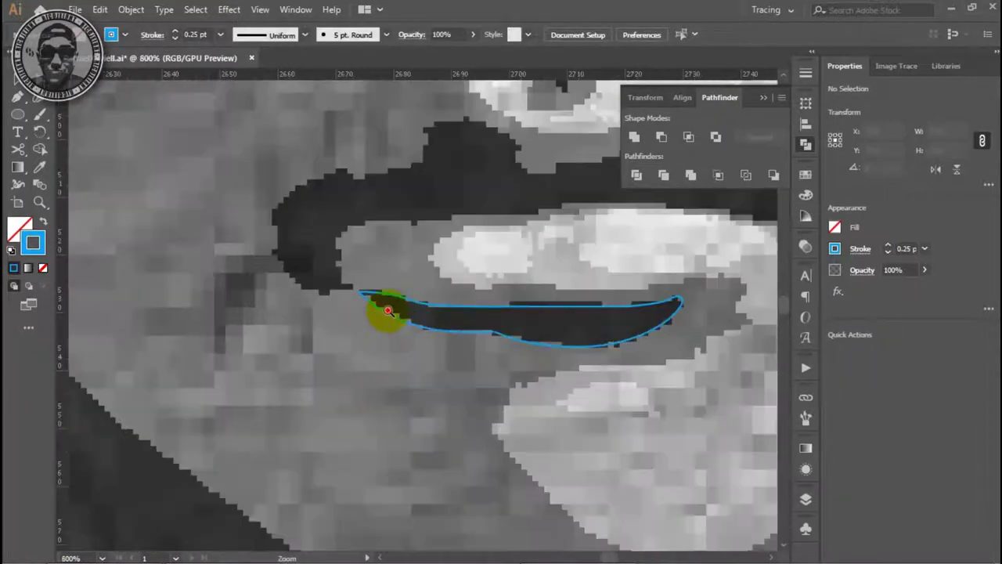
pyautogui.scroll(1, 369, 331)
pyautogui.scroll(-3, 462, 258)
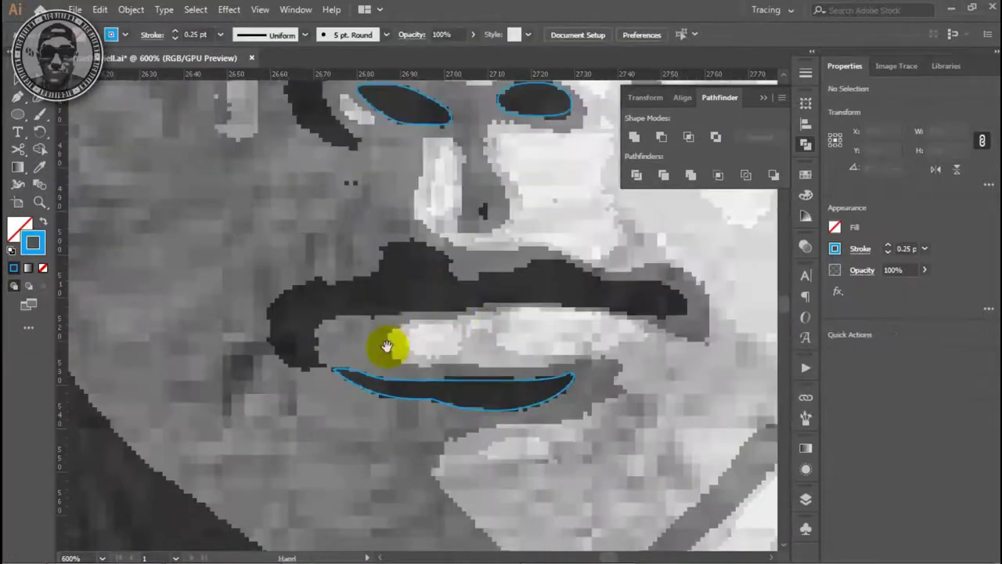
pyautogui.click(301, 368)
pyautogui.click(269, 319)
pyautogui.click(269, 290)
pyautogui.moveTo(313, 280); pyautogui.dragTo(351, 280)
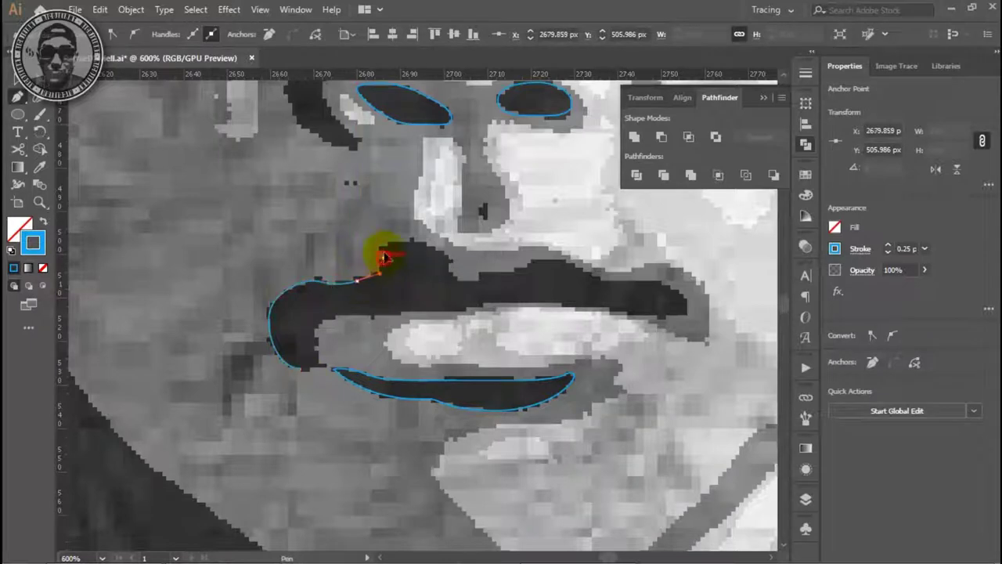
pyautogui.moveTo(451, 276); pyautogui.dragTo(468, 289)
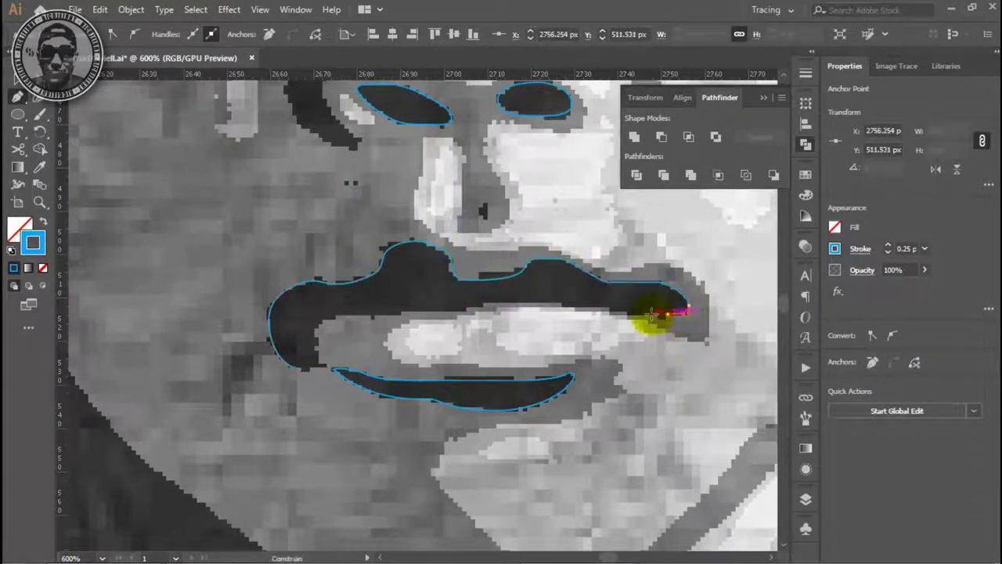
pyautogui.moveTo(301, 368); pyautogui.dragTo(300, 370)
# Step: Start the Pen outline of the dark shadow beside the nose, from its lower tip up the left edge
pyautogui.scroll(-5, 276, 374)
pyautogui.scroll(2, 463, 353)
pyautogui.scroll(2, 425, 346)
pyautogui.scroll(3, 408, 335)
pyautogui.click(408, 336)
pyautogui.moveTo(445, 397); pyautogui.dragTo(450, 413)
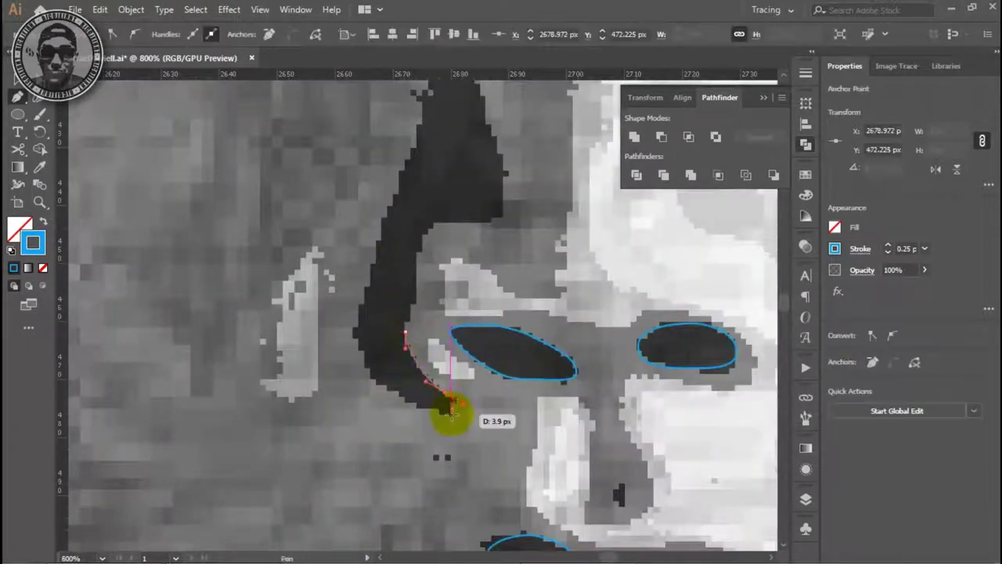
pyautogui.moveTo(368, 368); pyautogui.dragTo(347, 352)
pyautogui.moveTo(376, 258); pyautogui.dragTo(373, 224)
pyautogui.moveTo(428, 185); pyautogui.dragTo(401, 302)
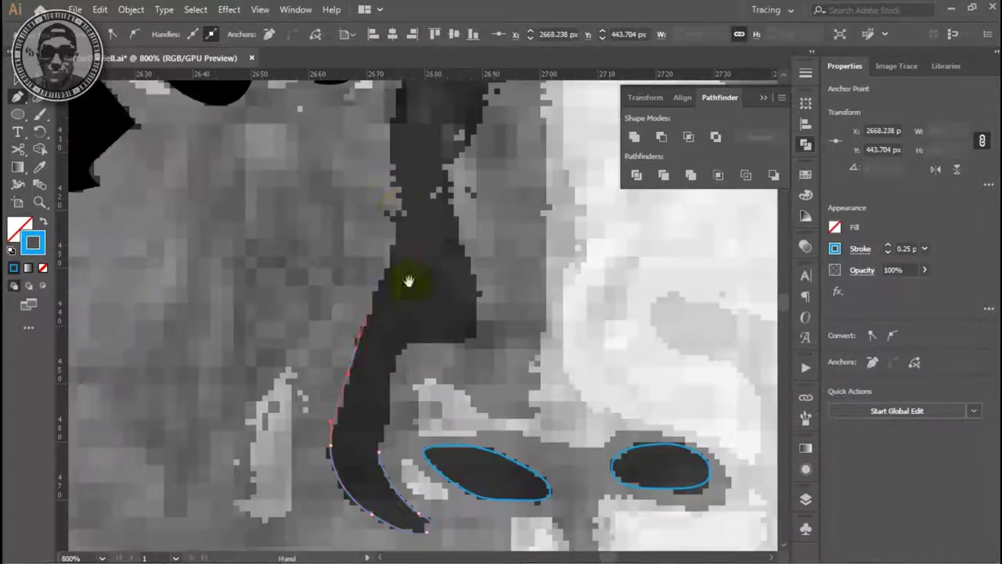
pyautogui.moveTo(402, 173); pyautogui.dragTo(411, 298)
# Step: Carry the nose shadow outline over its top and down the right edge, then close it
pyautogui.moveTo(400, 247); pyautogui.dragTo(401, 249)
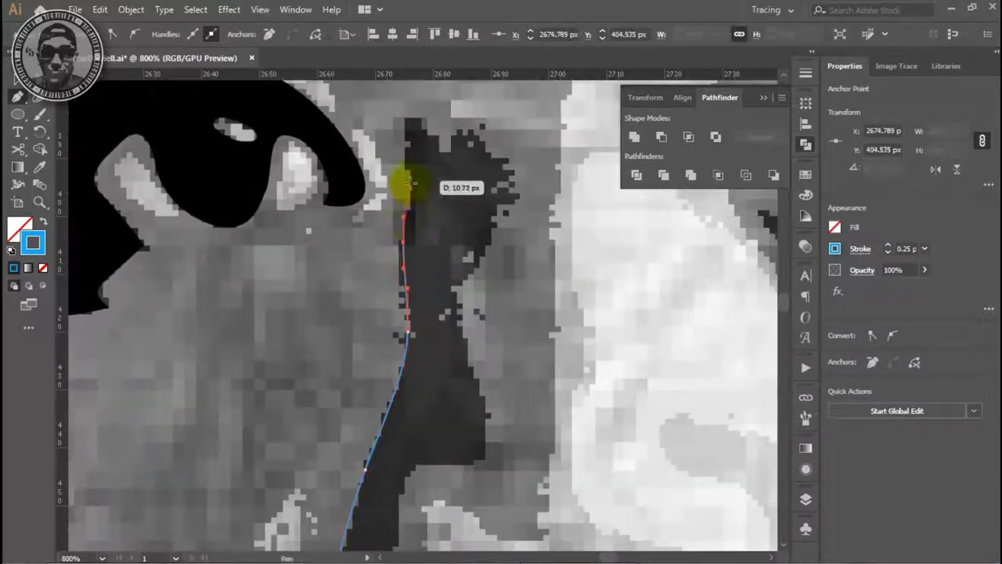
pyautogui.moveTo(405, 137)
pyautogui.mouseDown()
pyautogui.moveTo(423, 125)
pyautogui.moveTo(487, 154)
pyautogui.mouseUp()
pyautogui.moveTo(456, 311); pyautogui.dragTo(458, 314)
pyautogui.click(476, 376)
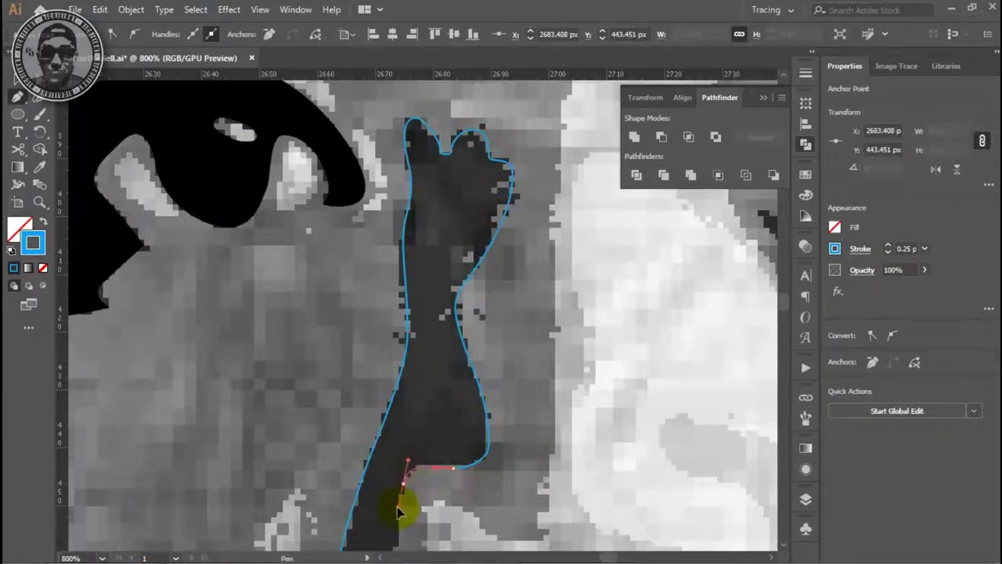
pyautogui.moveTo(398, 510); pyautogui.dragTo(458, 413)
pyautogui.click(460, 374)
pyautogui.keyDown('ctrl'); pyautogui.click(499, 384); pyautogui.keyUp('ctrl')
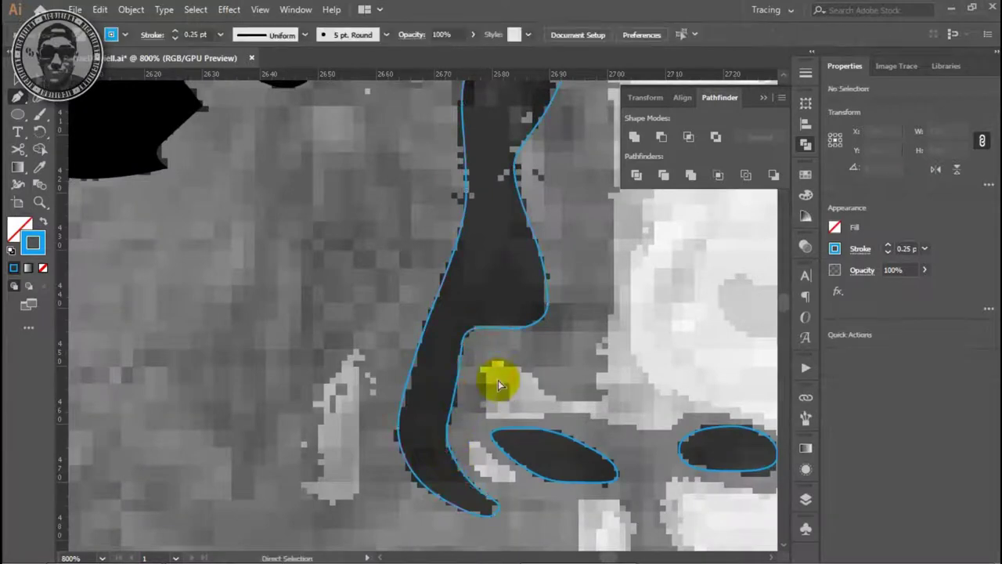
# Step: Zoom in to check the nose shadow's bottom-tip anchor and the nose-bridge shape
pyautogui.hotkey('ctrl', '+')
pyautogui.keyDown('ctrl'); pyautogui.click(475, 345); pyautogui.keyUp('ctrl')
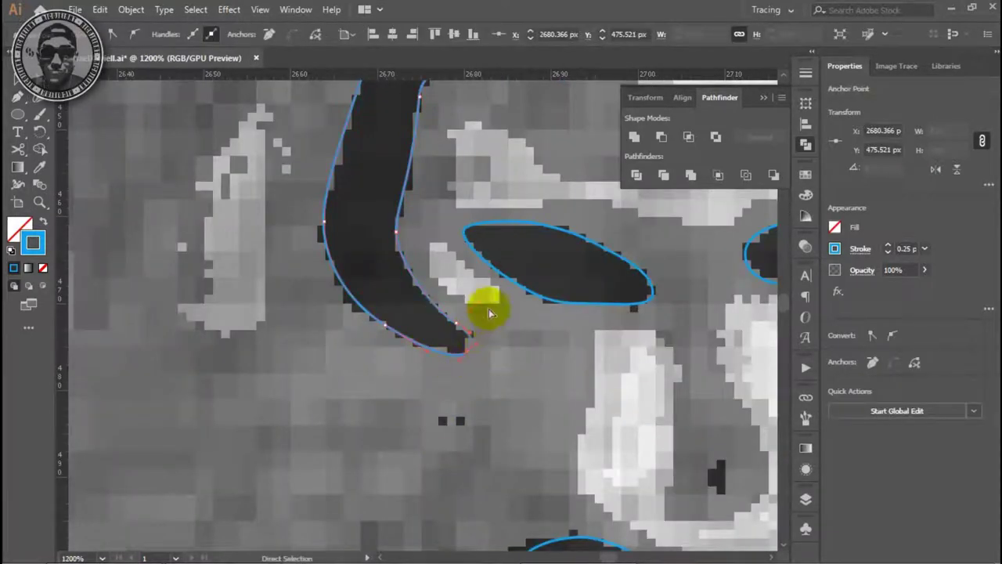
pyautogui.hotkey('ctrl', '+')
pyautogui.hotkey('ctrl', '+')
pyautogui.hotkey('ctrl', '+')
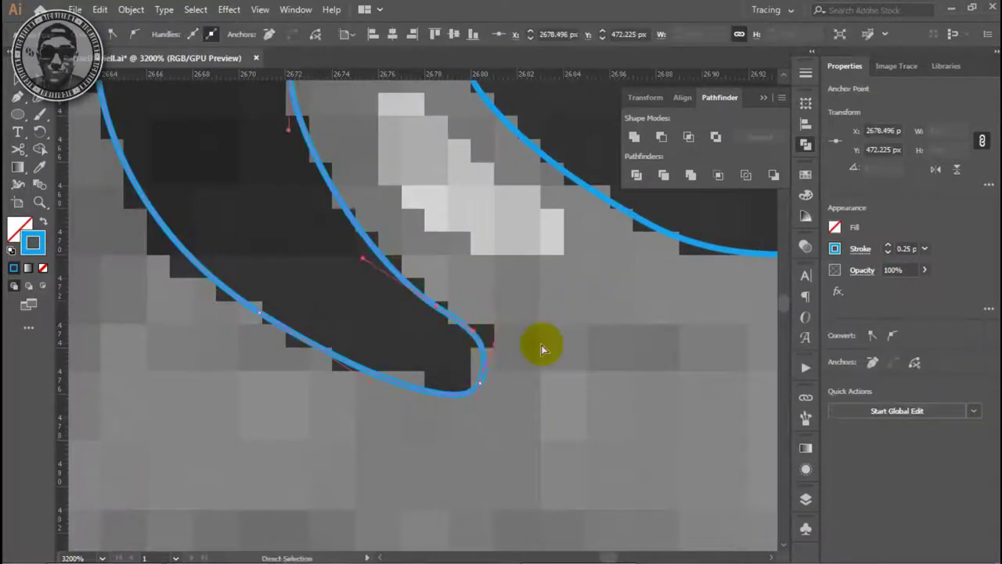
pyautogui.keyDown('ctrl'); pyautogui.click(479, 389); pyautogui.keyUp('ctrl')
pyautogui.click(478, 389)
pyautogui.hotkey('ctrl', '-')
pyautogui.hotkey('ctrl', '-')
pyautogui.hotkey('ctrl', '-')
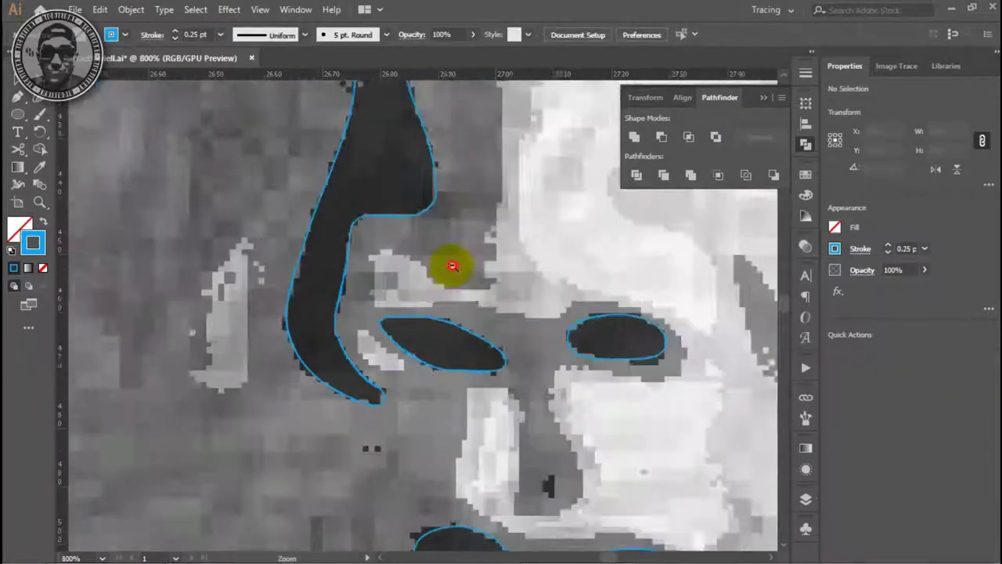
pyautogui.hotkey('ctrl', '-')
pyautogui.keyDown('ctrl'); pyautogui.click(369, 279); pyautogui.keyUp('ctrl')
pyautogui.hotkey('ctrl', '+')
pyautogui.hotkey('ctrl', '+')
pyautogui.keyDown('ctrl'); pyautogui.click(487, 325); pyautogui.keyUp('ctrl')
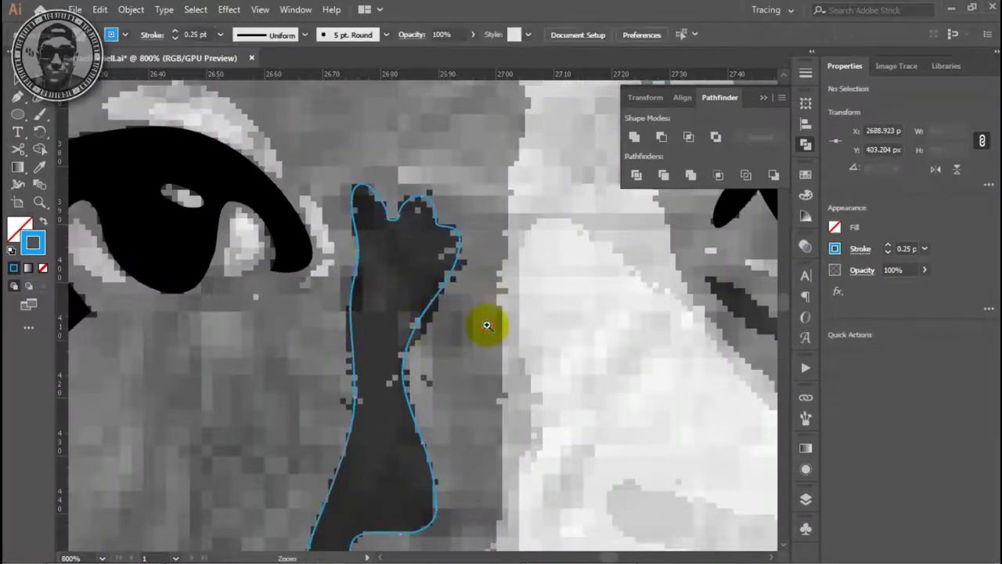
pyautogui.hotkey('ctrl', '-')
pyautogui.hotkey('ctrl', '-')
pyautogui.hotkey('ctrl', '-')
pyautogui.hotkey('ctrl', '+')
pyautogui.hotkey('ctrl', '+')
pyautogui.hotkey('ctrl', '+')
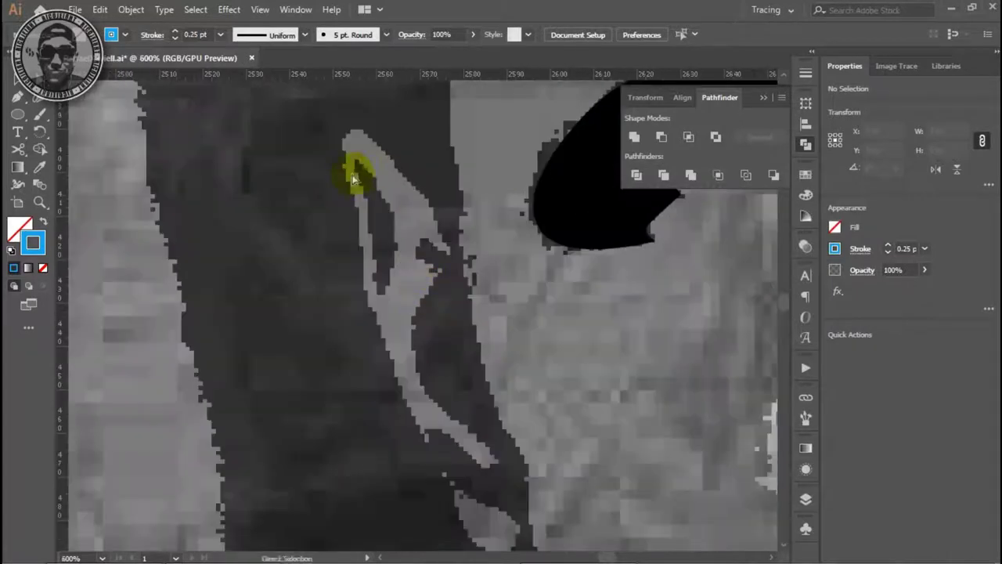
# Step: Trace and close a thin curved sliver shadow shape, then deselect it
pyautogui.click(357, 161)
pyautogui.click(394, 223)
pyautogui.moveTo(381, 290); pyautogui.dragTo(374, 298)
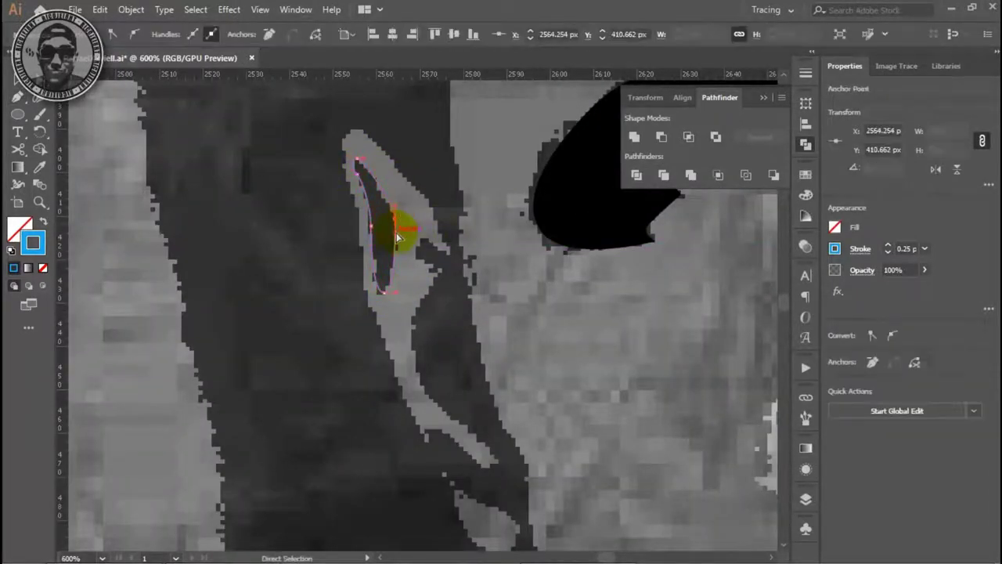
pyautogui.scroll(-1, 392, 235)
pyautogui.moveTo(368, 226); pyautogui.dragTo(380, 229)
pyautogui.moveTo(381, 150); pyautogui.dragTo(394, 208)
pyautogui.hotkey('ctrl', 'shift', 'a')
pyautogui.hotkey('ctrl', '-')
pyautogui.hotkey('ctrl', '-')
pyautogui.hotkey('ctrl', '-')
pyautogui.hotkey('ctrl', '-')
pyautogui.hotkey('ctrl', '+')
pyautogui.hotkey('ctrl', '+')
pyautogui.hotkey('ctrl', '+')
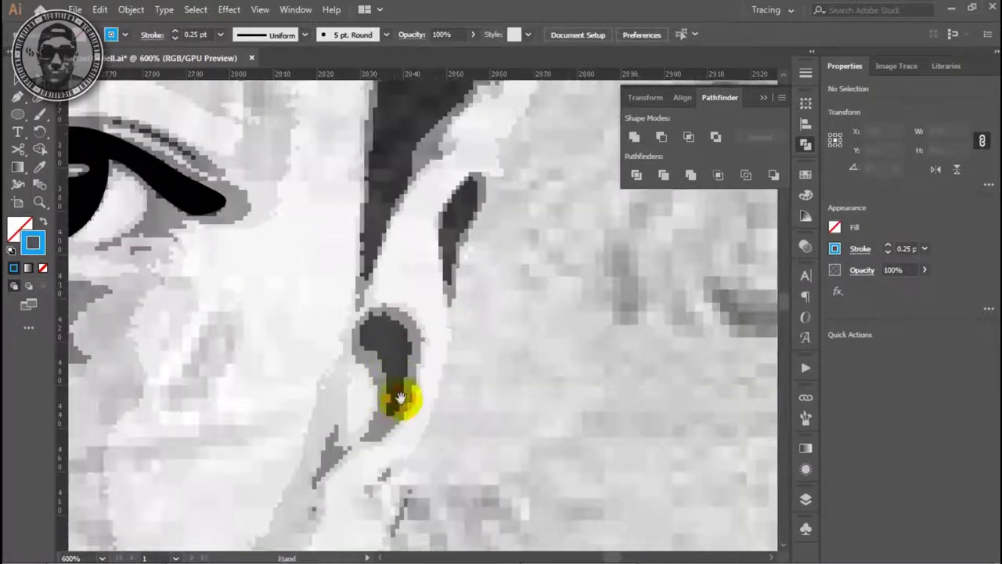
# Step: Trace and close the teardrop-shaped shadow on the cheek
pyautogui.click(388, 411)
pyautogui.click(389, 388)
pyautogui.click(381, 368)
pyautogui.moveTo(370, 346)
pyautogui.mouseDown()
pyautogui.moveTo(353, 339)
pyautogui.moveTo(387, 313)
pyautogui.mouseUp()
pyautogui.moveTo(408, 352); pyautogui.dragTo(398, 406)
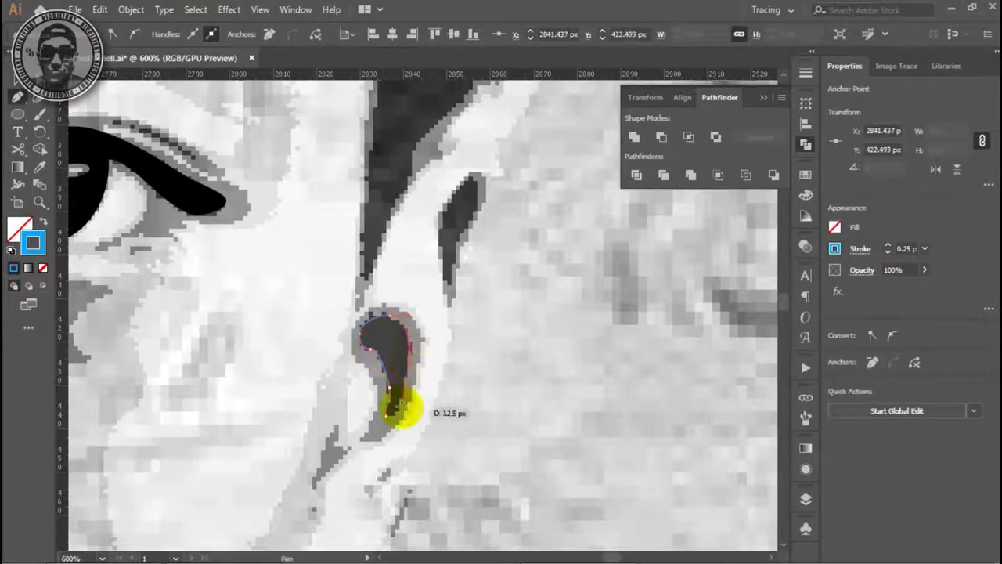
pyautogui.click(389, 419)
pyautogui.hotkey('ctrl', '=')
pyautogui.hotkey('ctrl', '=')
pyautogui.hotkey('ctrl', '=')
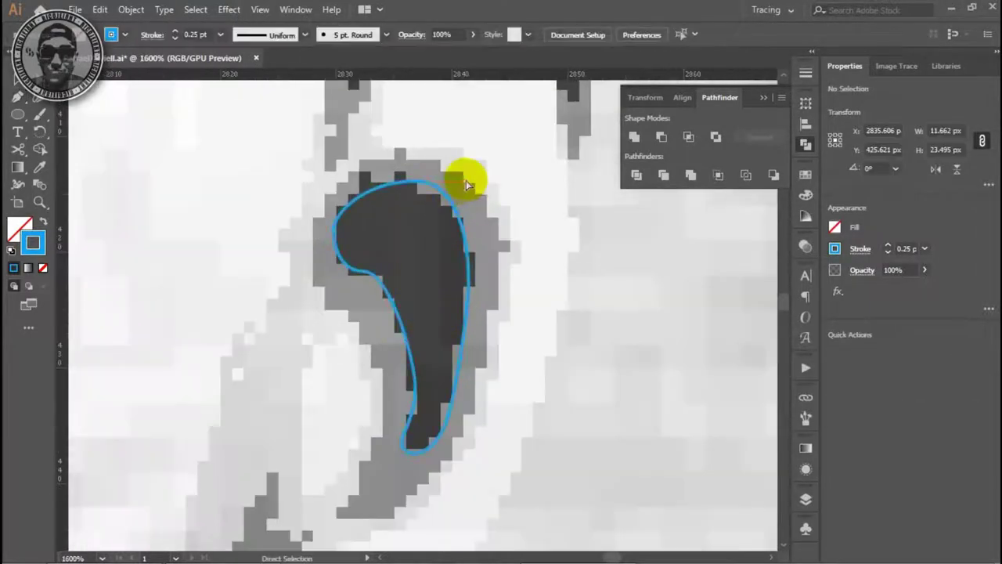
# Step: Reshape the teardrop's top-right and bottom curves to fit the shadow, then deselect
pyautogui.moveTo(470, 204); pyautogui.dragTo(414, 196)
pyautogui.moveTo(468, 452); pyautogui.dragTo(441, 409)
pyautogui.click(381, 291)
pyautogui.click(423, 358)
pyautogui.hotkey('ctrl', 'shift', 'a')
pyautogui.press('p')
pyautogui.hotkey('ctrl', '-')
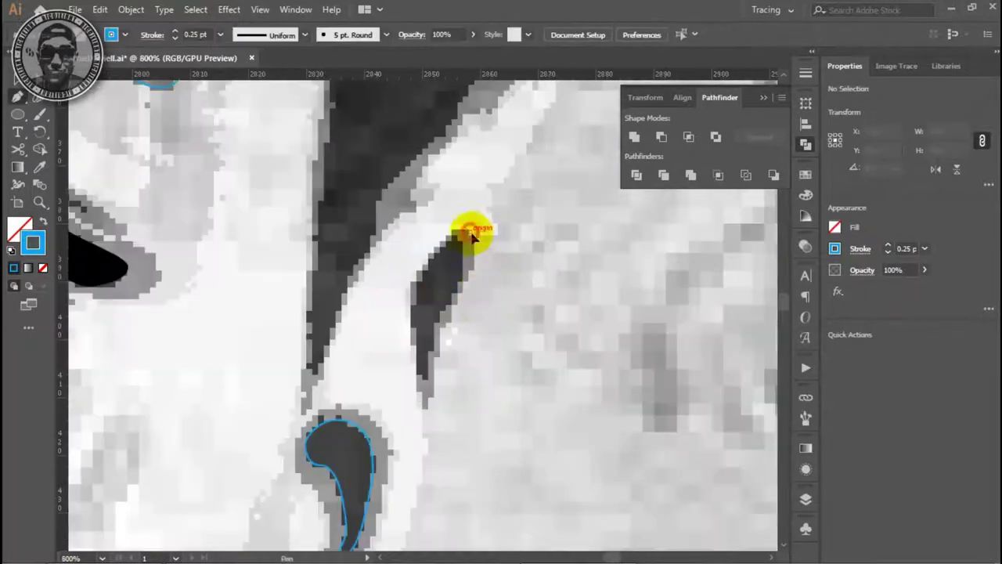
# Step: Trace and close another thin shadow shape, then zoom out to 300%
pyautogui.moveTo(460, 244); pyautogui.dragTo(463, 296)
pyautogui.moveTo(436, 354); pyautogui.dragTo(416, 340)
pyautogui.click(460, 244)
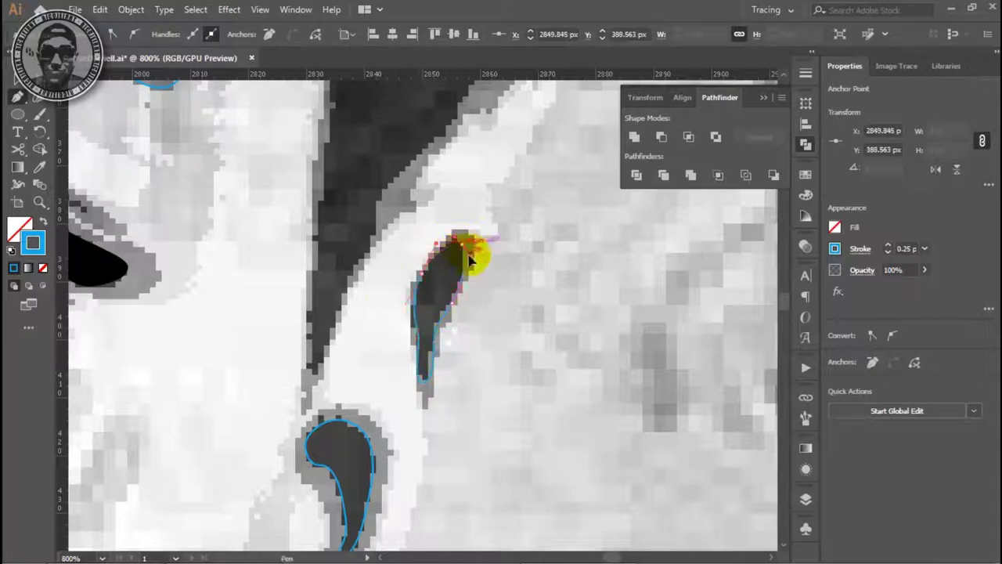
pyautogui.hotkey('ctrl', 'shift', 'a')
pyautogui.hotkey('ctrl', '-')
pyautogui.hotkey('ctrl', '-')
pyautogui.hotkey('ctrl', '-')
pyautogui.scroll(-5, 403, 331)
pyautogui.scroll(3, 413, 420)
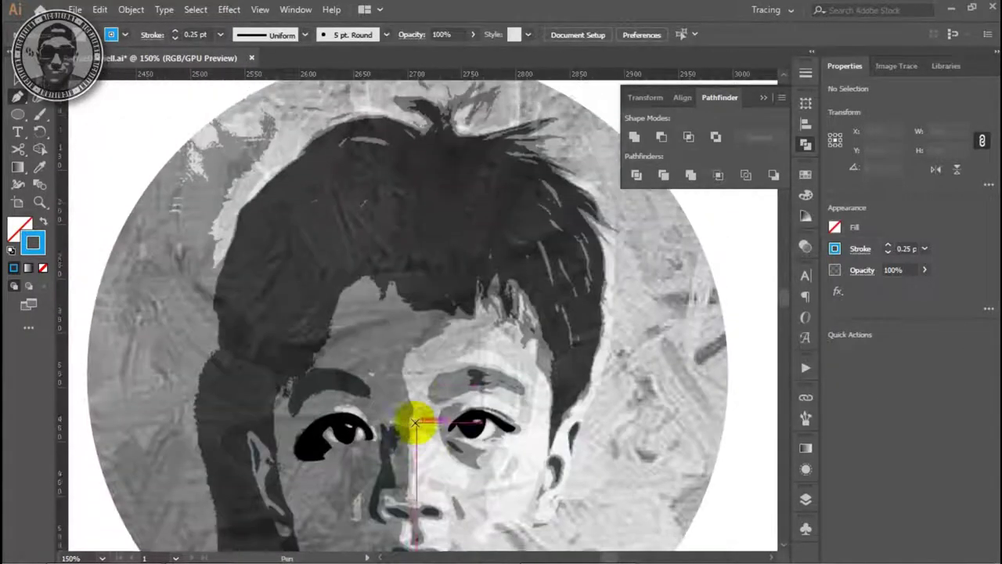
# Step: Trace and close a light hair strand, a small strand beside it, and a long strand
pyautogui.scroll(2, 544, 344)
pyautogui.scroll(2, 426, 291)
pyautogui.moveTo(410, 275); pyautogui.dragTo(442, 349)
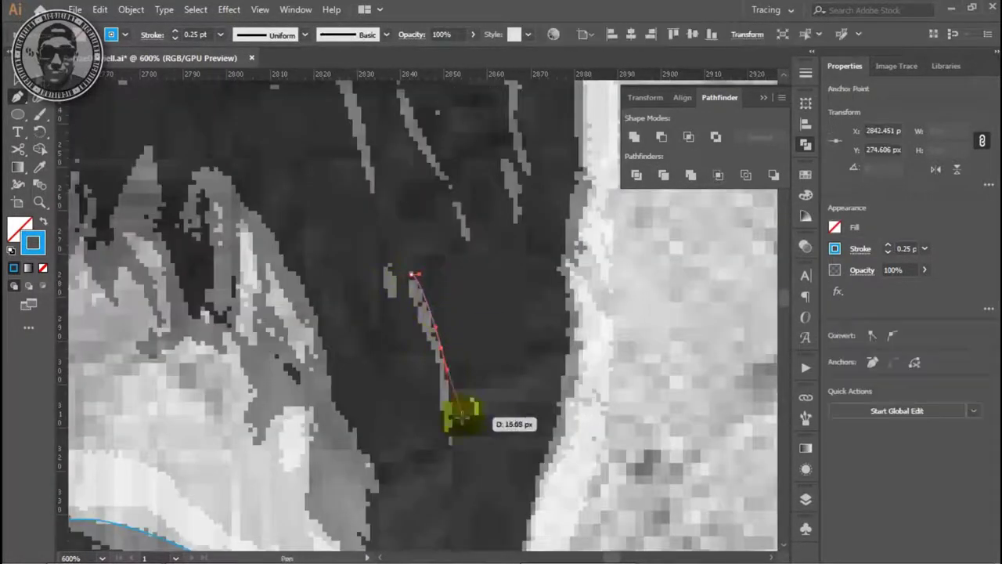
pyautogui.moveTo(451, 423); pyautogui.dragTo(451, 444)
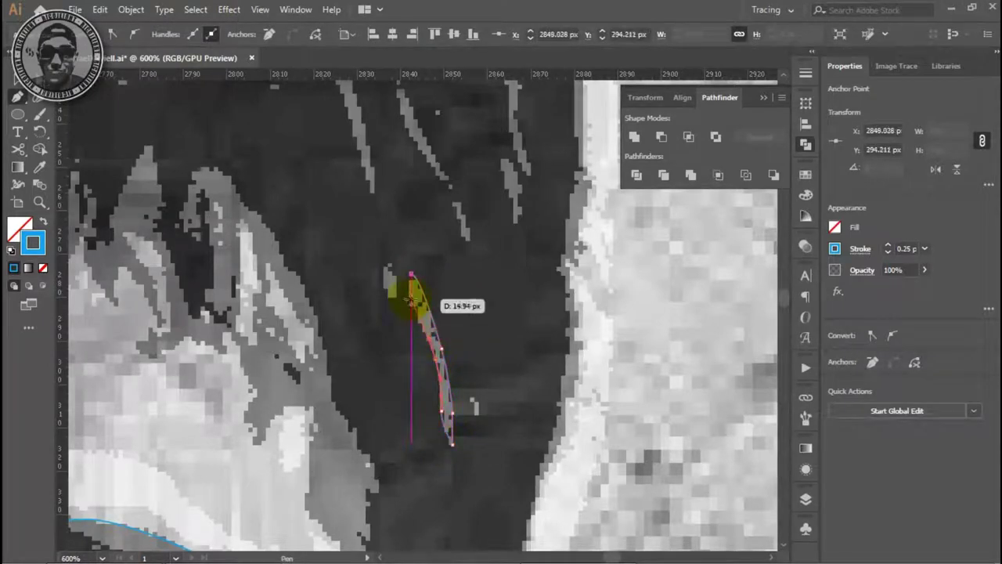
pyautogui.moveTo(388, 264); pyautogui.dragTo(392, 296)
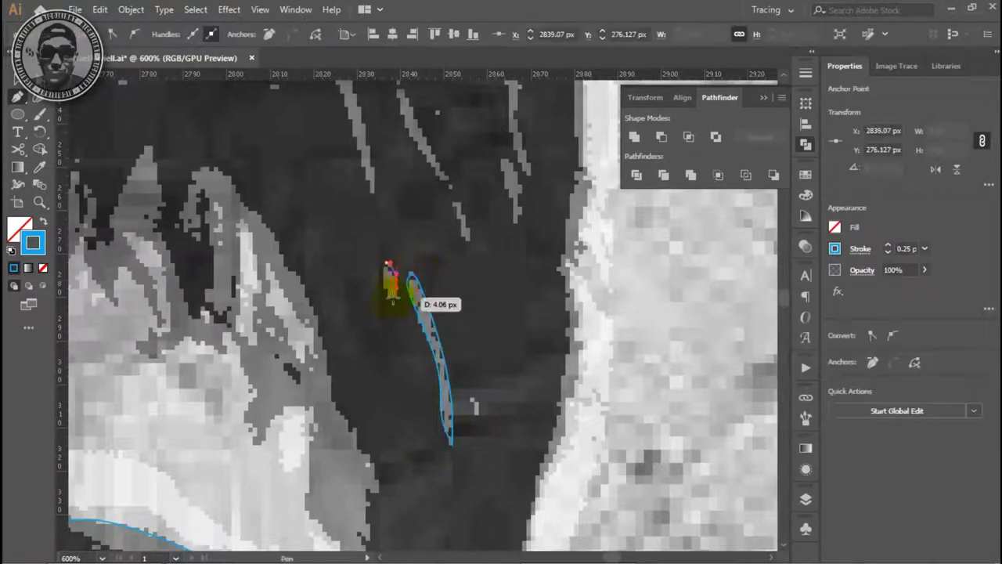
pyautogui.click(387, 266)
pyautogui.scroll(4, 400, 353)
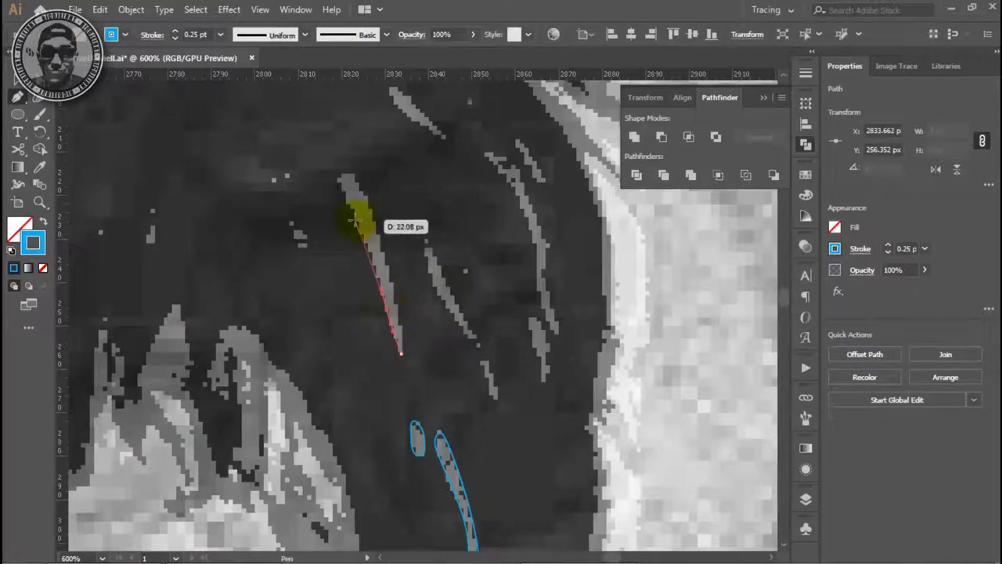
pyautogui.moveTo(345, 192); pyautogui.dragTo(344, 178)
pyautogui.click(399, 333)
# Step: Outline three more hair strands, zooming to 1200% for the short one
pyautogui.moveTo(455, 320); pyautogui.dragTo(478, 343)
pyautogui.click(424, 241)
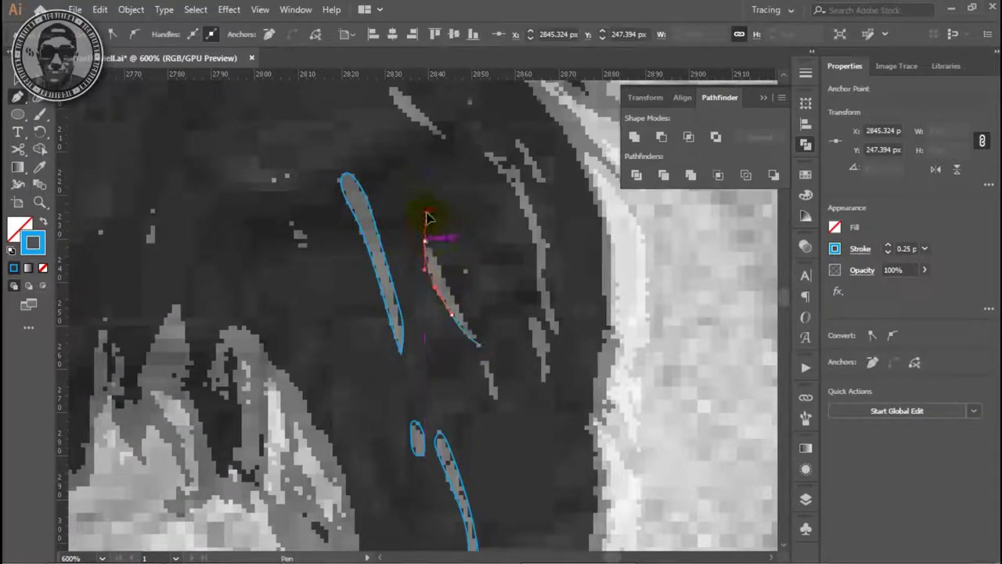
pyautogui.moveTo(478, 342); pyautogui.dragTo(486, 365)
pyautogui.click(488, 368)
pyautogui.hotkey('ctrl', '=')
pyautogui.hotkey('ctrl', '=')
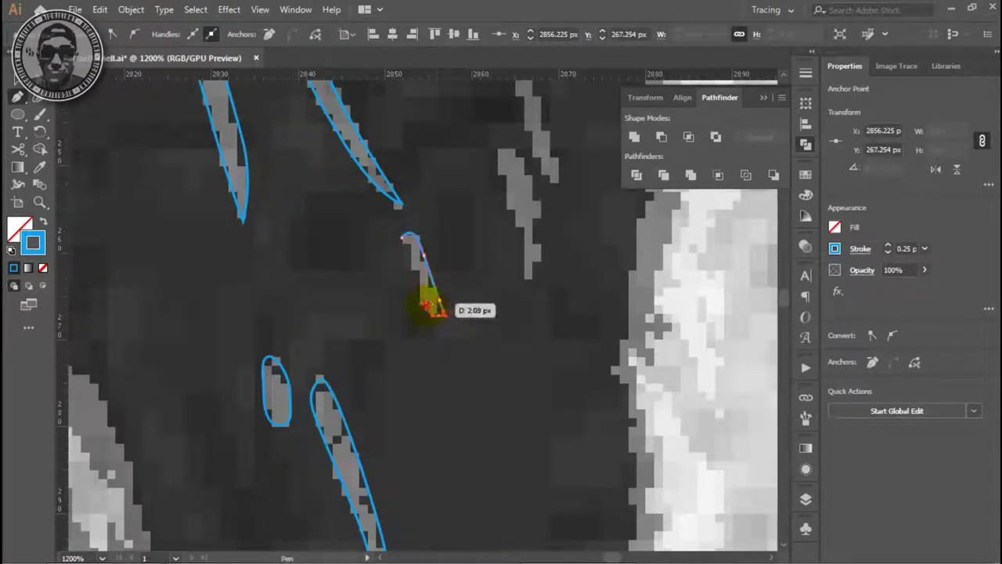
pyautogui.click(406, 243)
pyautogui.hotkey('ctrl', '-')
pyautogui.hotkey('ctrl', '-')
pyautogui.moveTo(425, 287)
pyautogui.mouseDown()
pyautogui.moveTo(416, 320)
pyautogui.moveTo(426, 355)
pyautogui.mouseUp()
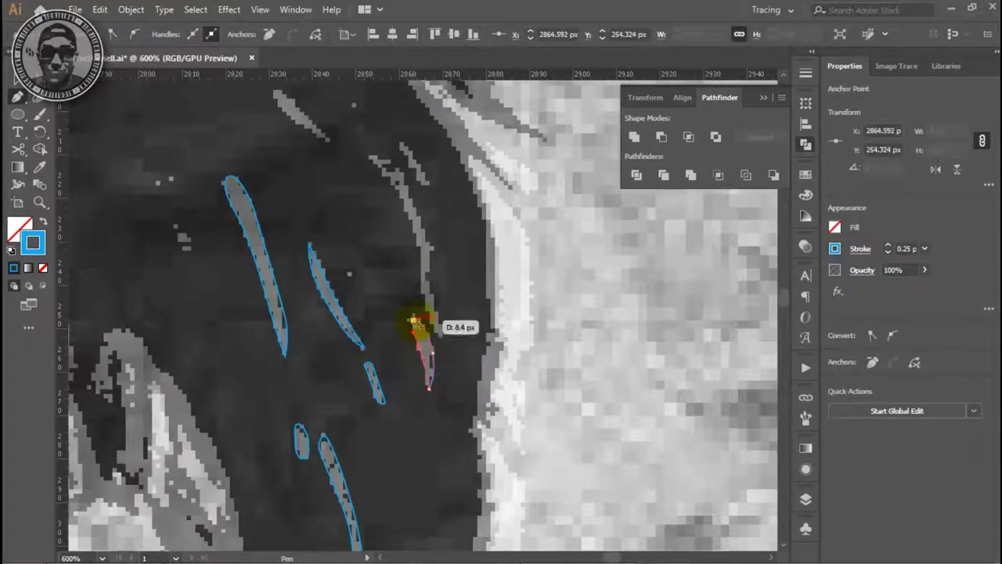
pyautogui.moveTo(415, 321); pyautogui.dragTo(415, 322)
# Step: Start new strands along the light streaks and close the lower strand shape
pyautogui.moveTo(421, 192)
pyautogui.mouseDown()
pyautogui.moveTo(509, 340)
pyautogui.moveTo(490, 307)
pyautogui.moveTo(511, 330)
pyautogui.mouseUp()
pyautogui.hotkey('ctrl', 'shift', 'a')
pyautogui.click(260, 9)
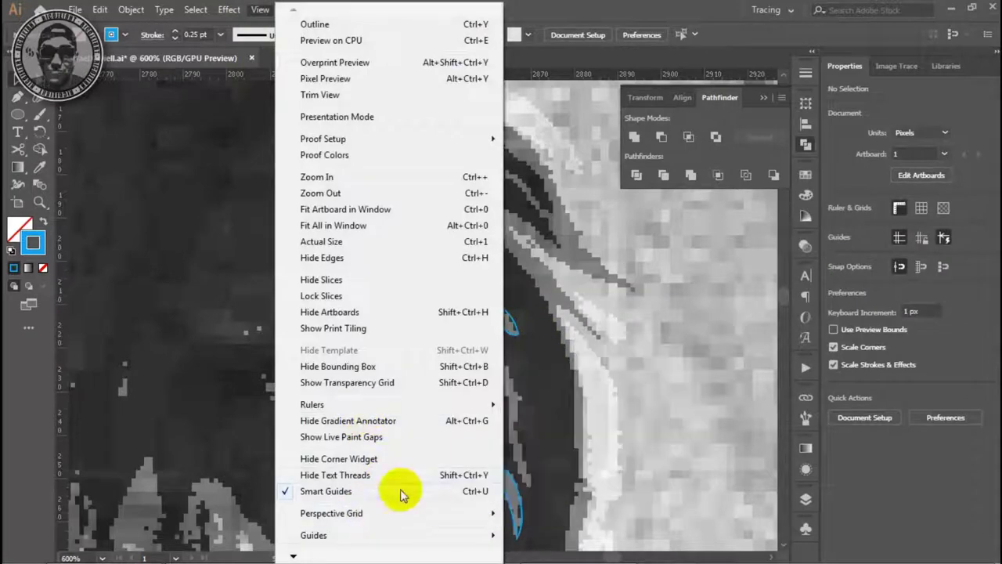
pyautogui.click(425, 290)
pyautogui.click(420, 291)
pyautogui.moveTo(391, 280)
pyautogui.mouseDown()
pyautogui.moveTo(365, 243)
pyautogui.moveTo(395, 270)
pyautogui.mouseUp()
pyautogui.hotkey('ctrl', '=')
pyautogui.moveTo(421, 320); pyautogui.dragTo(356, 257)
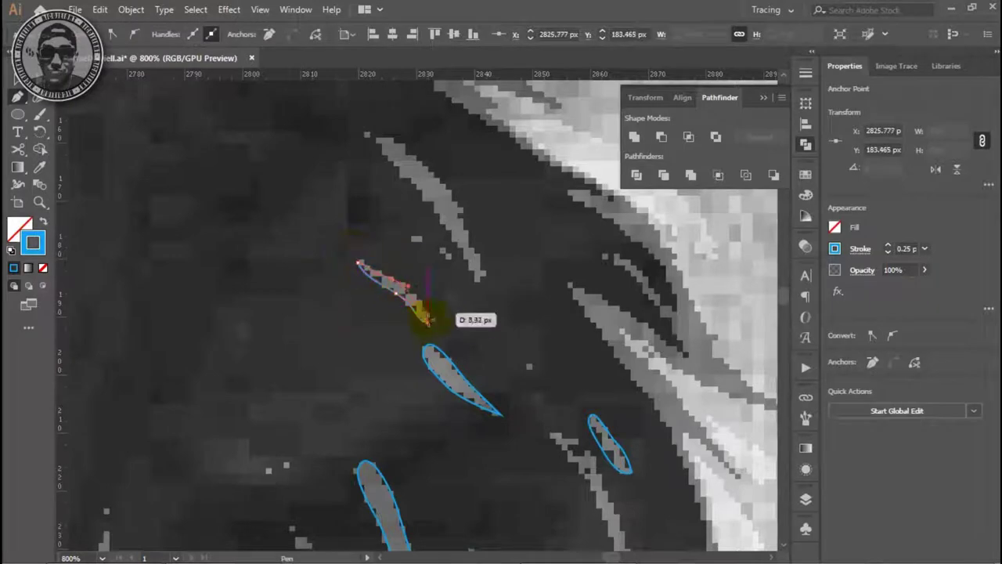
pyautogui.moveTo(422, 310); pyautogui.dragTo(428, 314)
# Step: Trace and close an upward strand and a long strand on the right
pyautogui.click(479, 282)
pyautogui.moveTo(427, 202)
pyautogui.mouseDown()
pyautogui.moveTo(369, 145)
pyautogui.moveTo(421, 160)
pyautogui.mouseUp()
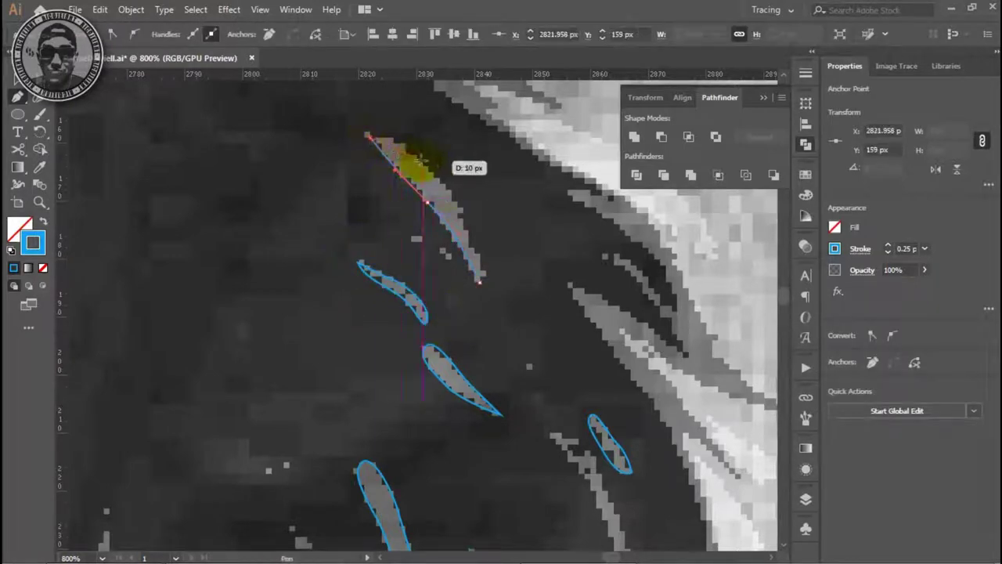
pyautogui.click(478, 282)
pyautogui.scroll(-3, 501, 274)
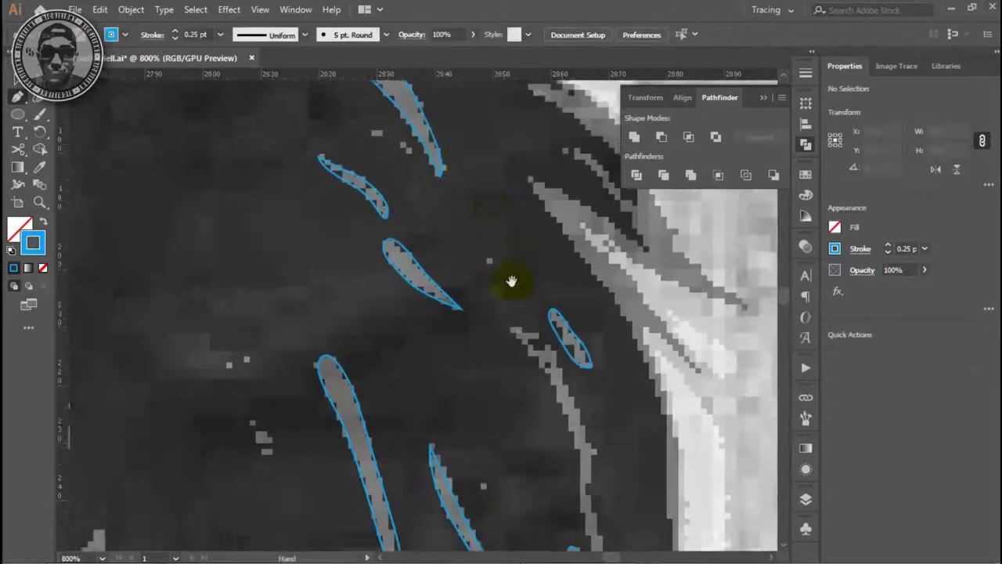
pyautogui.moveTo(479, 206); pyautogui.dragTo(485, 200)
pyautogui.moveTo(561, 322); pyautogui.dragTo(561, 350)
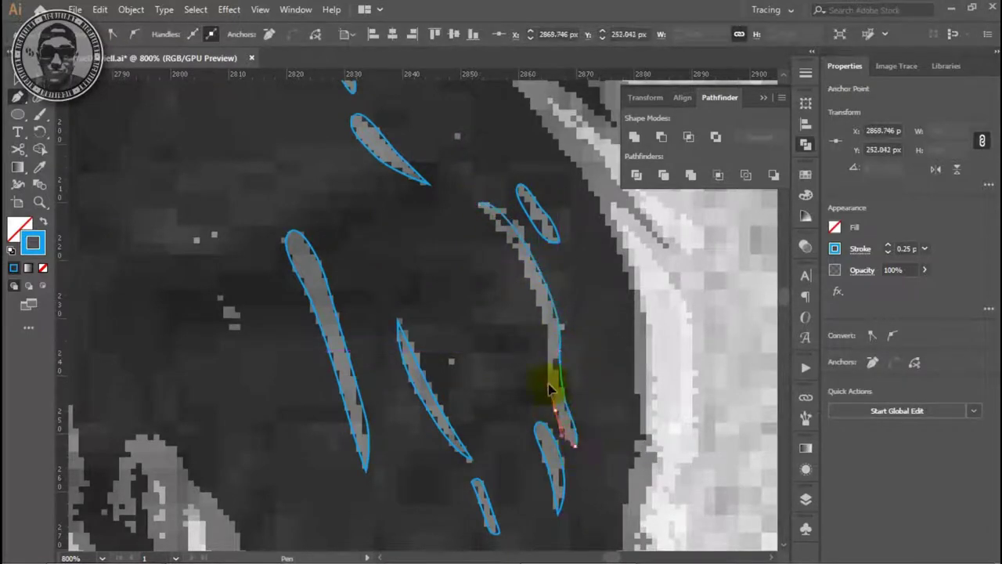
pyautogui.click(483, 205)
# Step: Trace and close a strand near the top of the hair and a small one beside it
pyautogui.hscroll(-5, 391, 297)
pyautogui.scroll(5, 416, 368)
pyautogui.moveTo(486, 294); pyautogui.dragTo(440, 303)
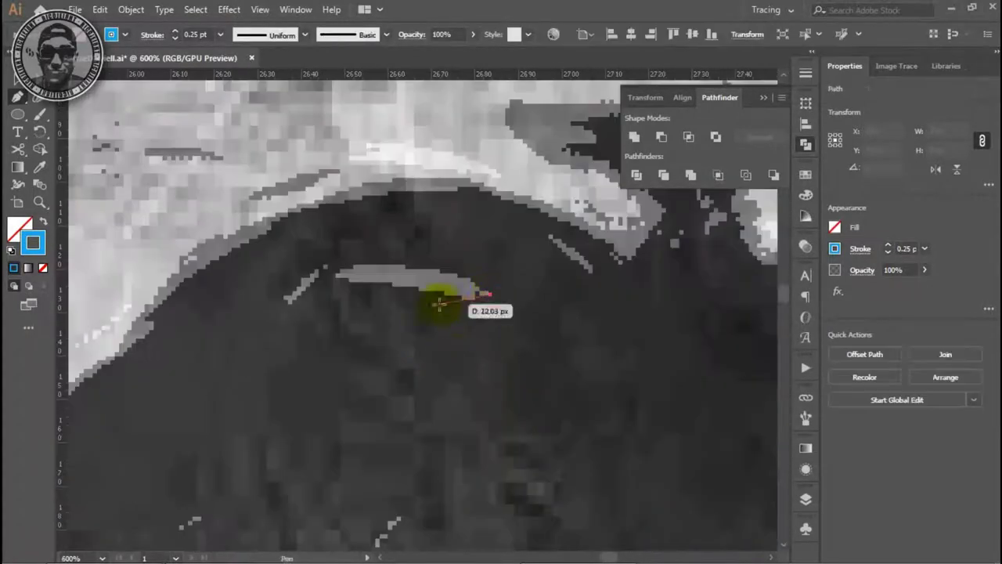
pyautogui.moveTo(335, 276); pyautogui.dragTo(407, 269)
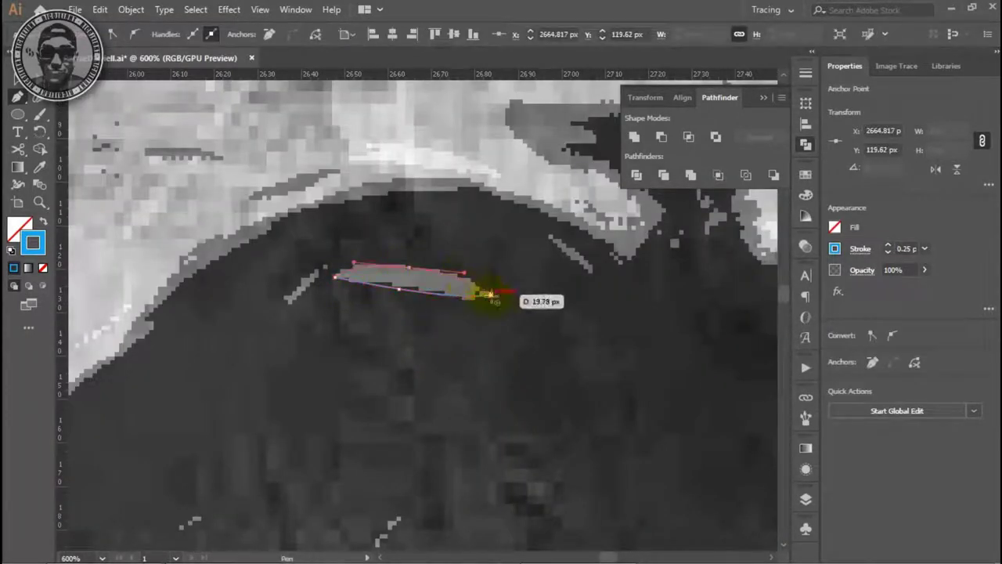
pyautogui.moveTo(489, 296); pyautogui.dragTo(491, 298)
pyautogui.click(550, 236)
pyautogui.moveTo(592, 270); pyautogui.dragTo(595, 268)
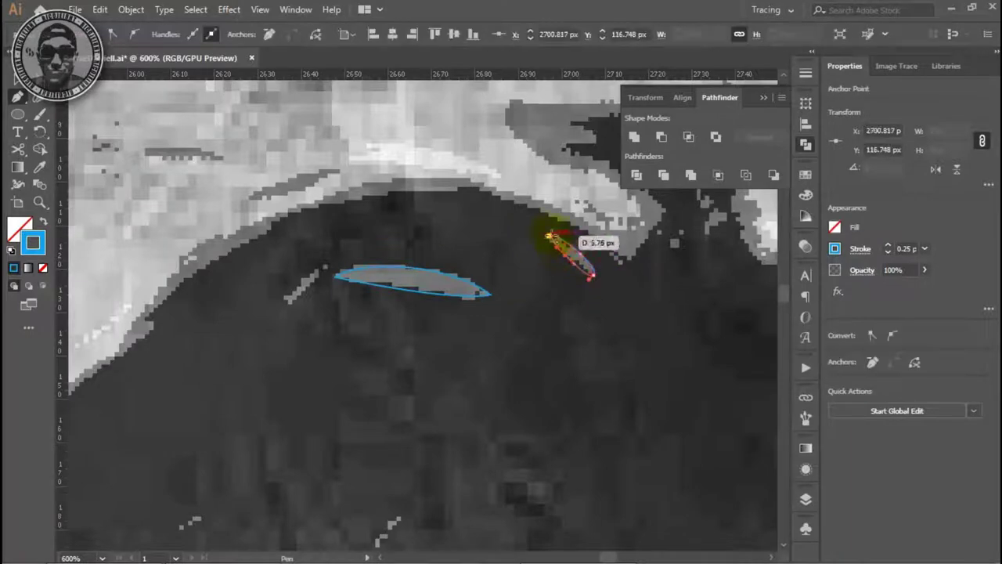
pyautogui.click(551, 236)
# Step: Add a short strand at the hair edge, deselect it, and scroll the whole portrait into view
pyautogui.hscroll(-5, 485, 262)
pyautogui.moveTo(486, 271); pyautogui.dragTo(498, 248)
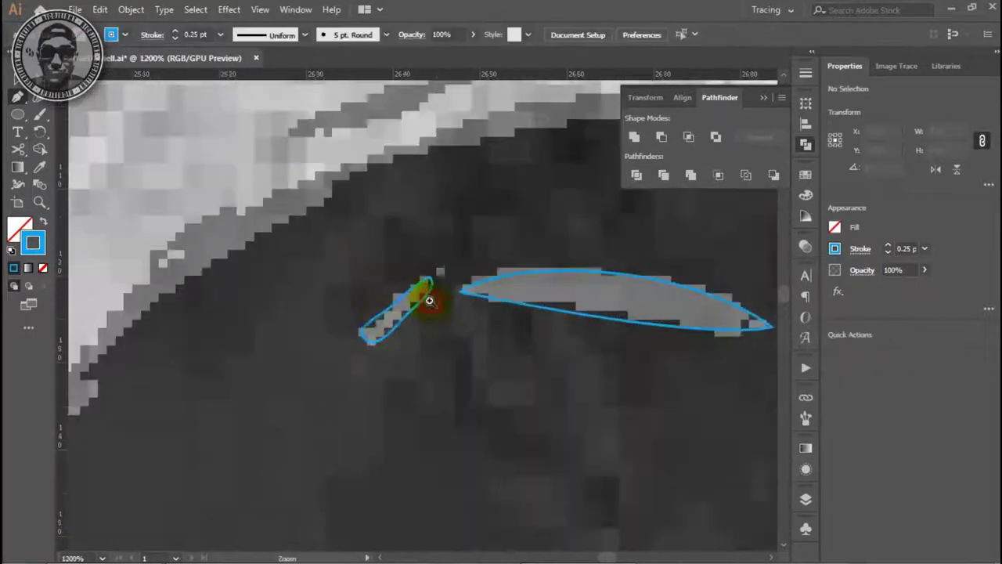
pyautogui.scroll(4, 517, 248)
pyautogui.press('a')
pyautogui.click(137, 36)
pyautogui.click(524, 285)
pyautogui.scroll(-6, 476, 352)
pyautogui.scroll(-3, 476, 329)
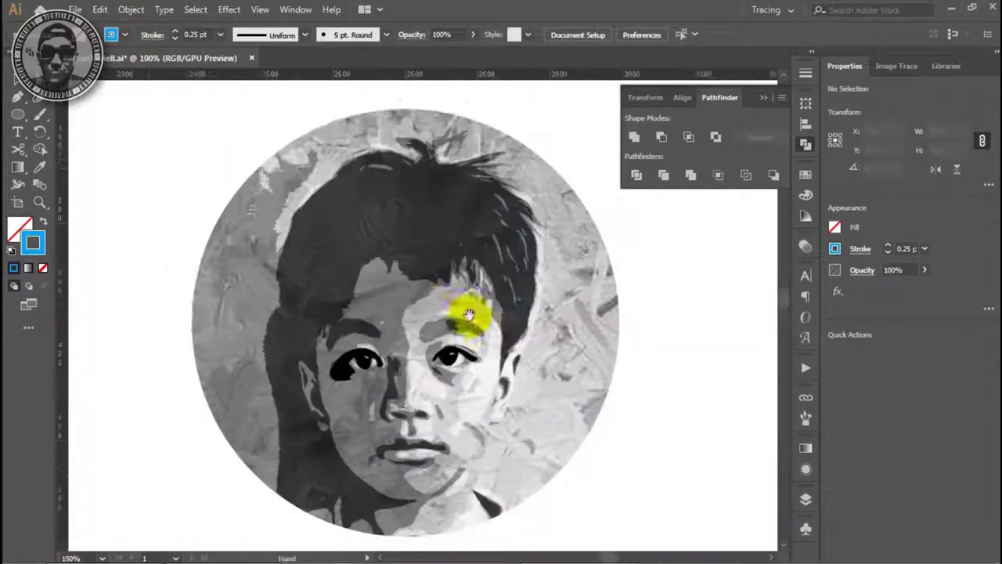
# Step: Save the document, confirming the save warning, and zoom in on the cheek and ear
pyautogui.hotkey('ctrl', 's')
pyautogui.click(559, 313)
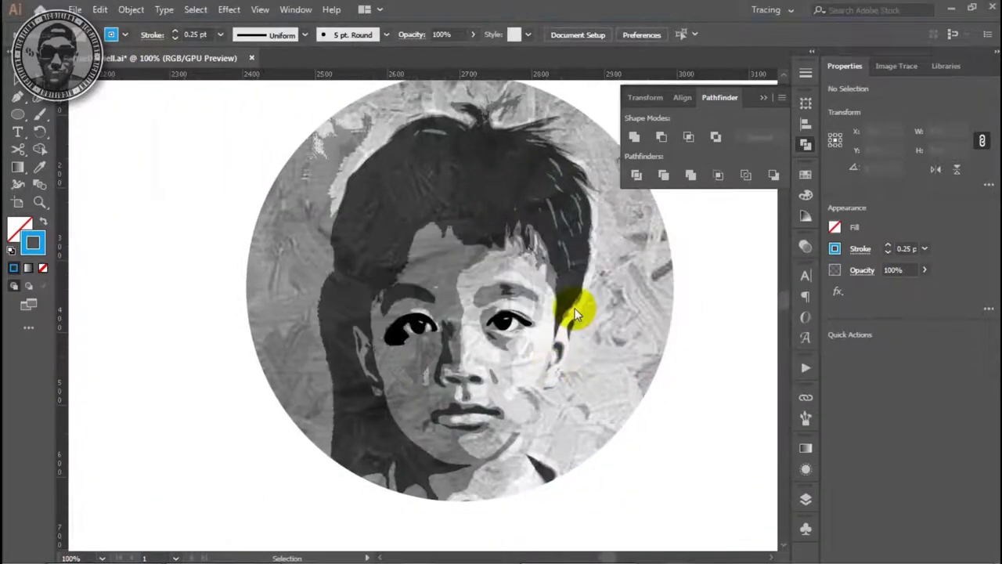
pyautogui.scroll(1, 515, 293)
pyautogui.press('z')
pyautogui.click(515, 293)
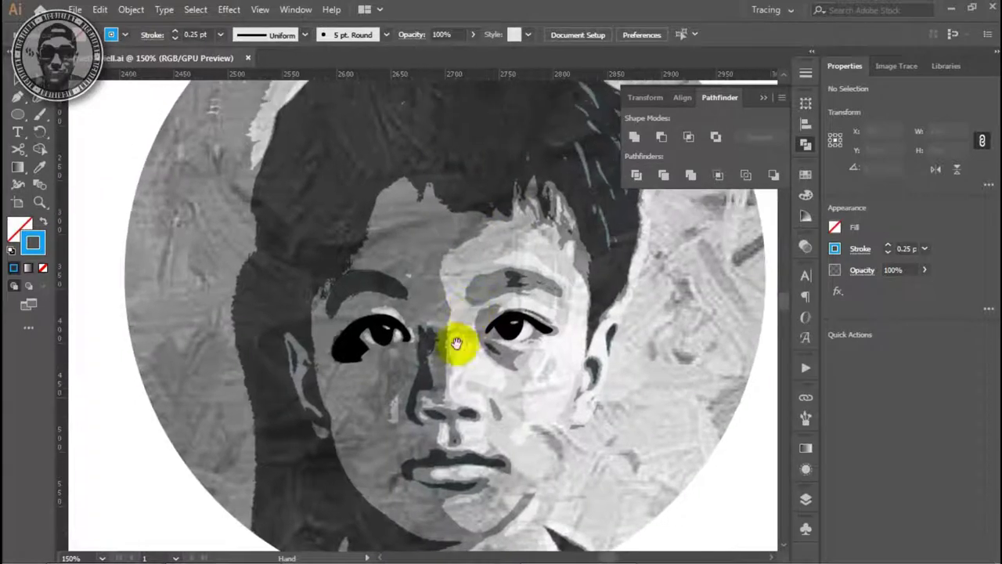
pyautogui.click(564, 365)
# Step: Pen-trace the face contour from the ear, along the jawline, up to the left ear
pyautogui.press('p')
pyautogui.click(411, 234)
pyautogui.moveTo(441, 214)
pyautogui.mouseDown()
pyautogui.moveTo(465, 233)
pyautogui.moveTo(433, 310)
pyautogui.mouseUp()
pyautogui.moveTo(440, 353)
pyautogui.mouseDown()
pyautogui.moveTo(418, 347)
pyautogui.moveTo(402, 398)
pyautogui.moveTo(360, 446)
pyautogui.moveTo(498, 370)
pyautogui.mouseUp()
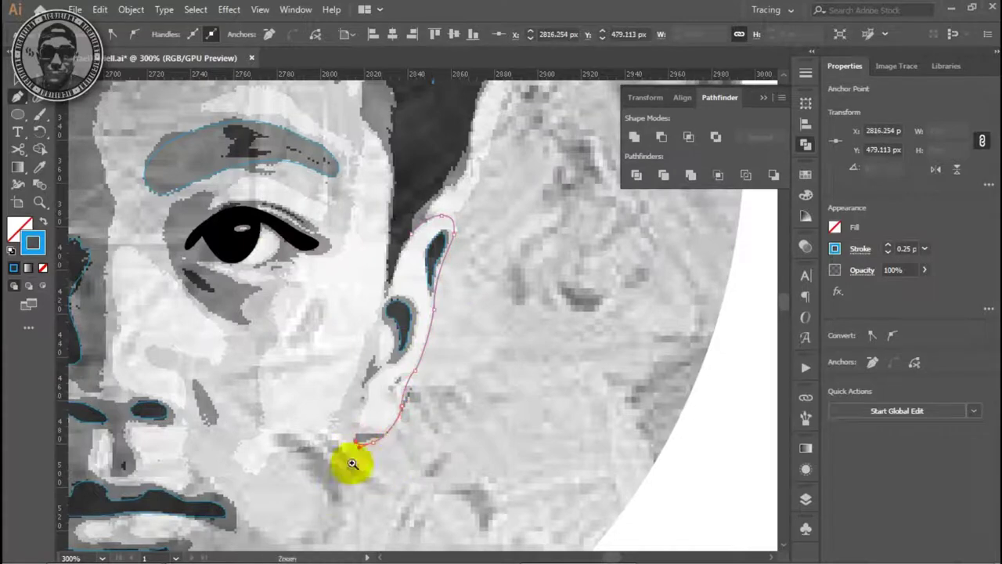
pyautogui.hotkey('ctrl', '-')
pyautogui.hotkey('ctrl', '+')
pyautogui.moveTo(417, 468); pyautogui.dragTo(344, 470)
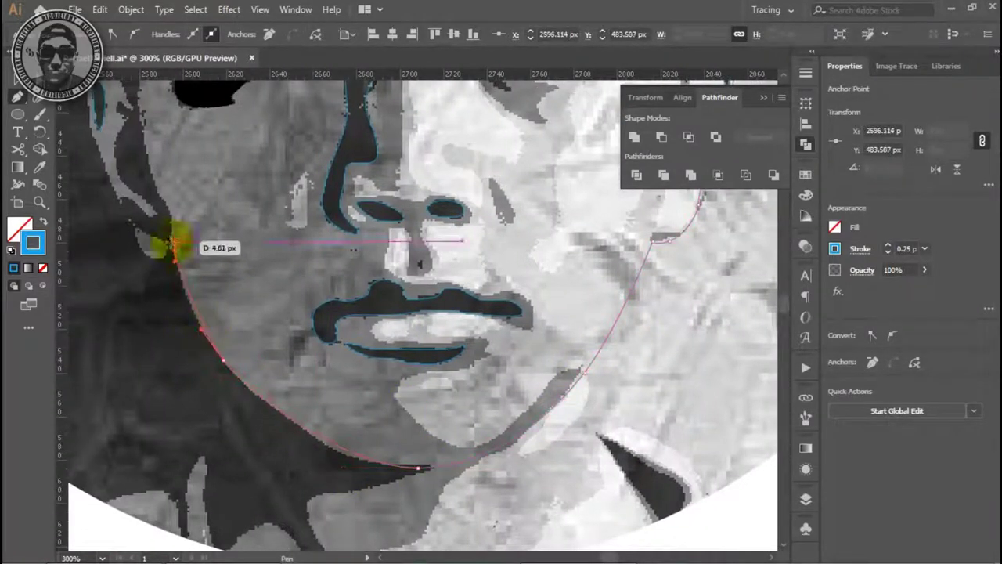
pyautogui.moveTo(172, 248); pyautogui.dragTo(350, 350)
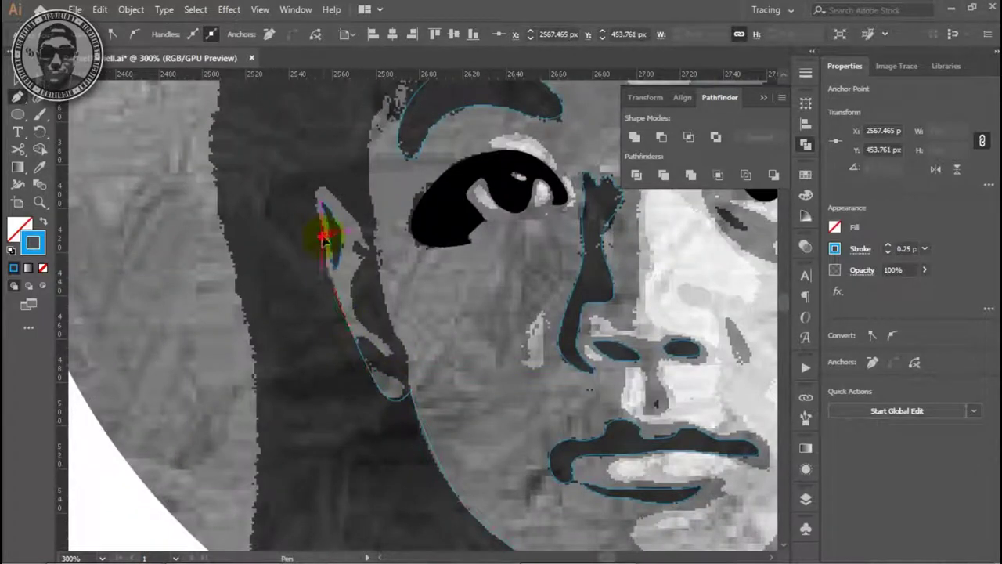
pyautogui.hotkey('ctrl', '-')
pyautogui.hotkey('ctrl', '-')
pyautogui.hotkey('ctrl', '-')
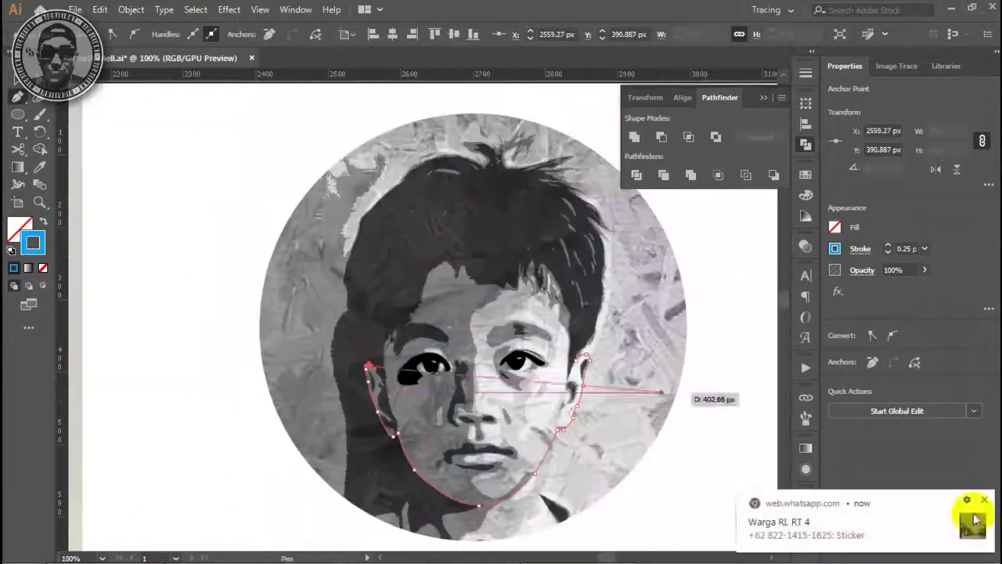
# Step: Save again, then extend the outline up the hair's left side and across its top
pyautogui.hotkey('ctrl', 's')
pyautogui.click(575, 314)
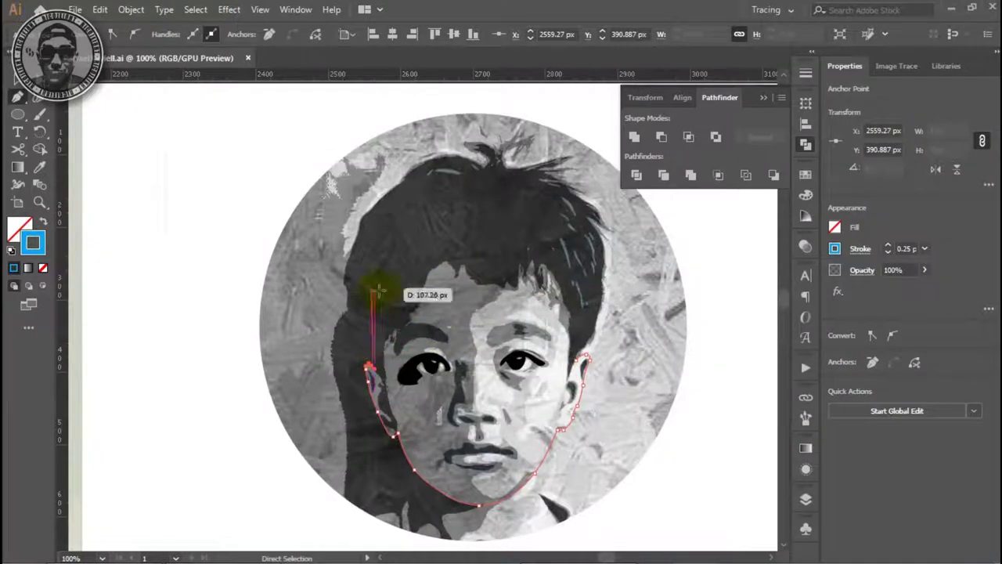
pyautogui.hotkey('ctrl', '+')
pyautogui.moveTo(317, 309); pyautogui.dragTo(303, 270)
pyautogui.moveTo(300, 221); pyautogui.dragTo(319, 168)
pyautogui.moveTo(349, 127); pyautogui.dragTo(358, 167)
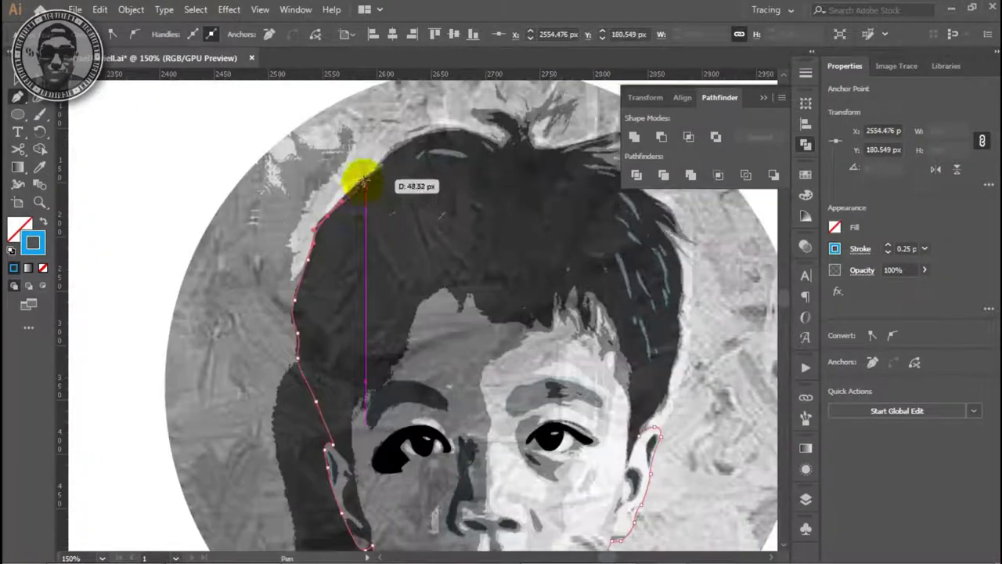
pyautogui.moveTo(462, 118); pyautogui.dragTo(476, 102)
# Step: Curve the outline around the top tuft and down the hair's right side
pyautogui.hotkey('ctrl', '+')
pyautogui.hotkey('ctrl', '+')
pyautogui.moveTo(509, 254); pyautogui.dragTo(462, 227)
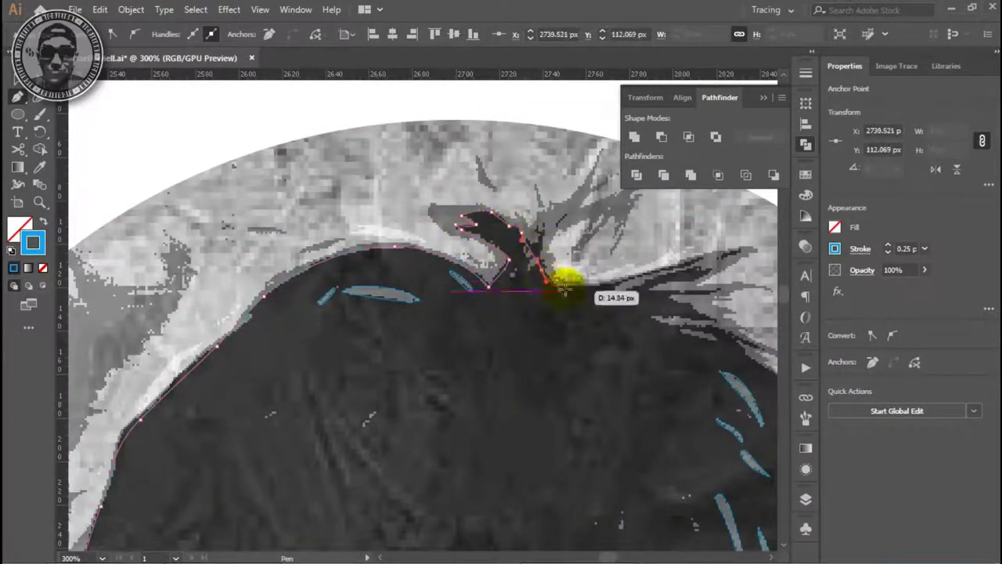
pyautogui.moveTo(579, 288); pyautogui.dragTo(429, 212)
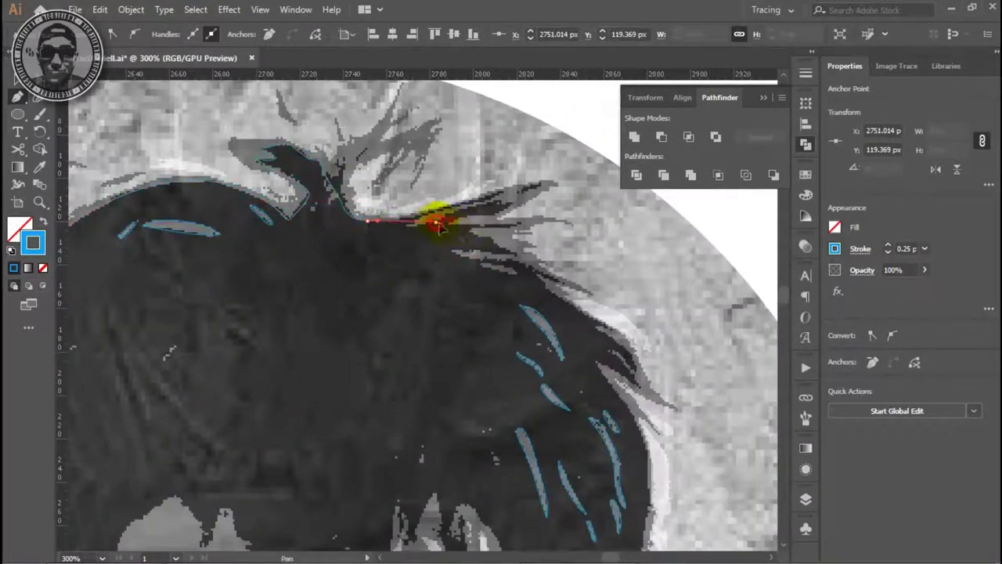
pyautogui.moveTo(454, 222); pyautogui.dragTo(486, 239)
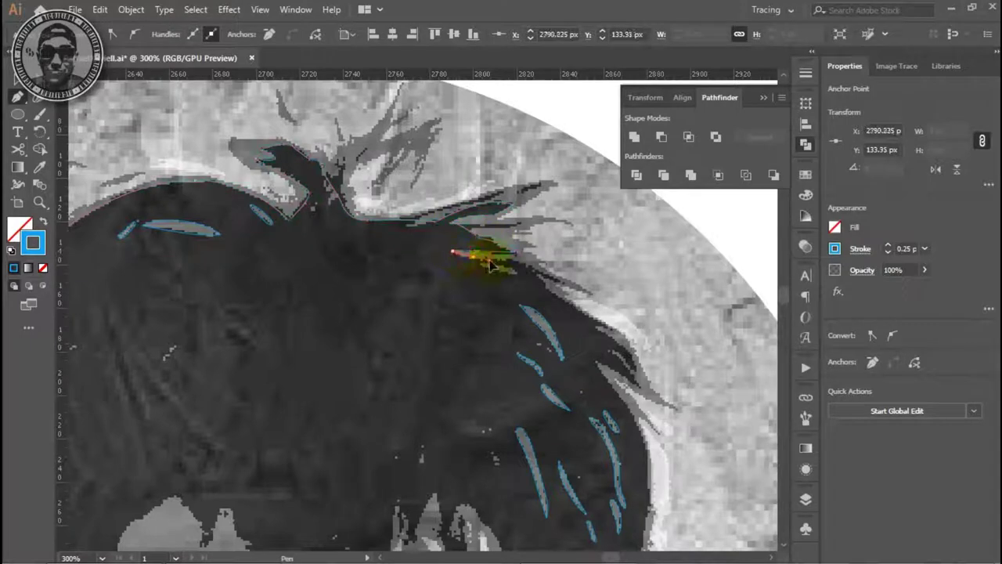
pyautogui.moveTo(541, 270)
pyautogui.mouseDown()
pyautogui.moveTo(595, 294)
pyautogui.moveTo(608, 320)
pyautogui.mouseUp()
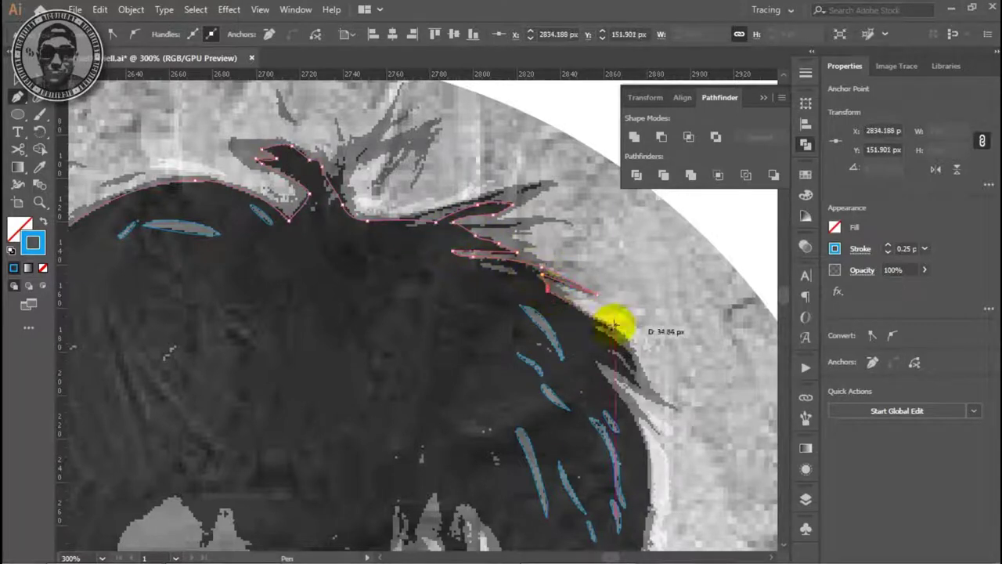
# Step: Continue the outline with more anchors down the spiky right hair edge
pyautogui.hotkey('ctrl', '=')
pyautogui.moveTo(468, 298); pyautogui.dragTo(478, 304)
pyautogui.moveTo(492, 344); pyautogui.dragTo(509, 358)
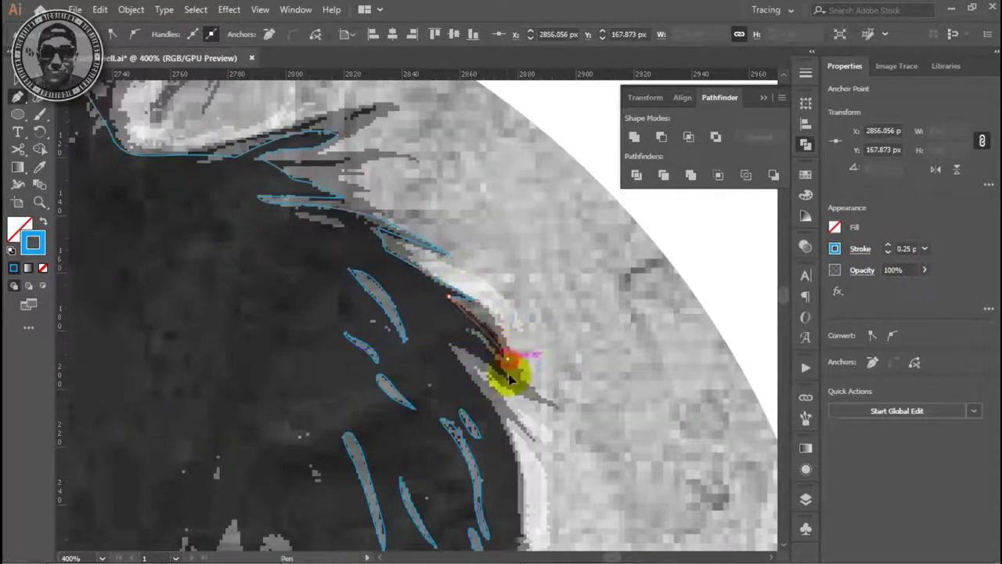
pyautogui.click(506, 378)
pyautogui.click(261, 9)
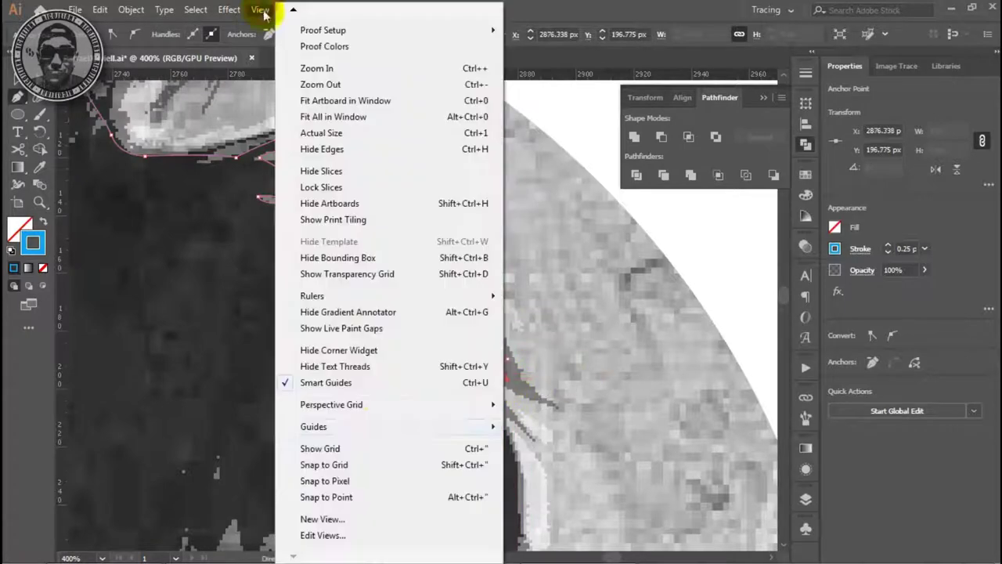
pyautogui.press('Escape')
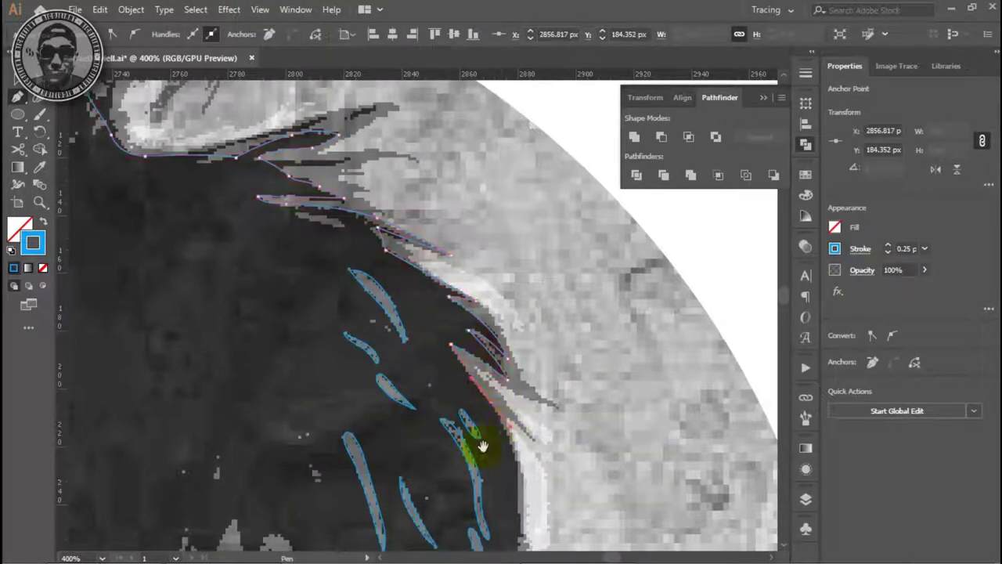
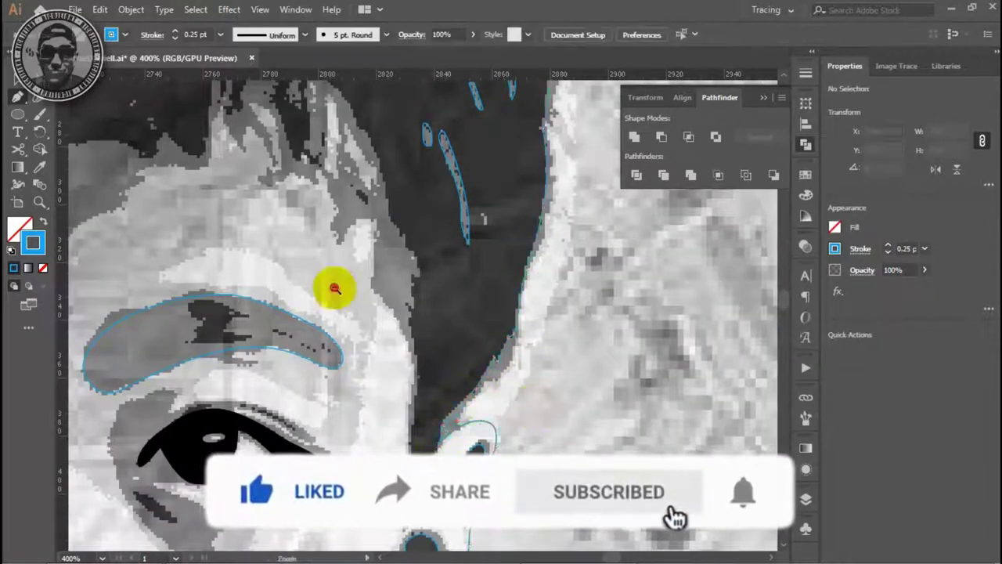
# Step: Survey the portrait at several zoom levels, checking the hair outline and left ear
pyautogui.hotkey('ctrl', '0')
pyautogui.click(402, 313)
pyautogui.click(373, 323)
pyautogui.keyDown('ctrl'); pyautogui.click(392, 305); pyautogui.keyUp('ctrl')
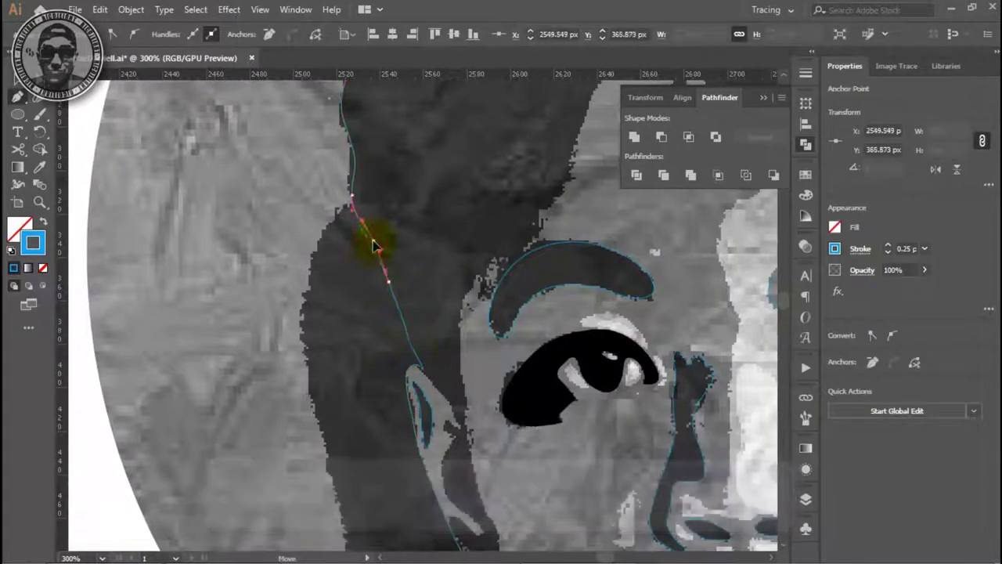
pyautogui.hotkey('ctrl', 'shift', 'a')
pyautogui.hotkey('ctrl', '0')
pyautogui.click(586, 310)
pyautogui.hotkey('ctrl', '0')
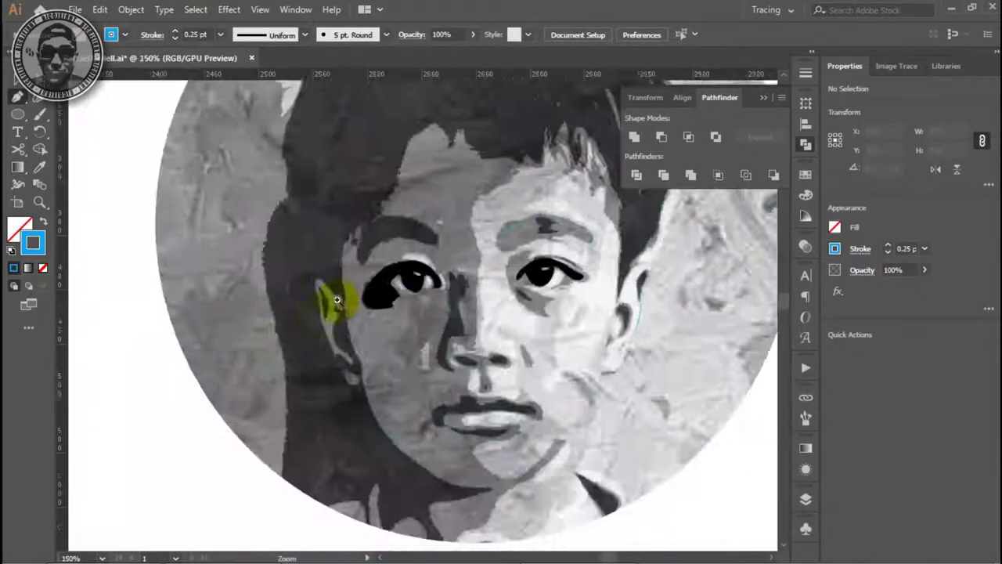
pyautogui.click(336, 298)
pyautogui.hotkey('ctrl', '0')
# Step: Trace a closed curved outline around the dark streak on the cheek
pyautogui.click(504, 351)
pyautogui.scroll(2, 504, 350)
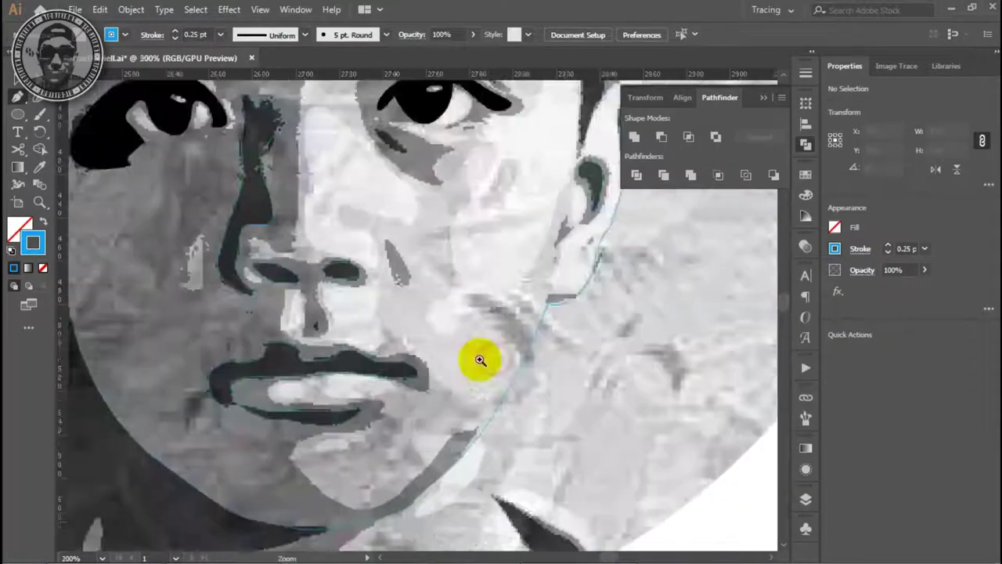
pyautogui.scroll(2, 477, 358)
pyautogui.click(565, 213)
pyautogui.moveTo(599, 298); pyautogui.dragTo(588, 306)
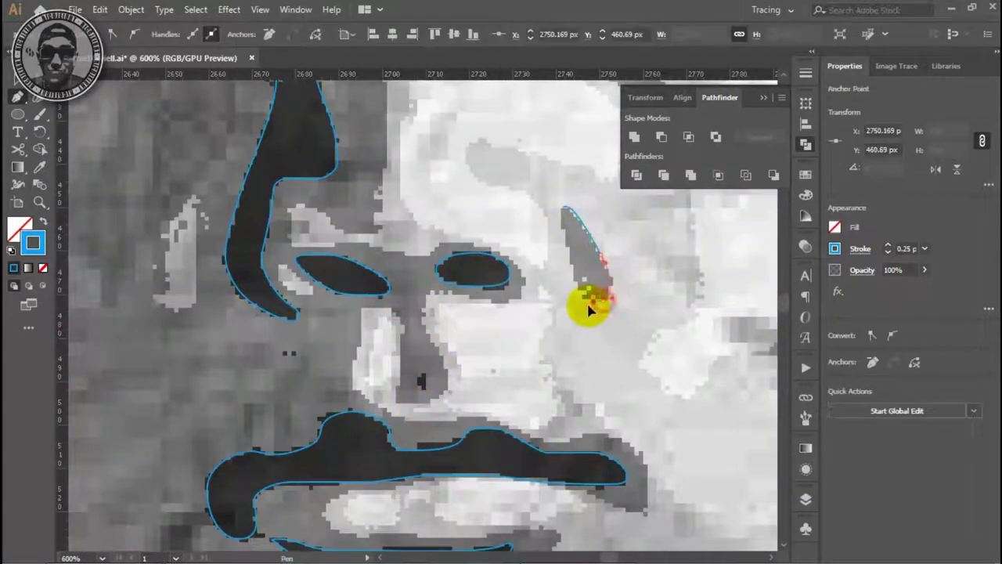
pyautogui.click(569, 207)
pyautogui.hotkey('ctrl', 'shift', 'a')
# Step: Trace a closed curved outline of the shadow under the right eye
pyautogui.scroll(-3, 432, 373)
pyautogui.scroll(-2, 465, 329)
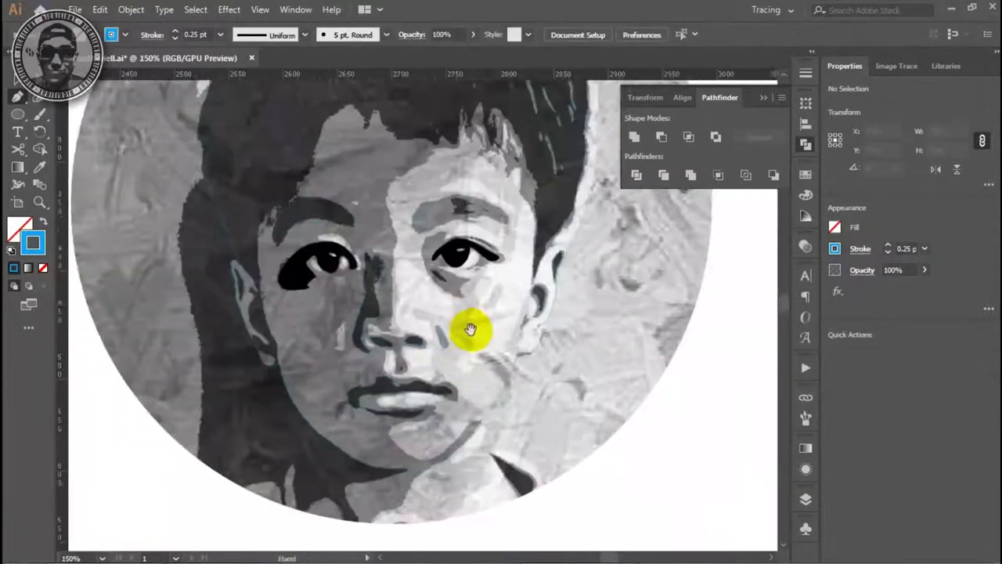
pyautogui.scroll(3, 413, 293)
pyautogui.scroll(2, 436, 338)
pyautogui.click(436, 338)
pyautogui.moveTo(349, 276); pyautogui.dragTo(416, 318)
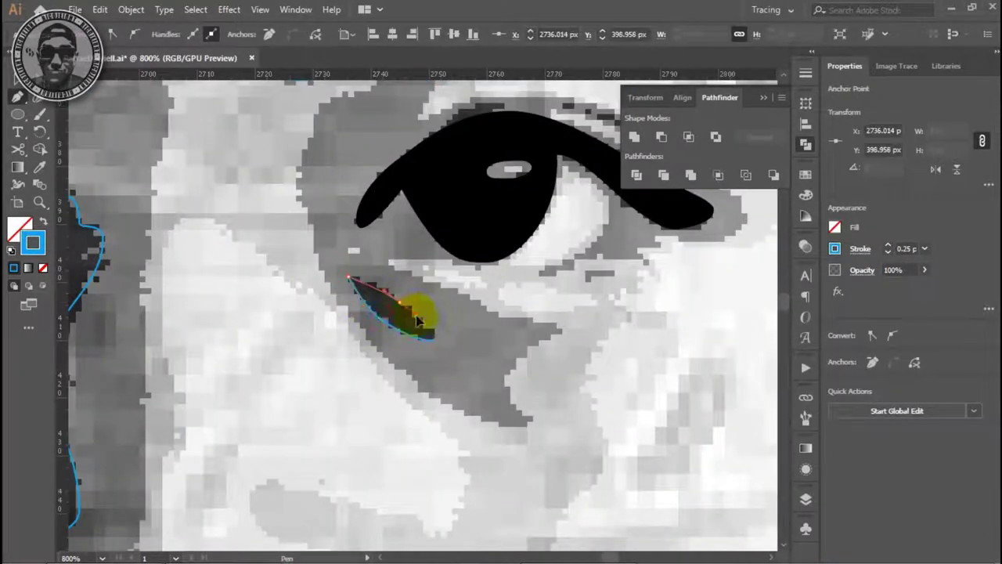
pyautogui.click(434, 339)
# Step: Trace the grey eye-socket shape with curved anchors around the eye's top, corner and underside
pyautogui.scroll(-3, 436, 345)
pyautogui.scroll(3, 450, 298)
pyautogui.click(447, 317)
pyautogui.click(413, 338)
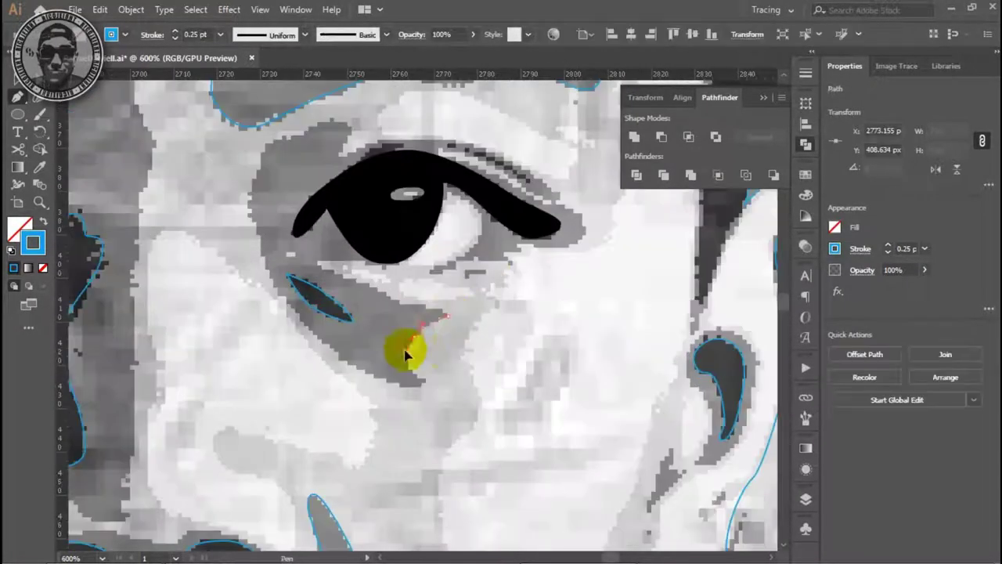
pyautogui.moveTo(422, 382); pyautogui.dragTo(451, 403)
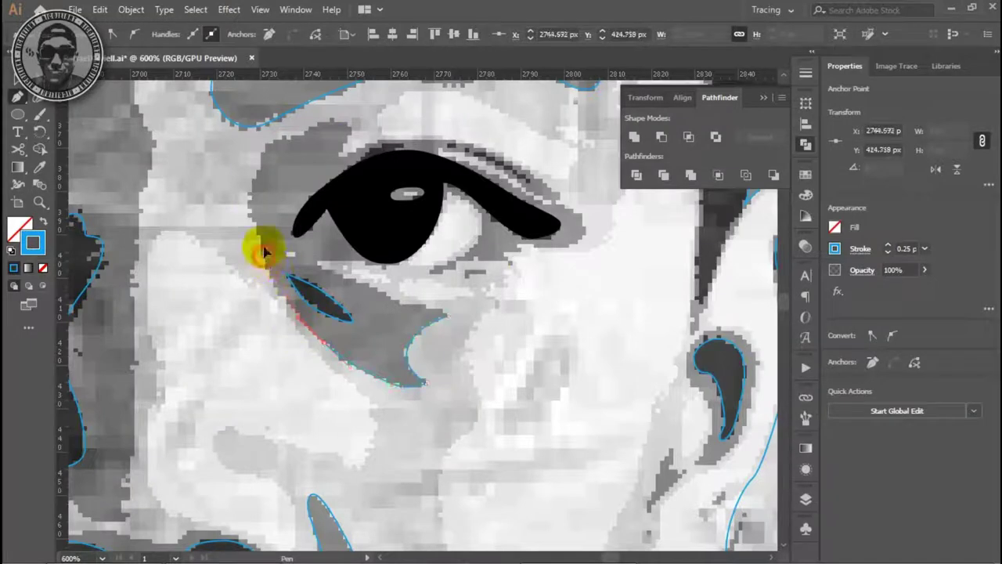
pyautogui.moveTo(264, 254); pyautogui.dragTo(258, 182)
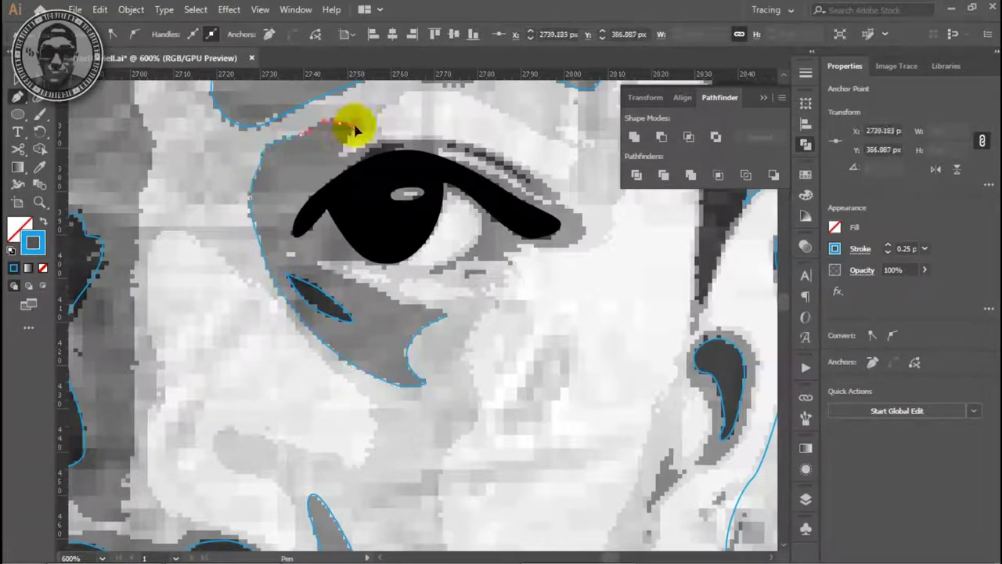
pyautogui.moveTo(418, 140); pyautogui.dragTo(546, 182)
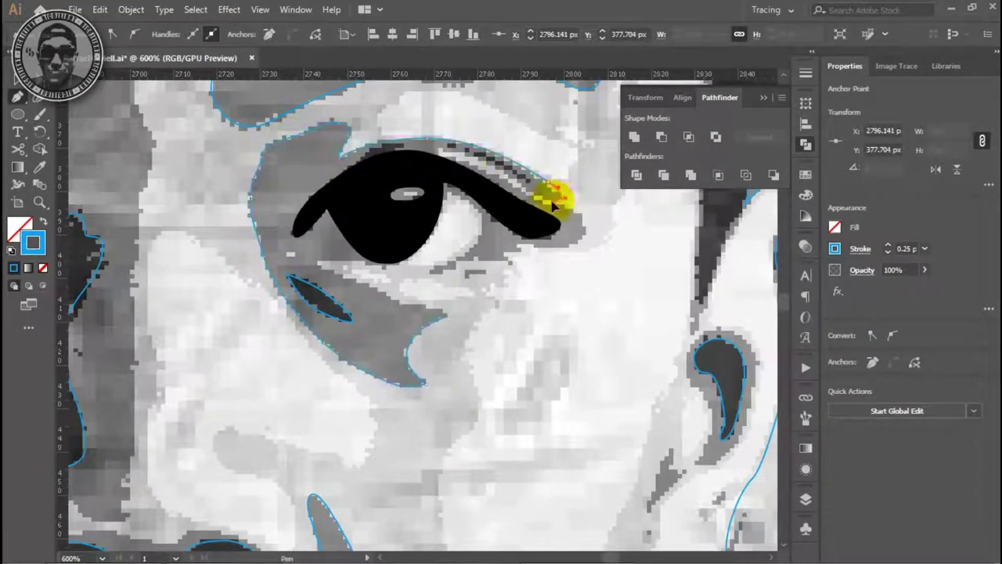
pyautogui.moveTo(555, 210); pyautogui.dragTo(487, 264)
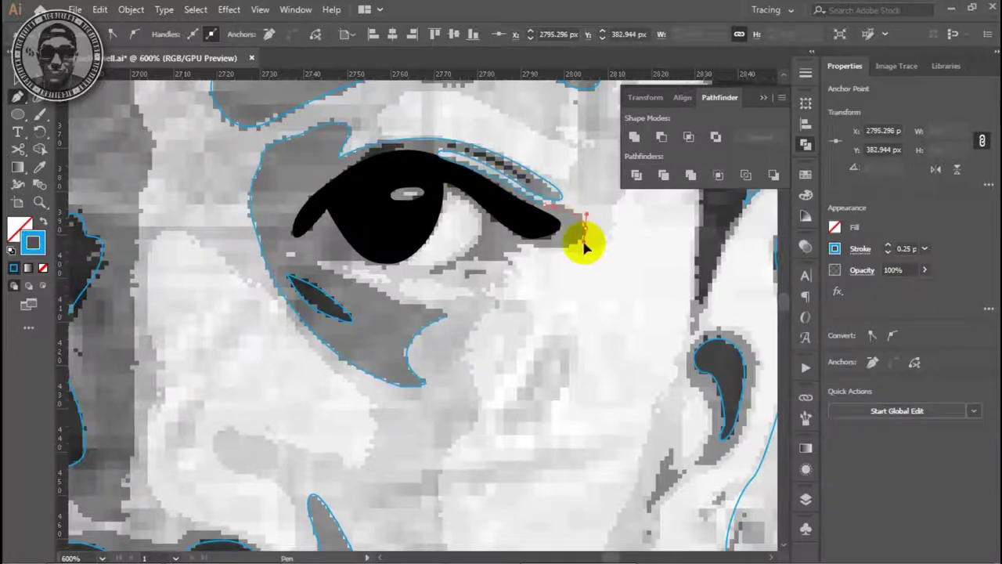
pyautogui.click(436, 274)
pyautogui.moveTo(440, 266); pyautogui.dragTo(478, 227)
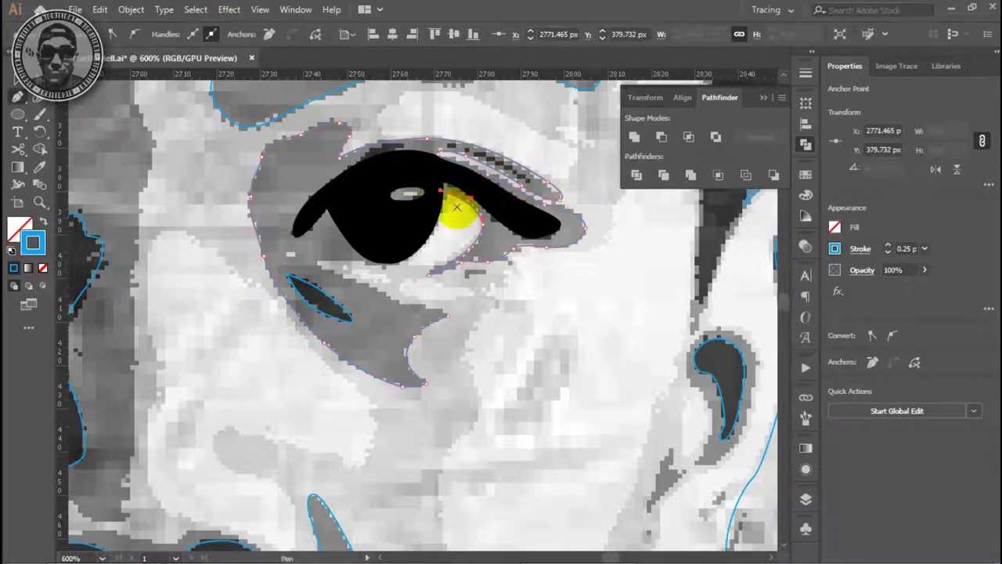
pyautogui.click(433, 304)
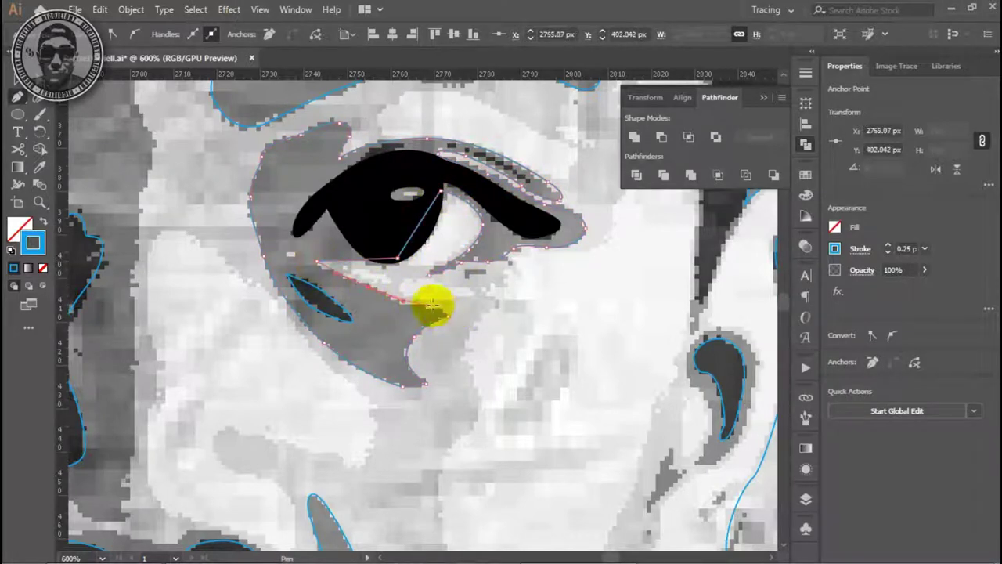
pyautogui.hotkey('ctrl', '-')
# Step: Check the traced eye-area shape, then zoom in on the eyebrow
pyautogui.click(501, 277)
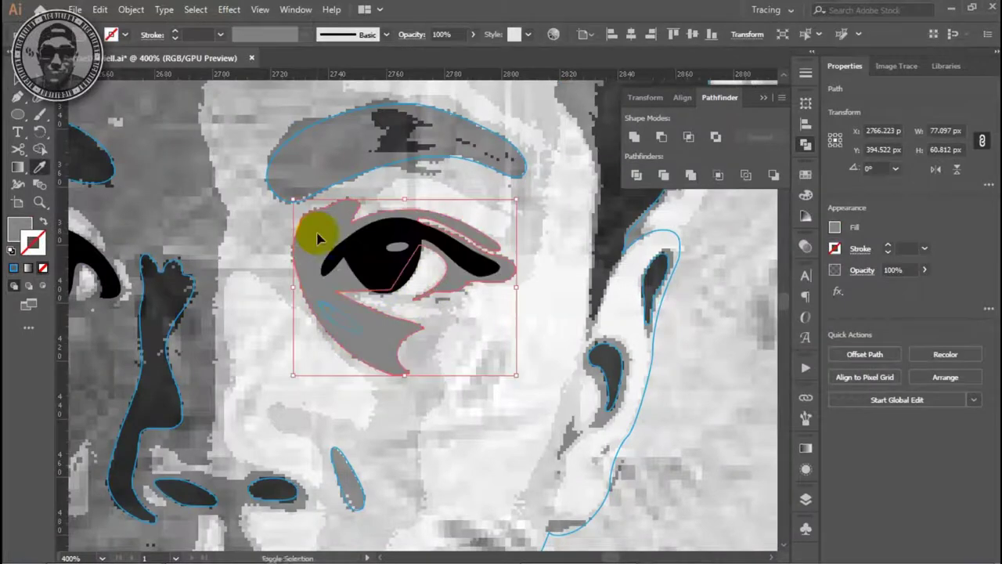
pyautogui.click(329, 228)
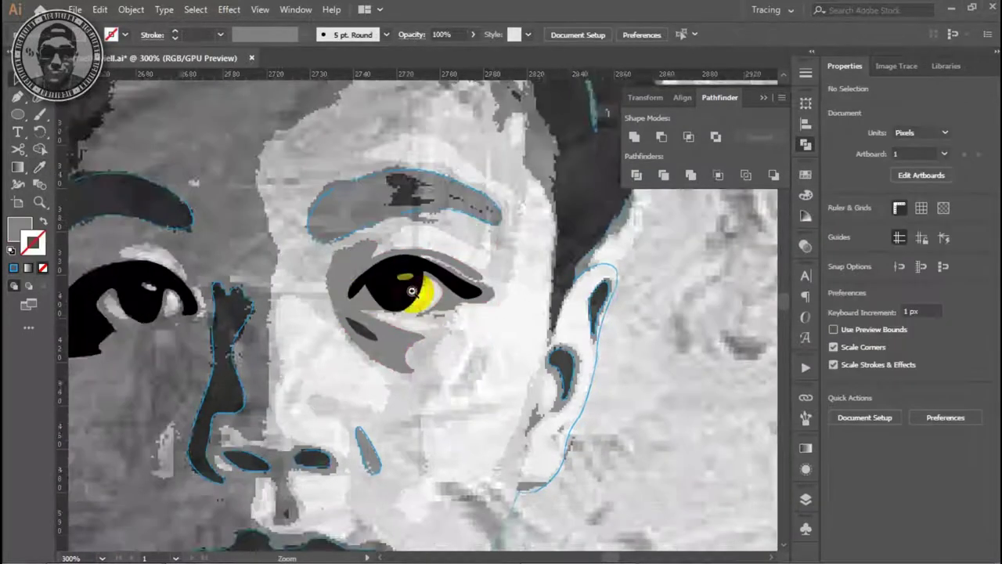
pyautogui.press('a')
pyautogui.hotkey('ctrl', '+')
pyautogui.press('p')
pyautogui.hotkey('ctrl', '+')
pyautogui.click(445, 318)
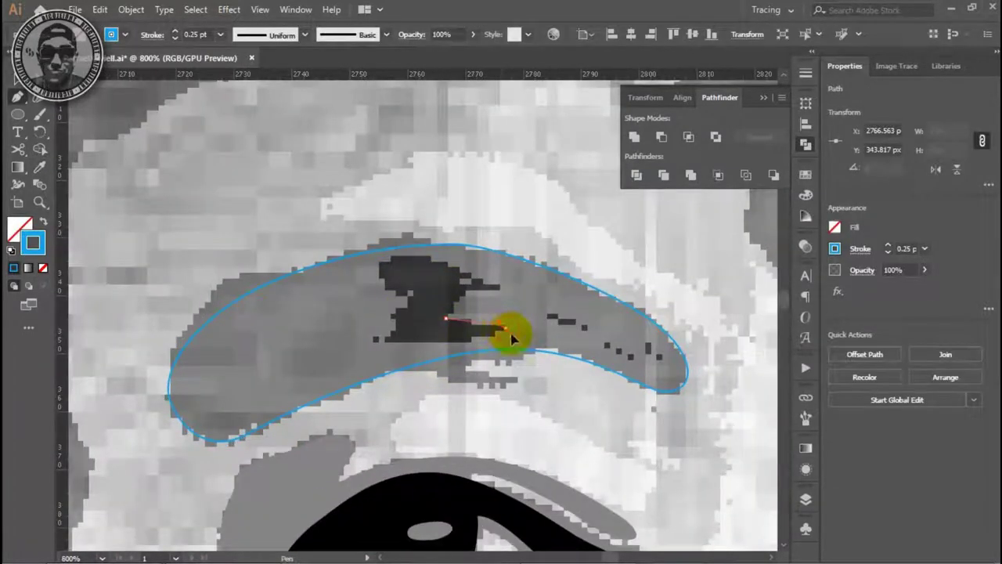
# Step: Outline the dark patch inside the eyebrow shadow
pyautogui.click(505, 327)
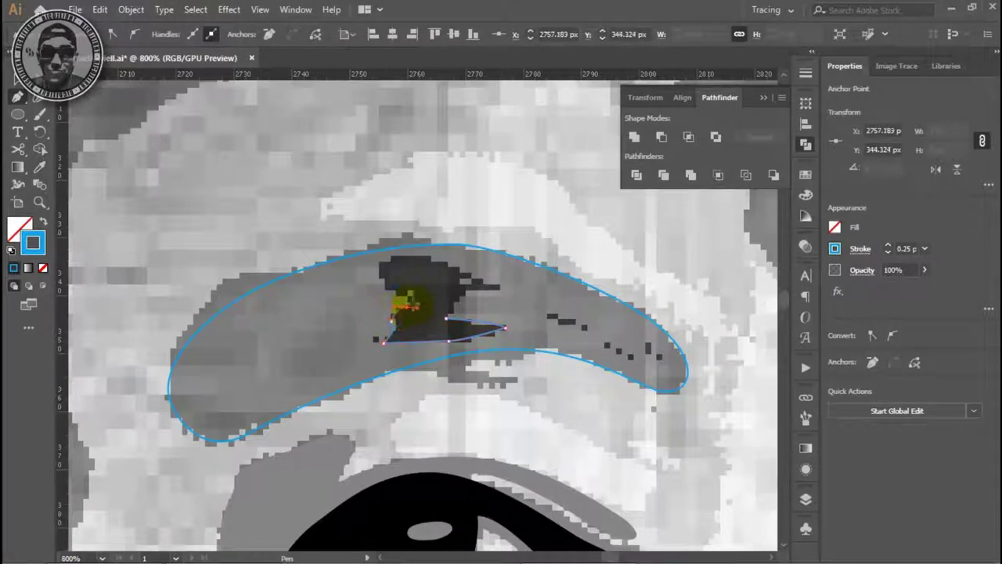
pyautogui.click(461, 305)
pyautogui.hotkey('ctrl', '-')
pyautogui.hotkey('ctrl', '-')
pyautogui.hotkey('ctrl', '+')
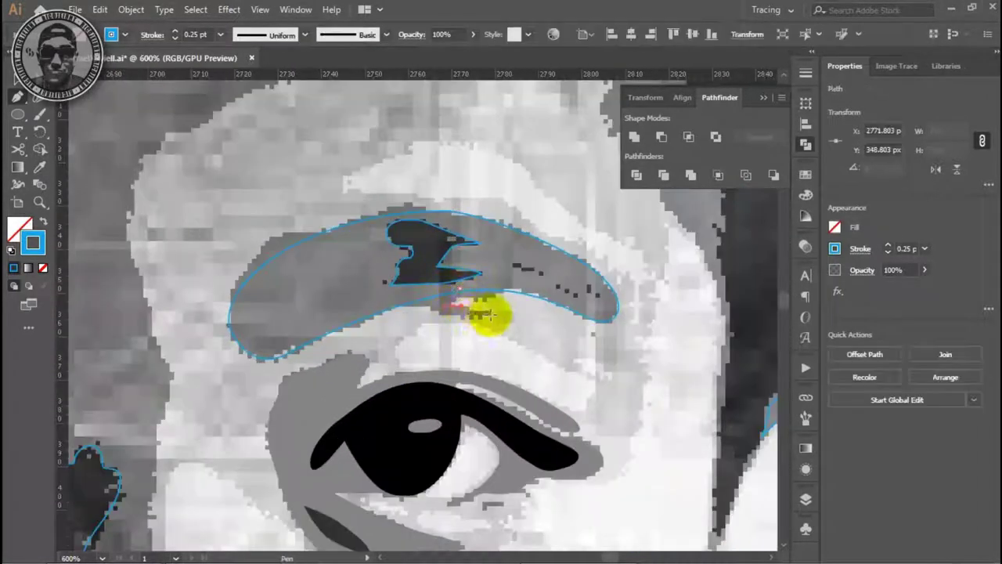
pyautogui.moveTo(489, 314); pyautogui.dragTo(432, 314)
# Step: Select the finished eyebrow shape to check it and zoom out to the face
pyautogui.press('v')
pyautogui.click(465, 308)
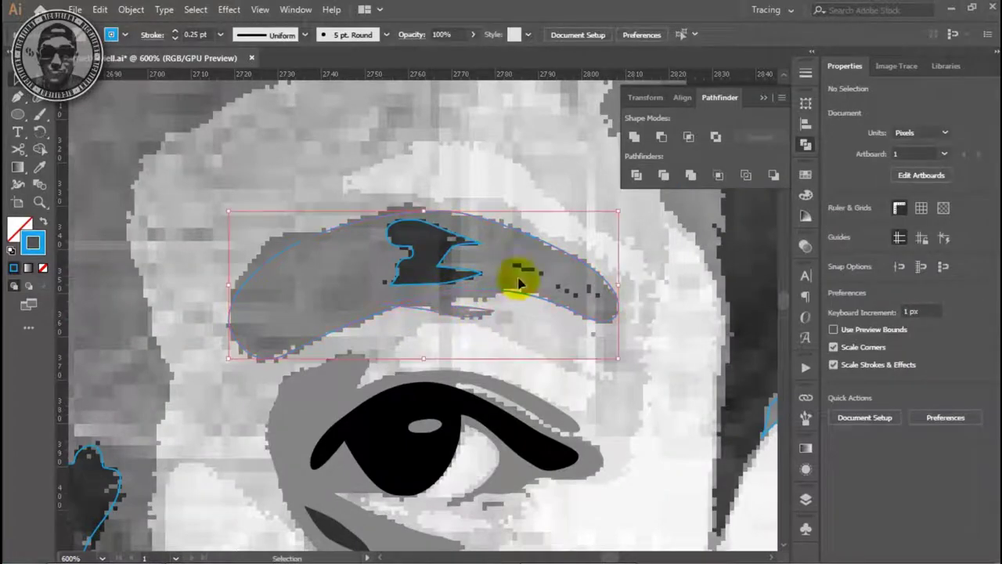
pyautogui.click(476, 277)
pyautogui.hotkey('ctrl', '-')
pyautogui.hotkey('ctrl', '-')
pyautogui.hotkey('ctrl', '-')
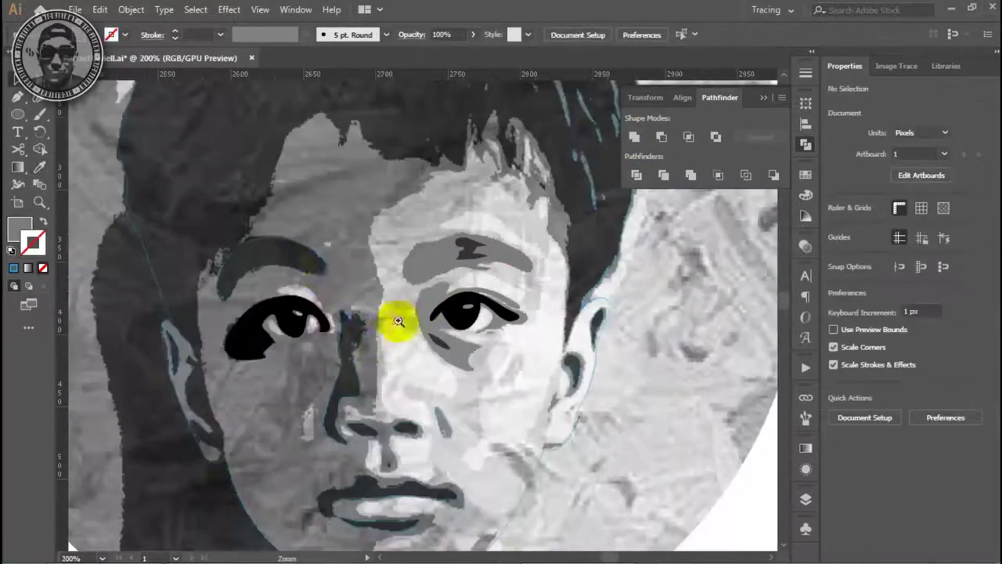
# Step: Review the traced nose, nostril and lip shapes, then save the portrait file
pyautogui.click(364, 336)
pyautogui.click(369, 414)
pyautogui.click(347, 402)
pyautogui.click(443, 425)
pyautogui.click(415, 478)
pyautogui.click(440, 459)
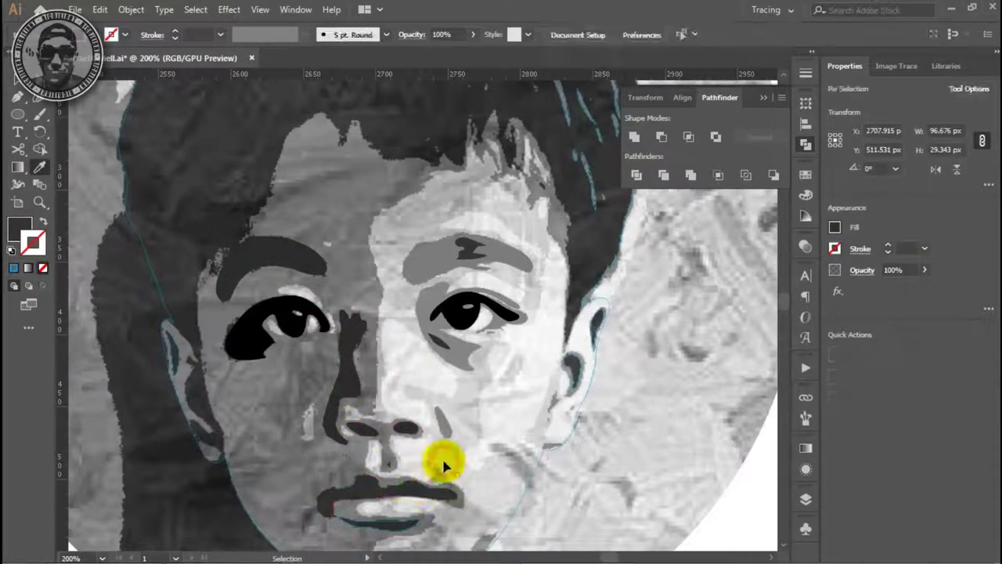
pyautogui.hotkey('ctrl', '+')
pyautogui.hotkey('ctrl', '1')
pyautogui.hotkey('ctrl', 's')
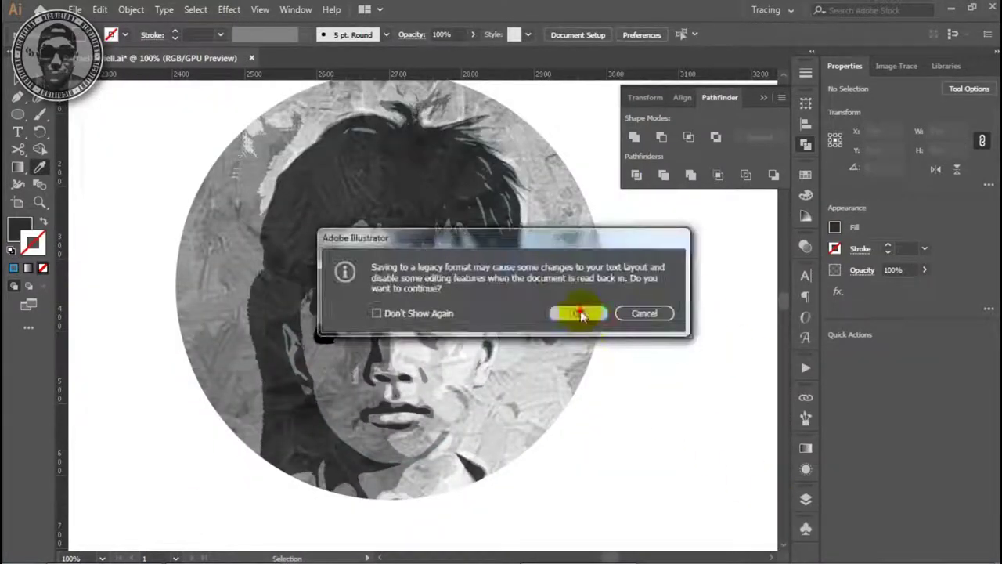
# Step: Confirm the legacy-format save and toggle the photo layer's visibility to check the tracing
pyautogui.click(577, 311)
pyautogui.click(806, 501)
pyautogui.click(617, 248)
pyautogui.doubleClick(618, 248)
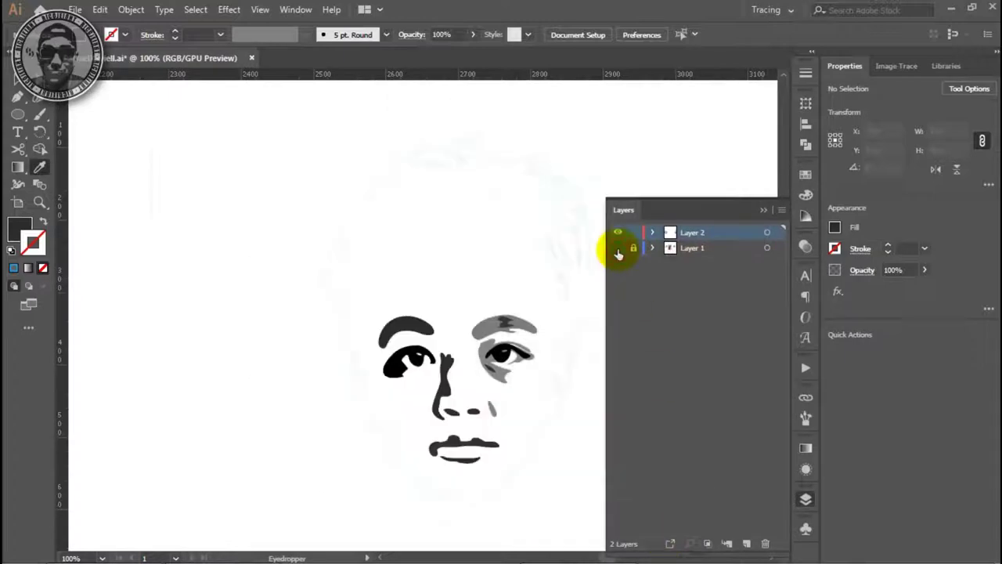
pyautogui.click(618, 248)
pyautogui.click(671, 258)
pyautogui.click(528, 272)
# Step: Trace one more thin hair strand as a closed curved path
pyautogui.hotkey('ctrl', '+')
pyautogui.click(480, 347)
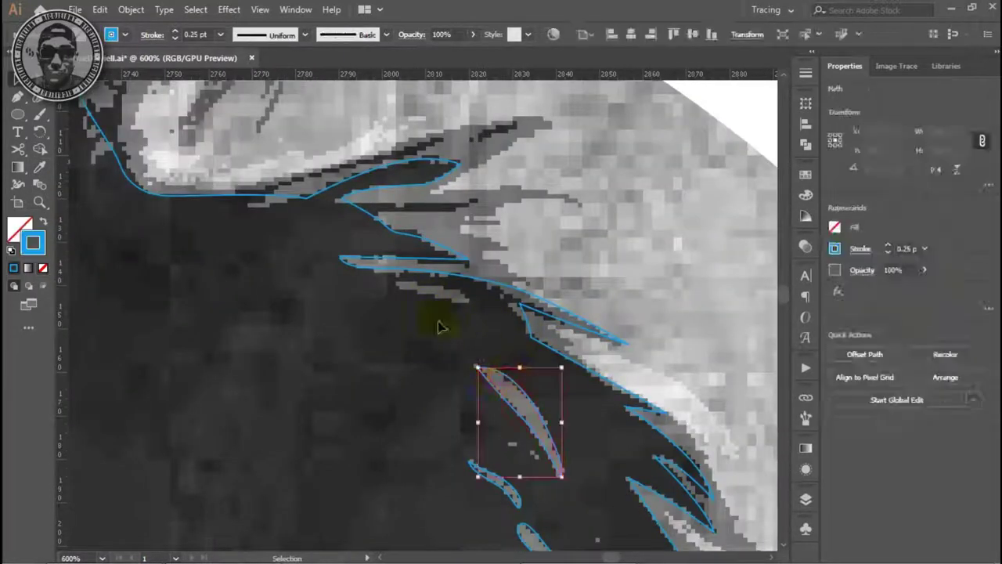
pyautogui.hotkey('ctrl', '+')
pyautogui.press('p')
pyautogui.click(501, 344)
pyautogui.click(421, 335)
pyautogui.click(398, 333)
pyautogui.moveTo(352, 321); pyautogui.dragTo(355, 297)
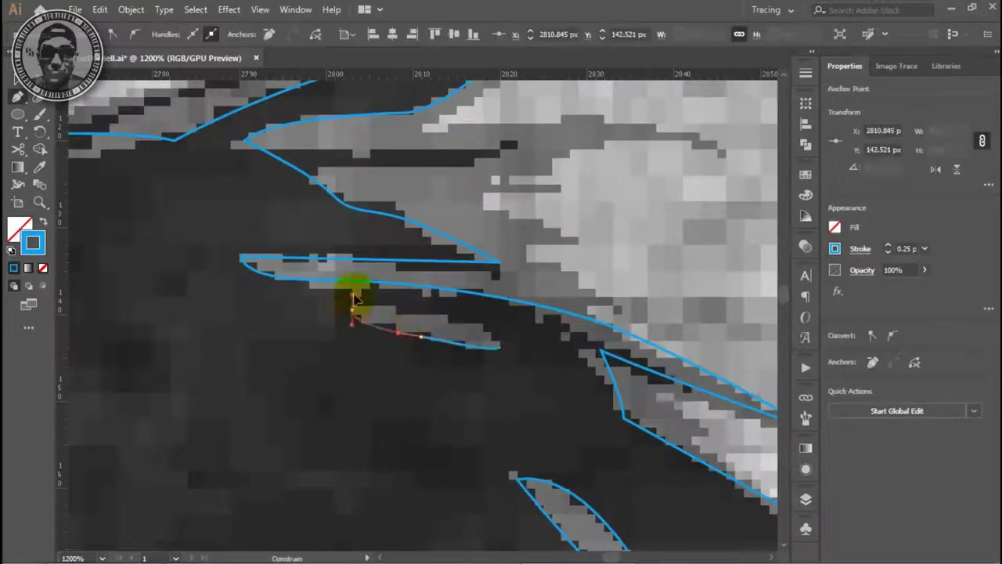
pyautogui.click(498, 347)
# Step: Combine three hair-strand shapes on the right of the hair into one compound path (Ctrl+8)
pyautogui.hotkey('ctrl', '-')
pyautogui.hotkey('ctrl', '-')
pyautogui.hotkey('ctrl', '-')
pyautogui.keyDown('shift'); pyautogui.click(465, 369); pyautogui.keyUp('shift')
pyautogui.keyDown('shift'); pyautogui.click(485, 474); pyautogui.keyUp('shift')
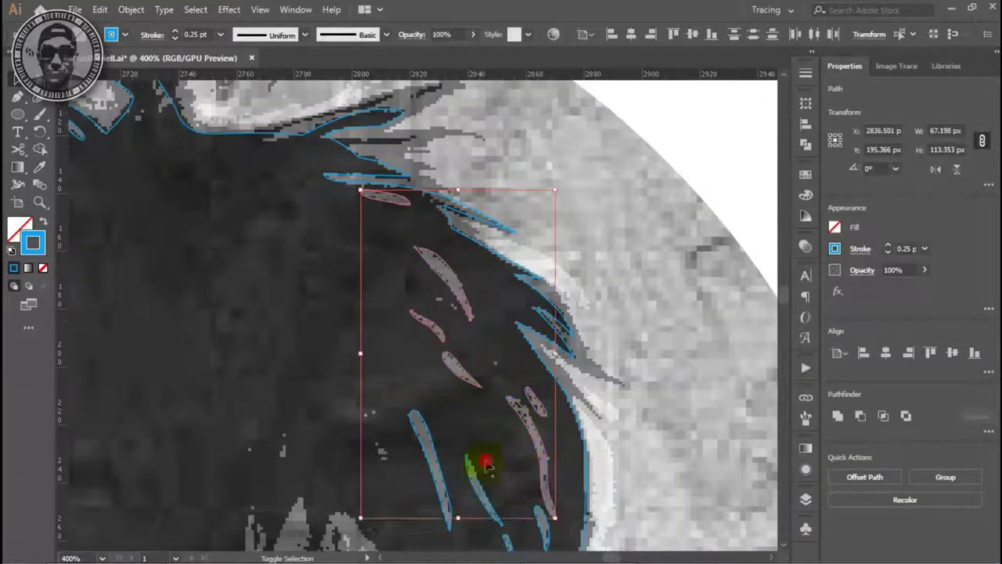
pyautogui.keyDown('shift'); pyautogui.click(433, 470); pyautogui.keyUp('shift')
pyautogui.scroll(-5, 509, 431)
pyautogui.hotkey('ctrl', '8')
pyautogui.hotkey('ctrl', '-')
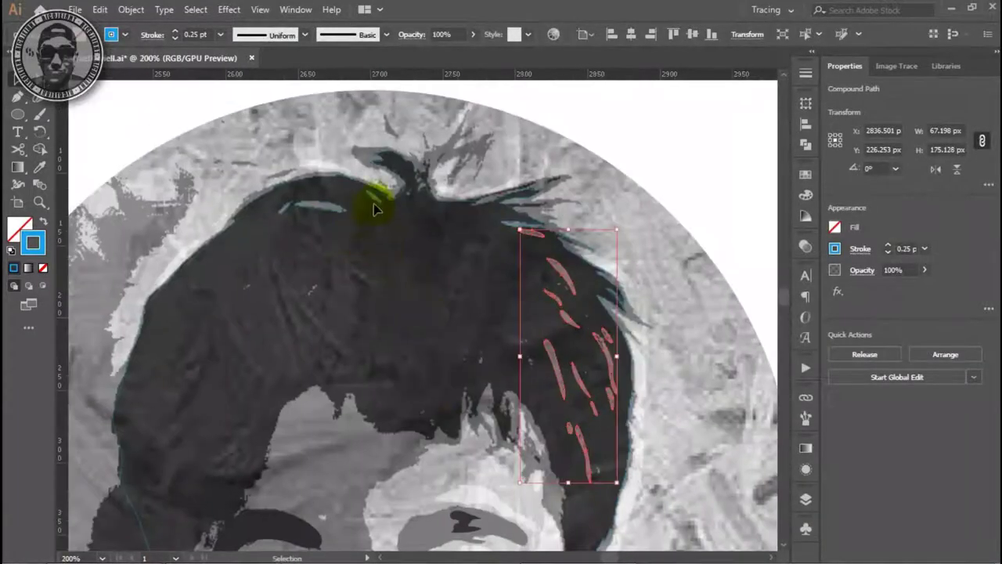
pyautogui.hotkey('ctrl', 'shift', 'a')
pyautogui.hotkey('ctrl', '-')
pyautogui.scroll(-3, 512, 362)
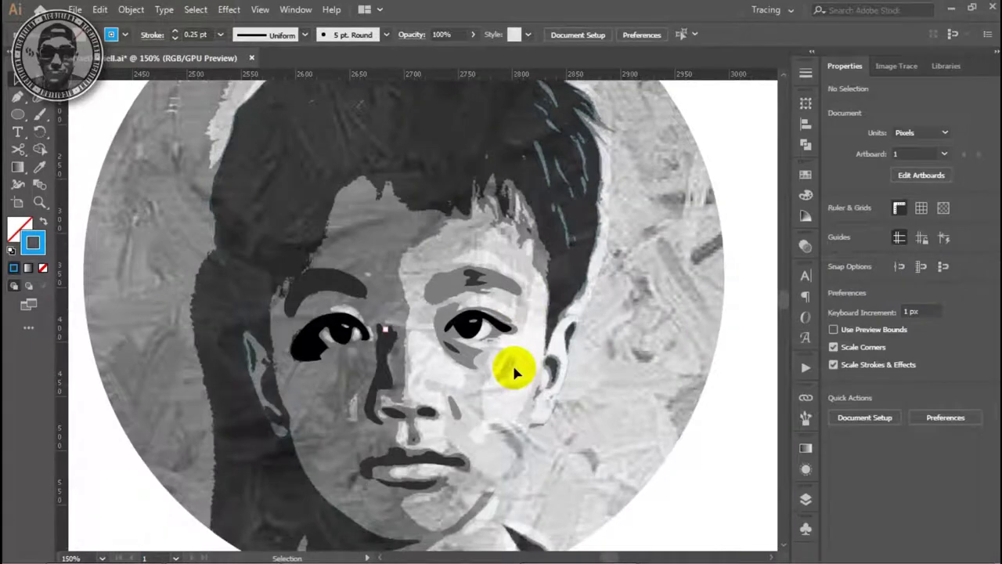
pyautogui.hscroll(-2, 532, 364)
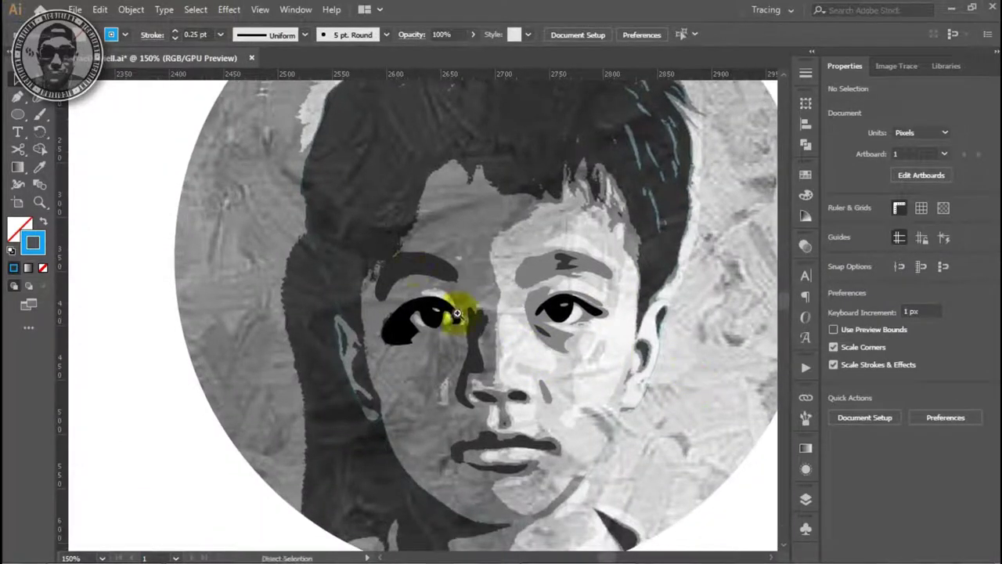
# Step: Zoom to the chin and start a pen path with anchors along the jaw edge
pyautogui.hotkey('ctrl', '+')
pyautogui.moveTo(368, 202); pyautogui.dragTo(436, 357)
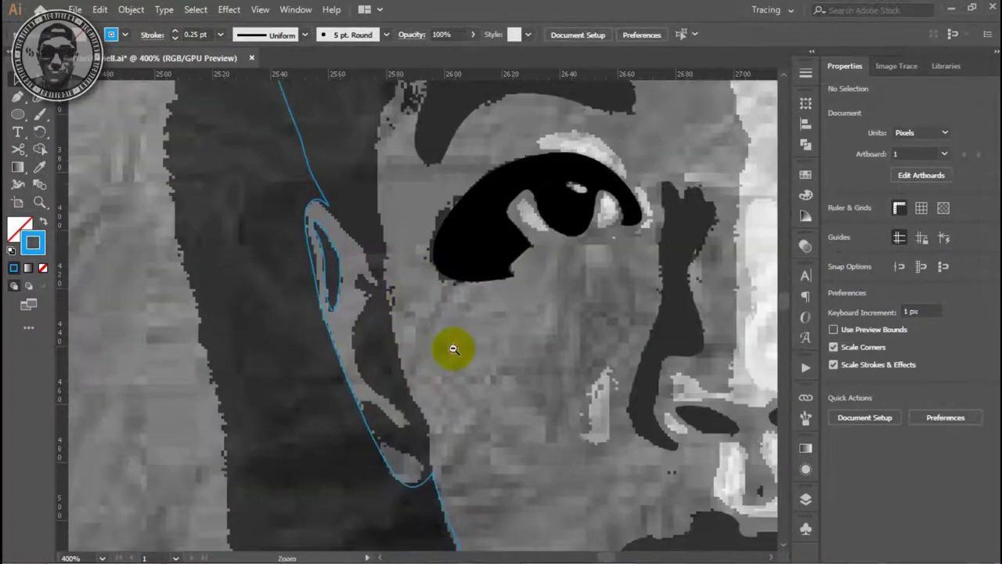
pyautogui.hotkey('ctrl', '0')
pyautogui.click(437, 345)
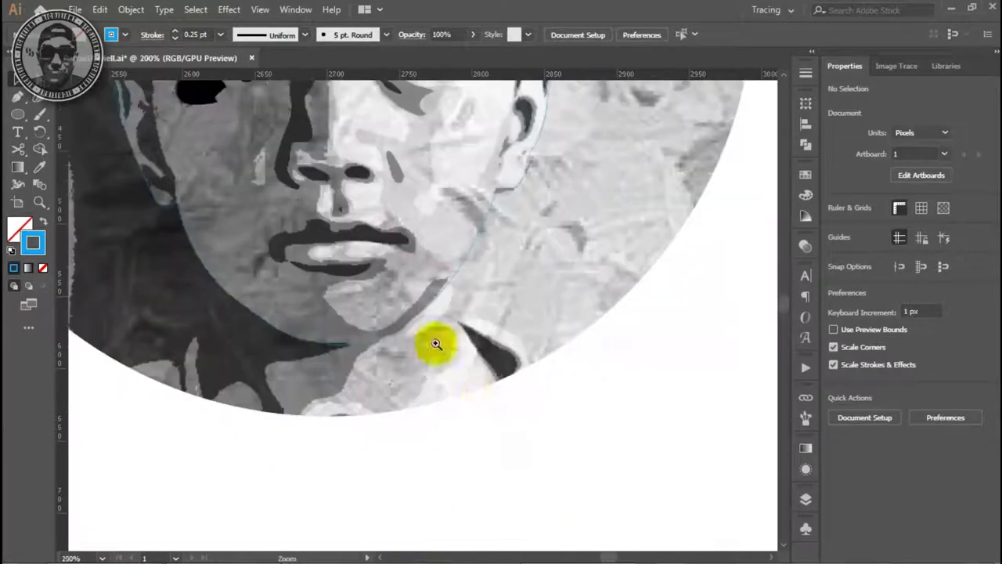
pyautogui.click(436, 345)
pyautogui.press('p')
pyautogui.click(574, 243)
pyautogui.click(482, 288)
pyautogui.click(403, 345)
# Step: Curve the path under the lower lip, around both lip corners and up beside the nostril
pyautogui.moveTo(404, 345); pyautogui.dragTo(370, 352)
pyautogui.moveTo(391, 245); pyautogui.dragTo(415, 216)
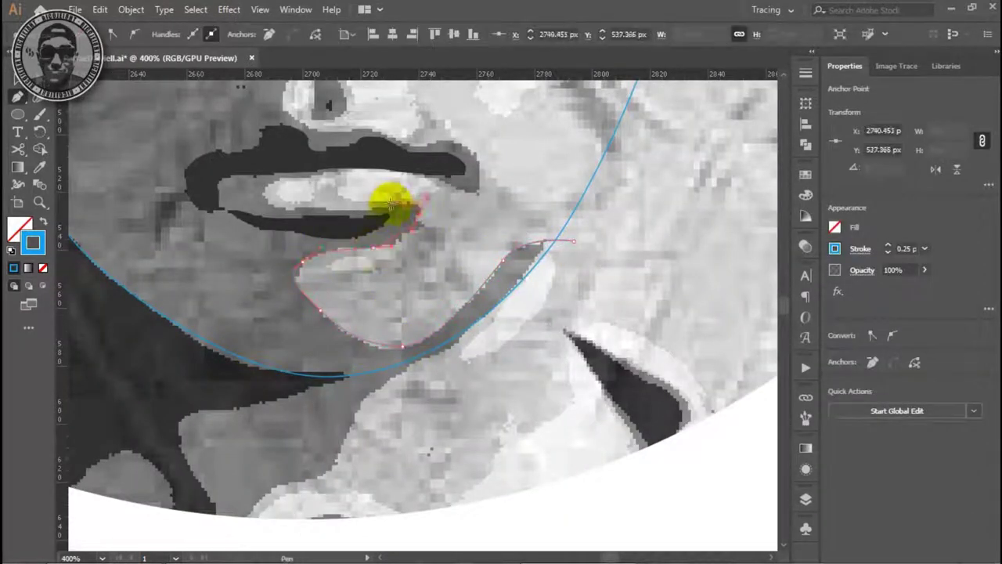
pyautogui.moveTo(265, 188); pyautogui.dragTo(338, 179)
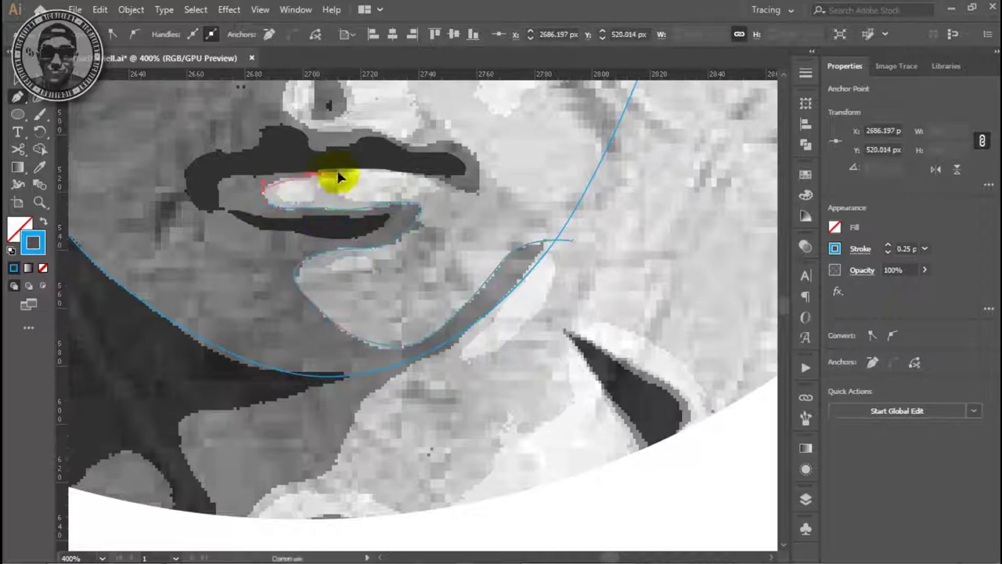
pyautogui.moveTo(473, 197); pyautogui.dragTo(456, 136)
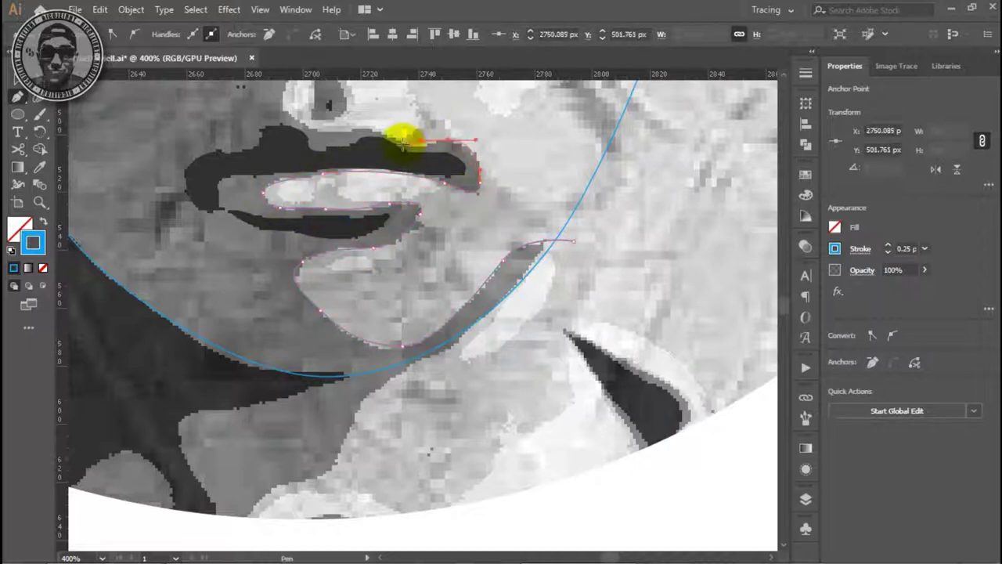
pyautogui.click(287, 106)
pyautogui.moveTo(288, 105)
pyautogui.mouseDown()
pyautogui.moveTo(321, 280)
pyautogui.moveTo(343, 225)
pyautogui.mouseUp()
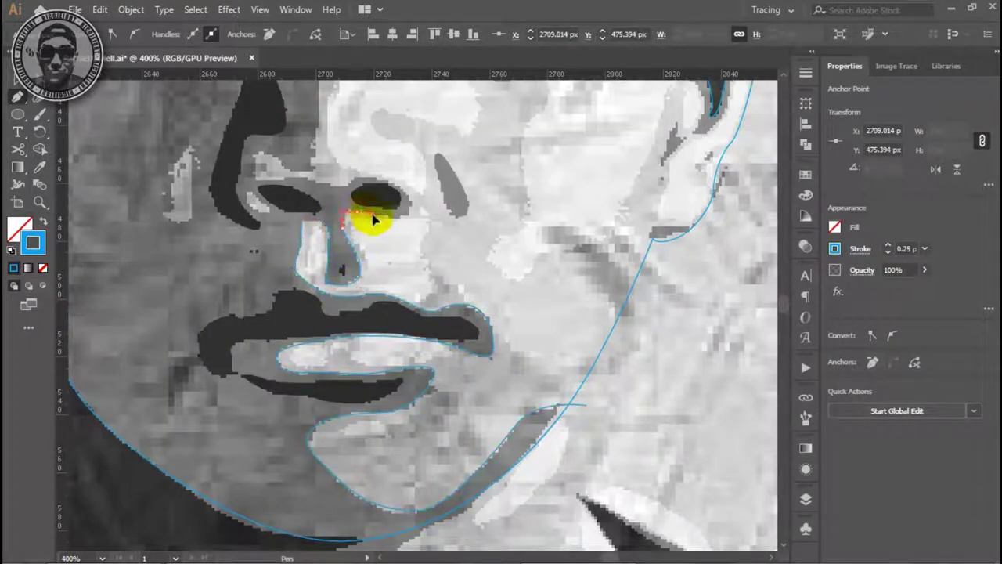
pyautogui.moveTo(417, 206); pyautogui.dragTo(368, 172)
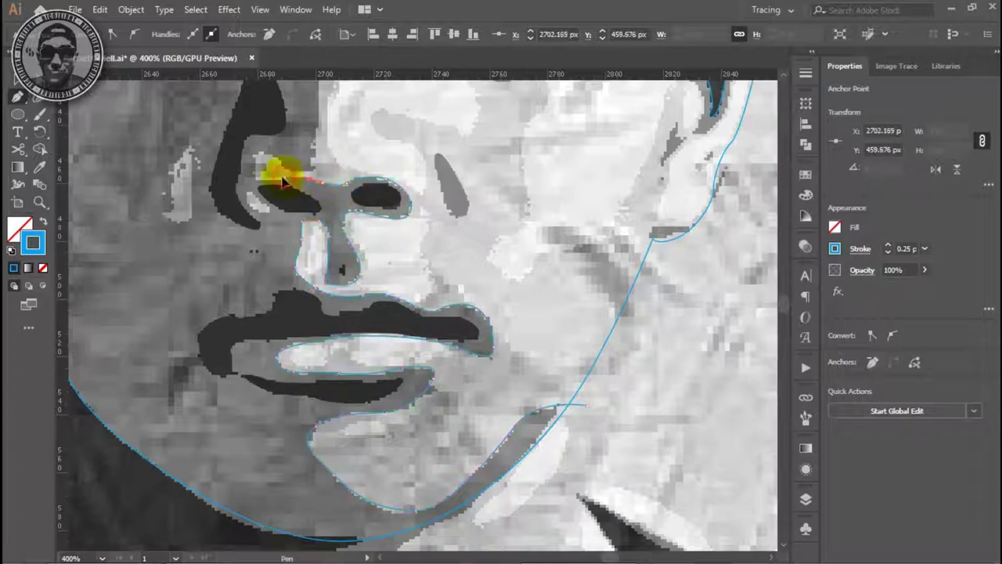
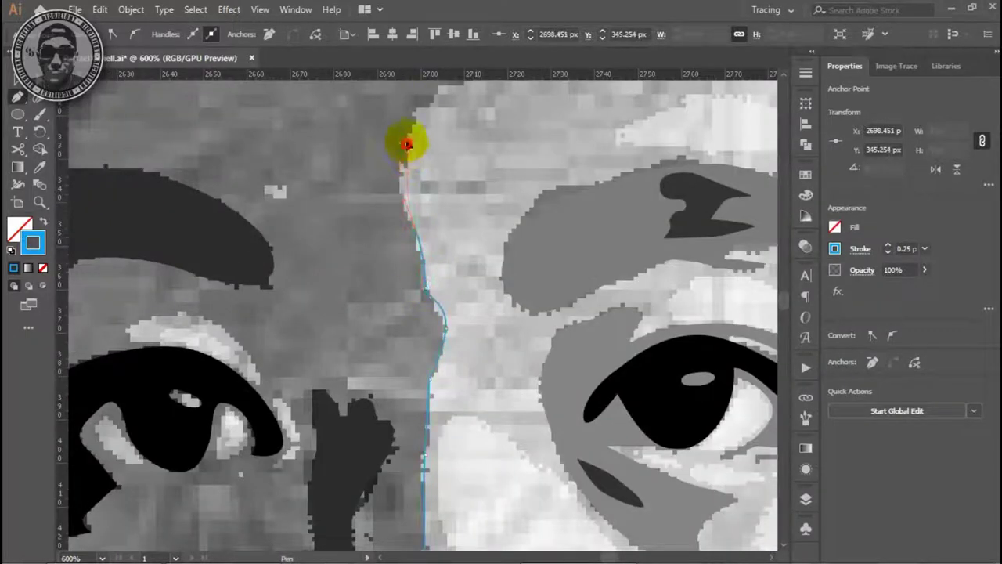
# Step: Trace anchors along the face's hairline edge up to the hair spike's base
pyautogui.scroll(5, 392, 352)
pyautogui.click(377, 294)
pyautogui.click(425, 274)
pyautogui.click(495, 241)
pyautogui.click(494, 221)
pyautogui.click(516, 193)
pyautogui.click(530, 179)
pyautogui.click(612, 170)
pyautogui.scroll(3, 517, 304)
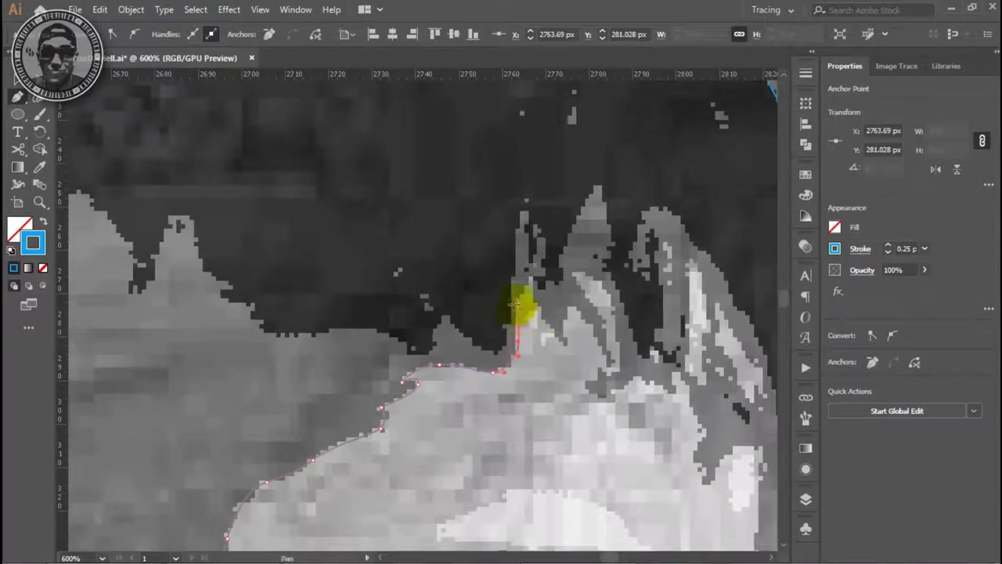
# Step: Curve the outline down the hair spikes and around the ear to its bottom
pyautogui.moveTo(568, 347); pyautogui.dragTo(596, 343)
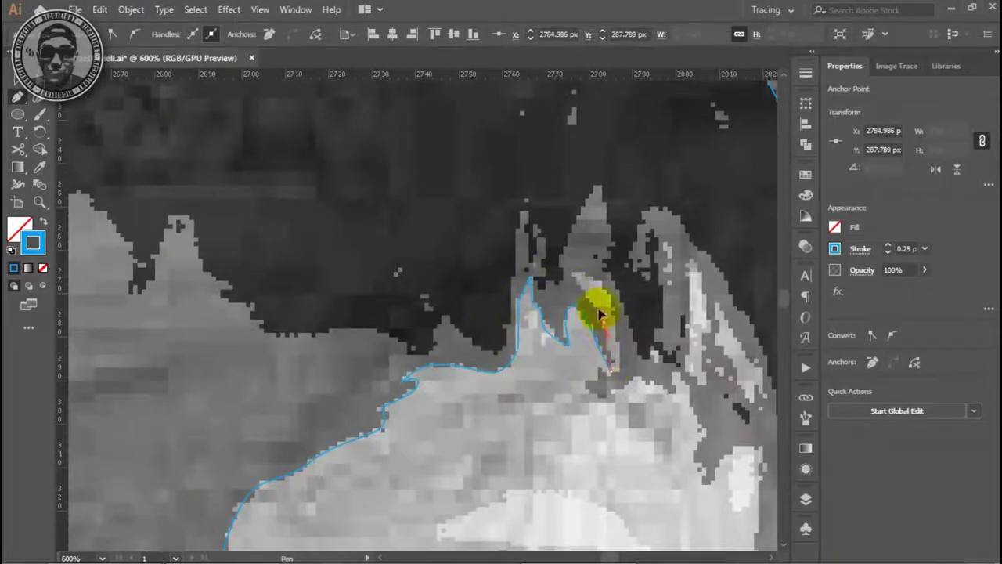
pyautogui.moveTo(611, 376); pyautogui.dragTo(613, 391)
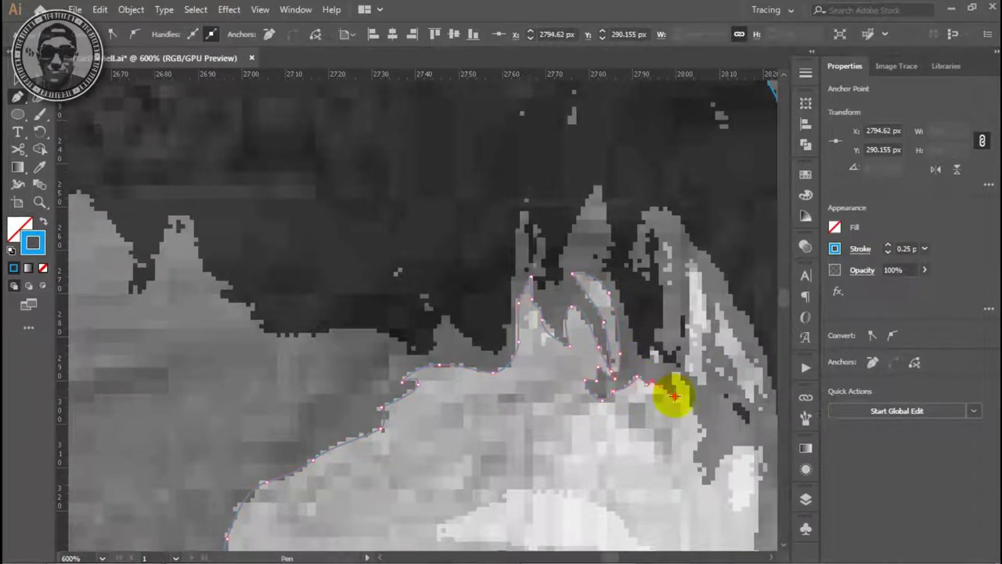
pyautogui.moveTo(697, 481)
pyautogui.mouseDown()
pyautogui.moveTo(719, 474)
pyautogui.moveTo(631, 292)
pyautogui.mouseUp()
pyautogui.moveTo(662, 382)
pyautogui.mouseDown()
pyautogui.moveTo(697, 427)
pyautogui.moveTo(674, 396)
pyautogui.mouseUp()
pyautogui.moveTo(663, 462)
pyautogui.mouseDown()
pyautogui.moveTo(477, 290)
pyautogui.moveTo(467, 381)
pyautogui.mouseUp()
pyautogui.moveTo(466, 462); pyautogui.dragTo(493, 397)
pyautogui.scroll(-3, 403, 224)
# Step: Bring the jawline into view and place an anchor at the chin edge
pyautogui.click(552, 175)
pyautogui.scroll(3, 217, 130)
pyautogui.moveTo(217, 130); pyautogui.dragTo(404, 259)
pyautogui.scroll(-3, 415, 368)
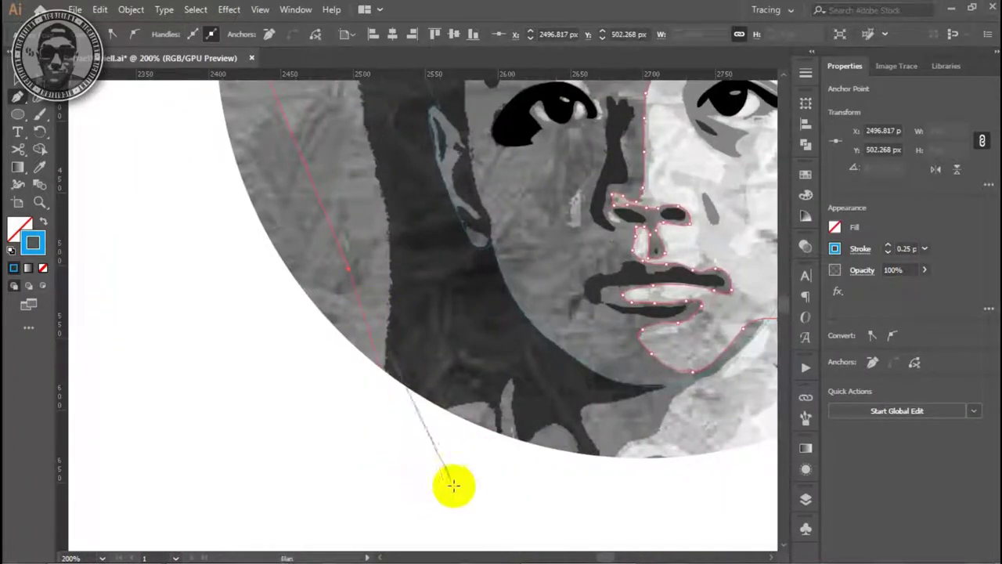
pyautogui.click(430, 476)
pyautogui.scroll(2, 470, 415)
pyautogui.scroll(2, 439, 376)
# Step: Trace the jawline up from the chin and finish at the chin's curve
pyautogui.click(426, 404)
pyautogui.click(460, 371)
pyautogui.click(510, 332)
pyautogui.click(527, 310)
pyautogui.click(551, 287)
pyautogui.click(596, 266)
pyautogui.scroll(2, 607, 245)
pyautogui.click(386, 348)
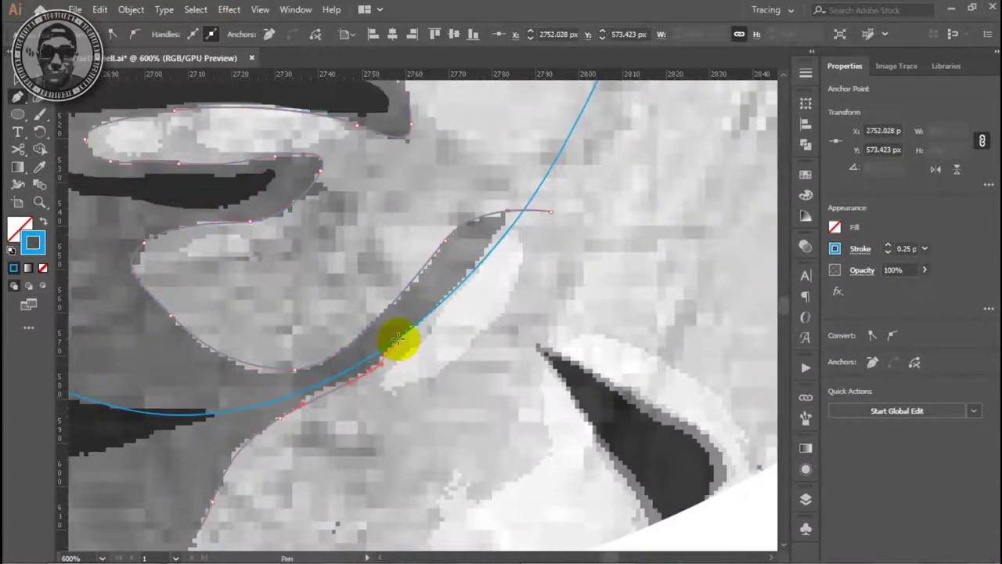
pyautogui.scroll(-2, 396, 325)
pyautogui.scroll(-2, 459, 362)
pyautogui.scroll(3, 514, 216)
pyautogui.scroll(-1, 394, 297)
pyautogui.scroll(-3, 394, 297)
pyautogui.scroll(2, 583, 413)
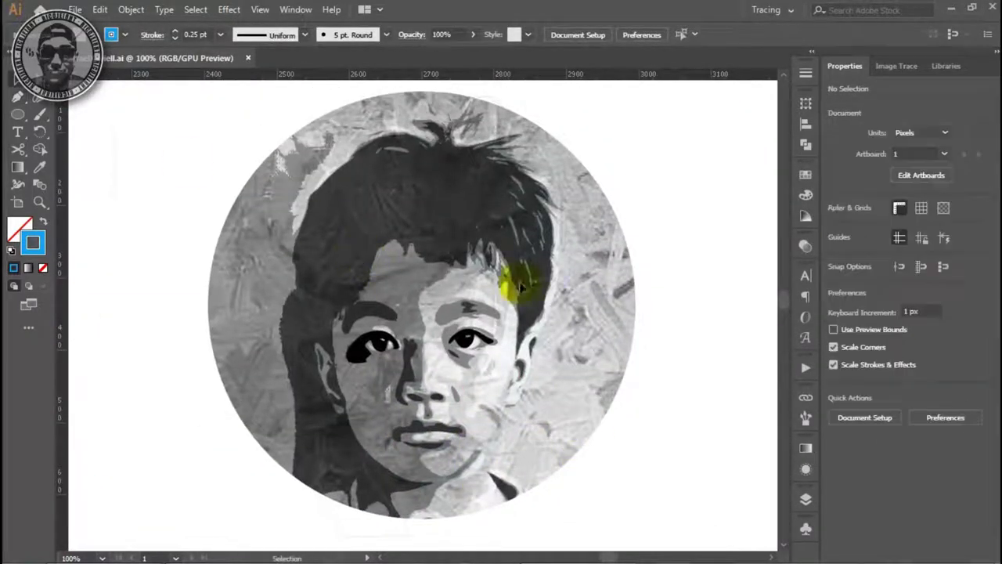
# Step: Select the traced face outline shapes and combine them into one shape
pyautogui.click(374, 271)
pyautogui.click(523, 368)
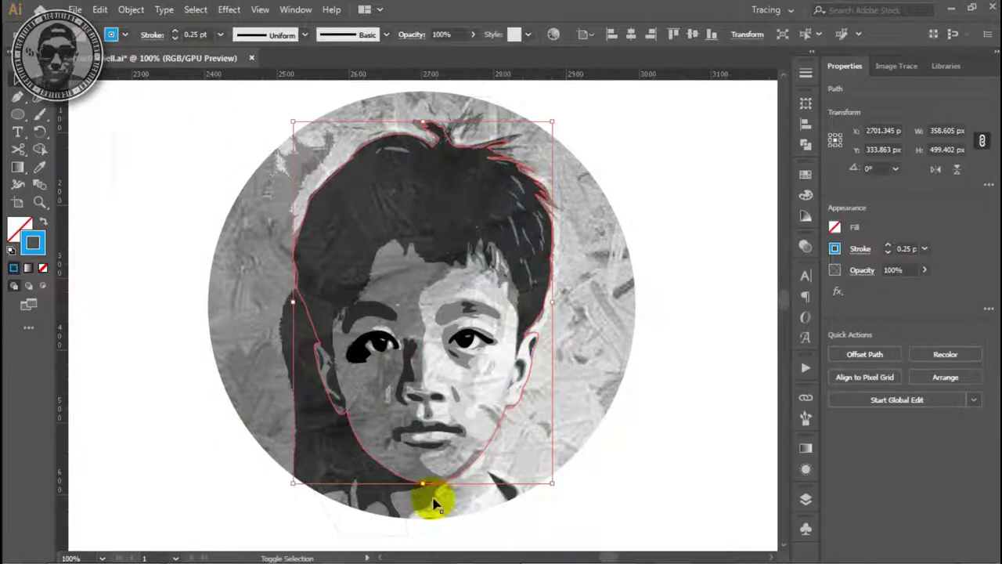
pyautogui.click(805, 143)
pyautogui.click(678, 139)
pyautogui.click(621, 313)
# Step: Zoom to the left eye and outline the eyelid highlight as a closed shape
pyautogui.press('z')
pyautogui.click(413, 283)
pyautogui.moveTo(362, 203); pyautogui.dragTo(459, 201)
pyautogui.press('p')
pyautogui.click(357, 201)
pyautogui.moveTo(489, 259); pyautogui.dragTo(483, 280)
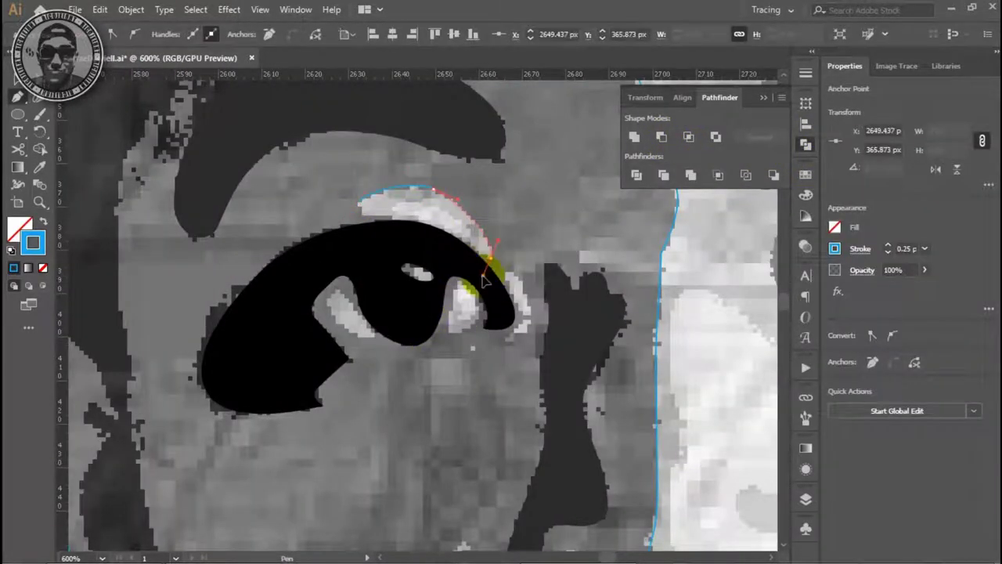
pyautogui.click(359, 192)
# Step: Outline the small highlights right of, inside, and left of the eye
pyautogui.moveTo(510, 269); pyautogui.dragTo(523, 317)
pyautogui.click(509, 269)
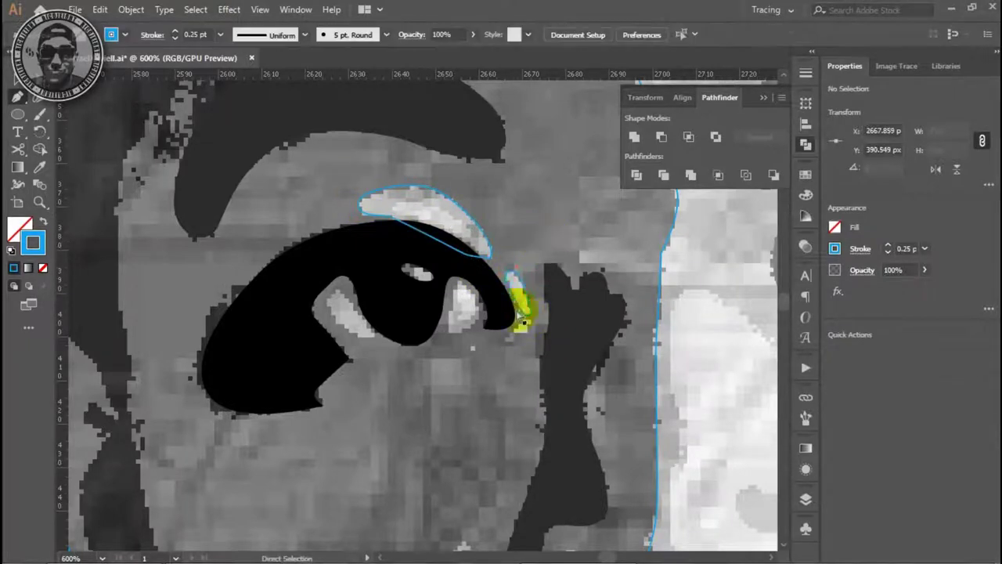
pyautogui.scroll(1, 514, 290)
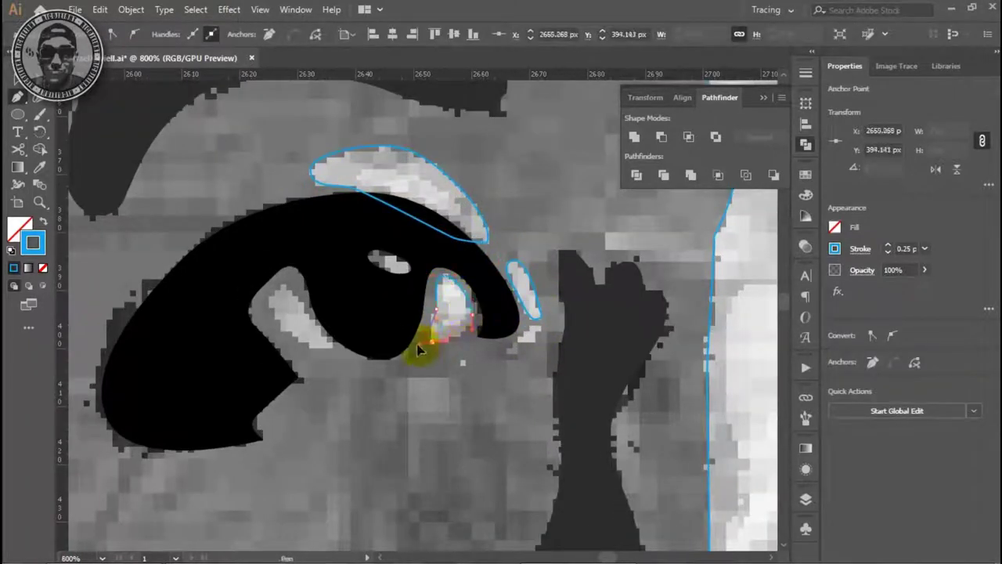
pyautogui.click(423, 346)
pyautogui.click(295, 336)
pyautogui.click(272, 310)
pyautogui.click(279, 290)
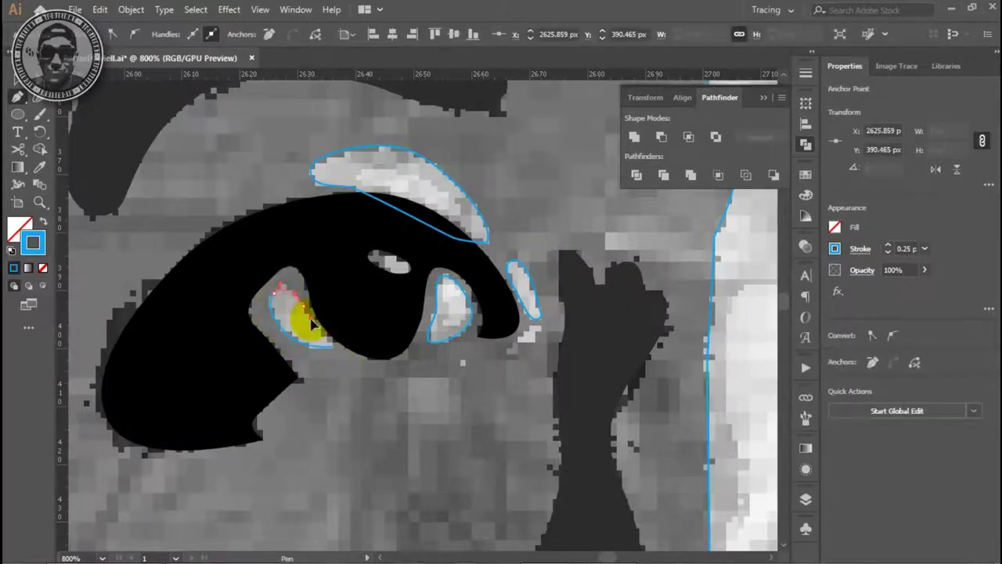
pyautogui.click(331, 345)
pyautogui.scroll(1, 486, 278)
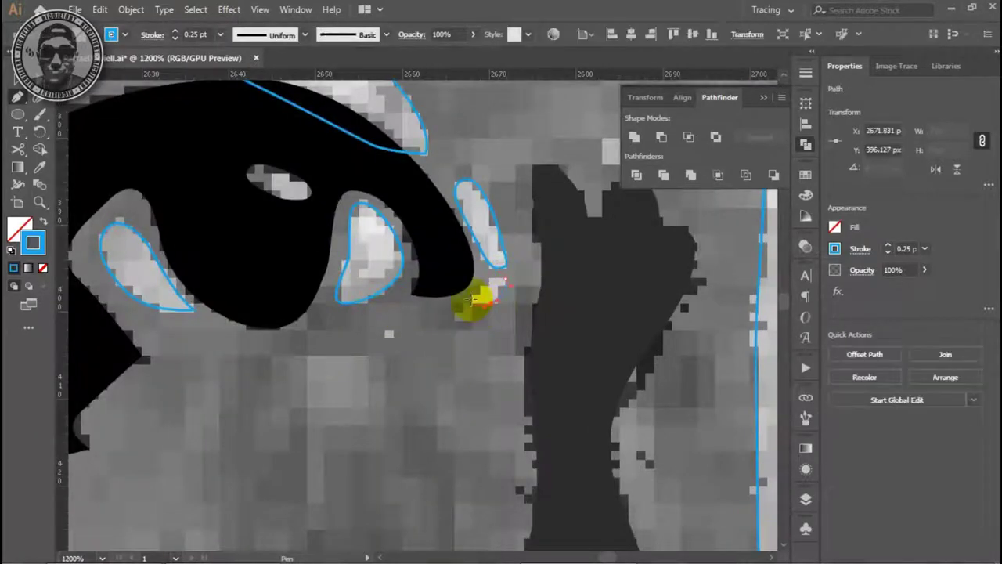
pyautogui.click(498, 282)
pyautogui.scroll(-2, 378, 301)
# Step: Join the selected eye highlights into a compound path with Ctrl+8
pyautogui.keyDown('shift'); pyautogui.click(358, 351); pyautogui.keyUp('shift')
pyautogui.keyDown('shift'); pyautogui.click(465, 231); pyautogui.keyUp('shift')
pyautogui.hotkey('ctrl', '8')
pyautogui.hotkey('ctrl', '-')
pyautogui.hotkey('ctrl', '-')
pyautogui.hotkey('ctrl', '-')
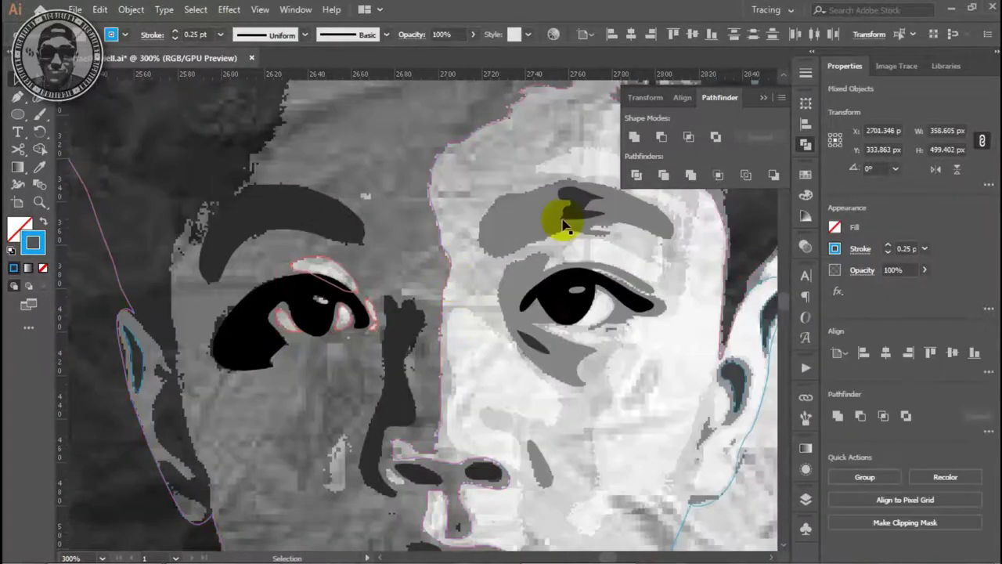
pyautogui.hotkey('ctrl', '-')
# Step: Deselect and zoom in on the light hair strand above the forehead
pyautogui.hotkey('ctrl', 'shift', 'a')
pyautogui.press('z')
pyautogui.click(481, 346)
pyautogui.click(481, 347)
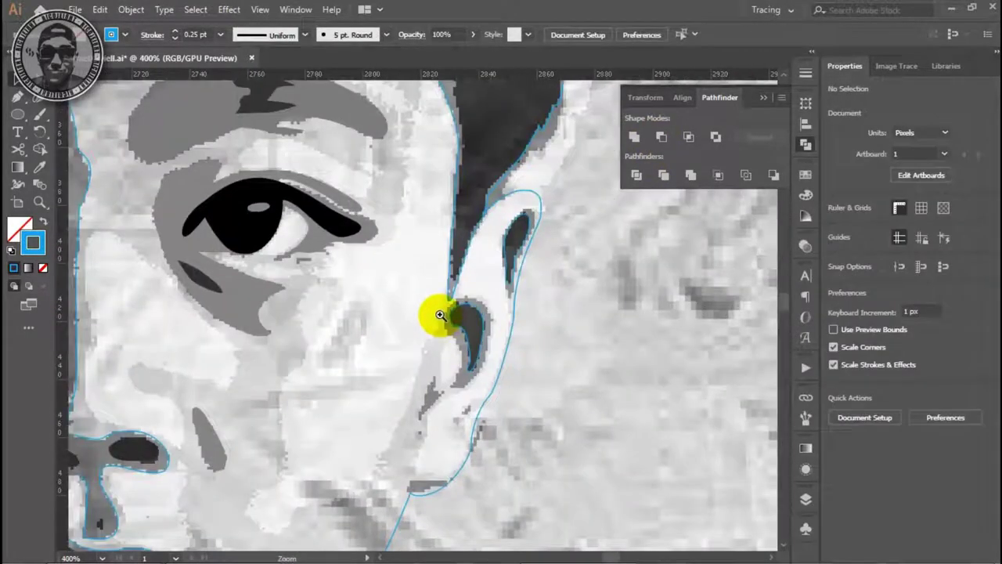
pyautogui.keyDown('alt'); pyautogui.click(384, 240); pyautogui.keyUp('alt')
pyautogui.click(433, 290)
pyautogui.hotkey('ctrl', '+')
pyautogui.press('p')
pyautogui.click(425, 239)
# Step: Trace the light hair strand as a closed outline
pyautogui.click(443, 271)
pyautogui.click(467, 302)
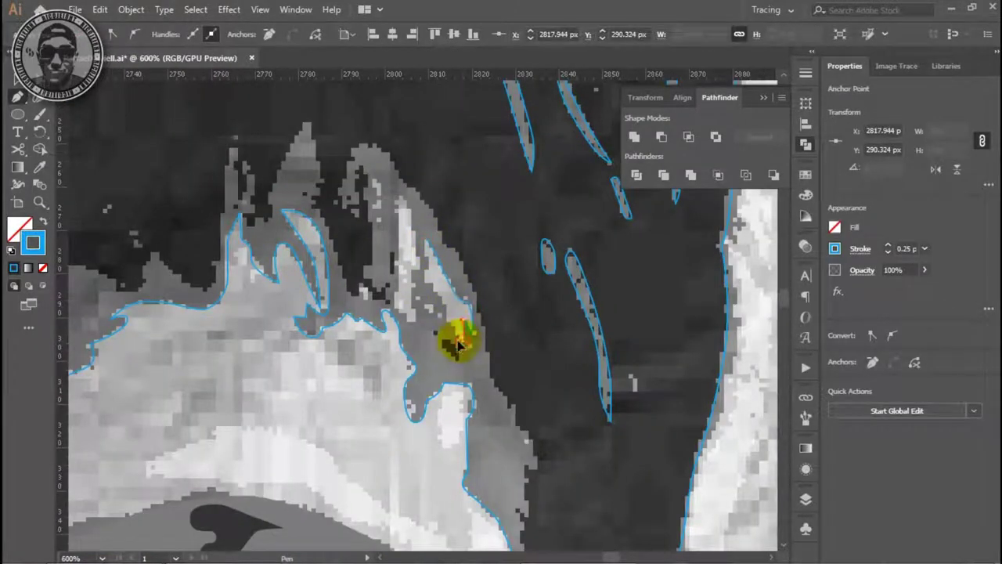
pyautogui.click(401, 196)
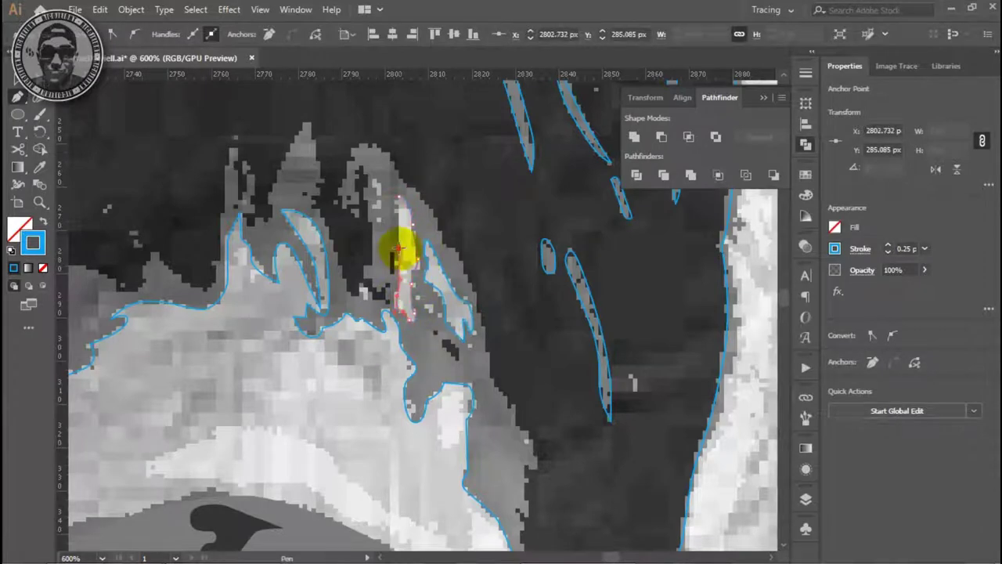
pyautogui.click(424, 212)
# Step: Combine the strand with the neighbouring strand and large hair shape via Pathfinder
pyautogui.keyDown('ctrl'); pyautogui.click(443, 274); pyautogui.keyUp('ctrl')
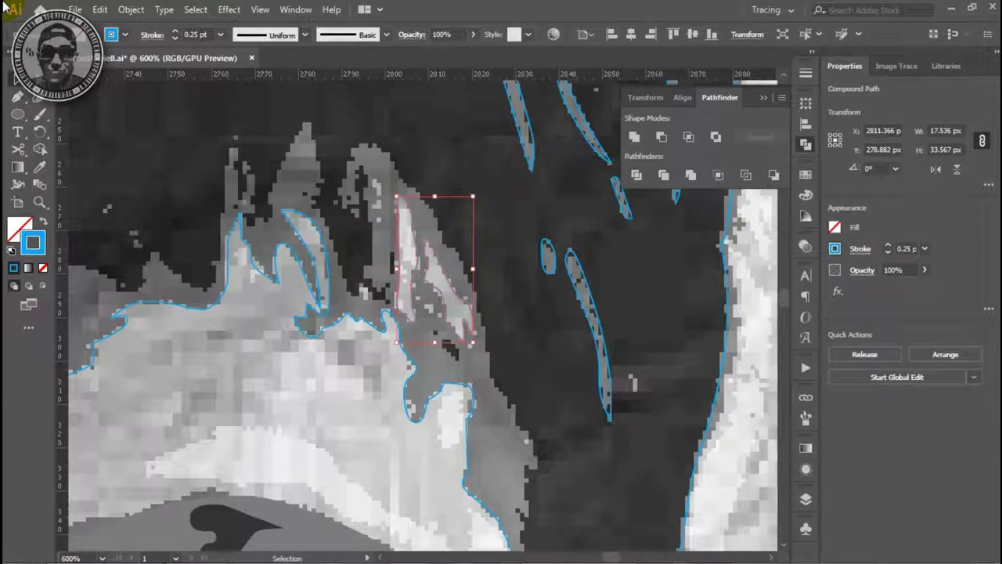
pyautogui.keyDown('shift'); pyautogui.click(420, 266); pyautogui.keyUp('shift')
pyautogui.click(663, 175)
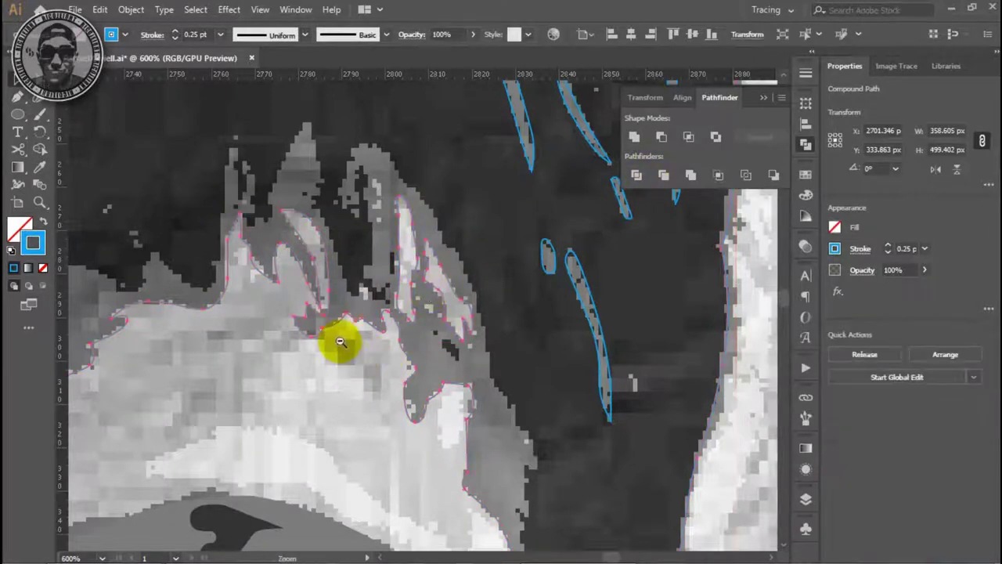
pyautogui.keyDown('alt'); pyautogui.click(337, 338); pyautogui.keyUp('alt')
pyautogui.keyDown('alt'); pyautogui.click(407, 362); pyautogui.keyUp('alt')
pyautogui.scroll(-2, 407, 362)
pyautogui.hscroll(3, 462, 313)
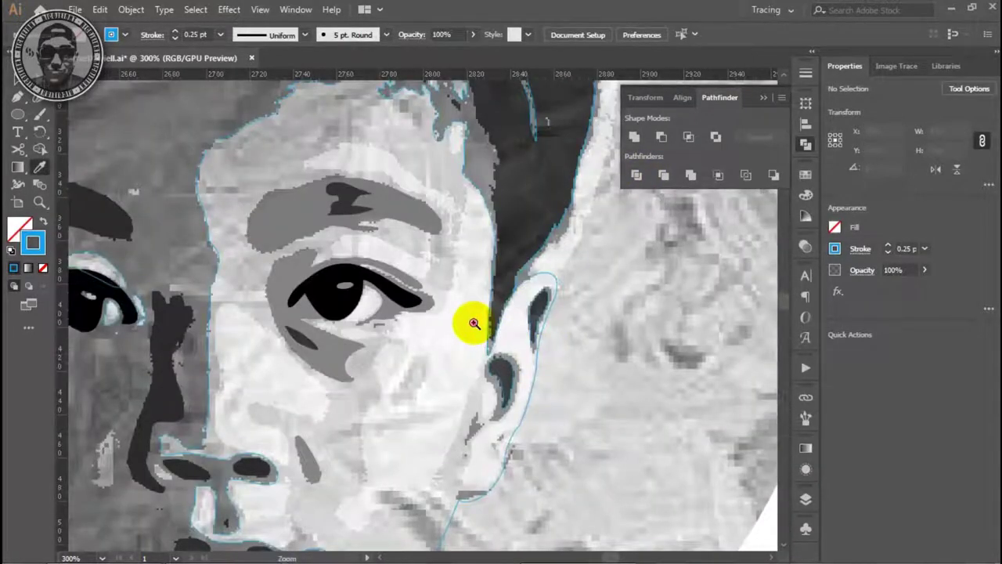
# Step: Inspect the hair outline path with Direct Selection, then clear the selection
pyautogui.scroll(3, 470, 325)
pyautogui.scroll(1, 478, 281)
pyautogui.press('a')
pyautogui.click(491, 228)
pyautogui.scroll(-3, 324, 222)
pyautogui.scroll(-2, 627, 383)
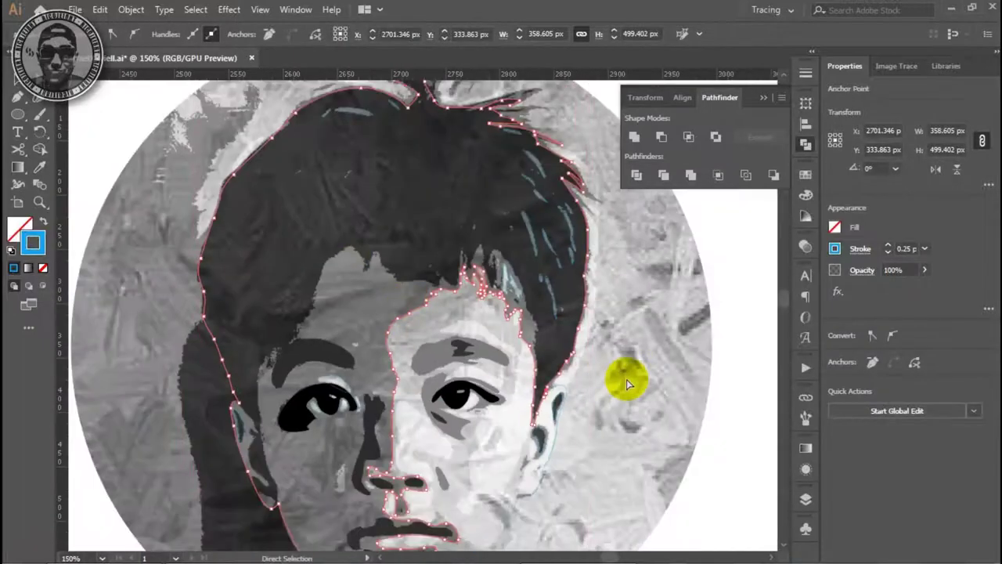
pyautogui.hotkey('ctrl', 'shift', 'a')
pyautogui.scroll(-2, 399, 303)
pyautogui.scroll(4, 398, 303)
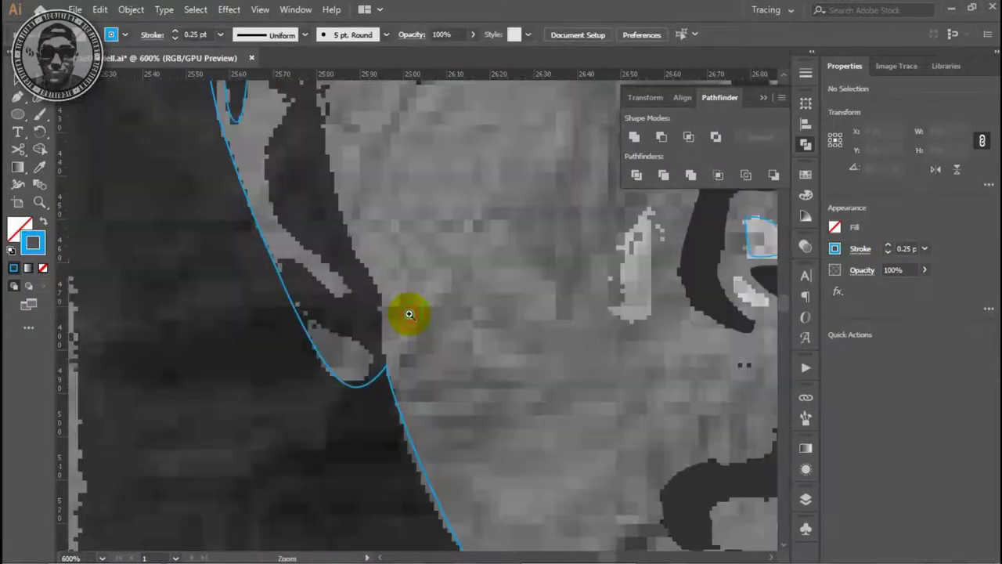
pyautogui.press('p')
# Step: Continue the path from the curve's end up along the cheek edge
pyautogui.click(386, 367)
pyautogui.click(380, 286)
pyautogui.click(331, 175)
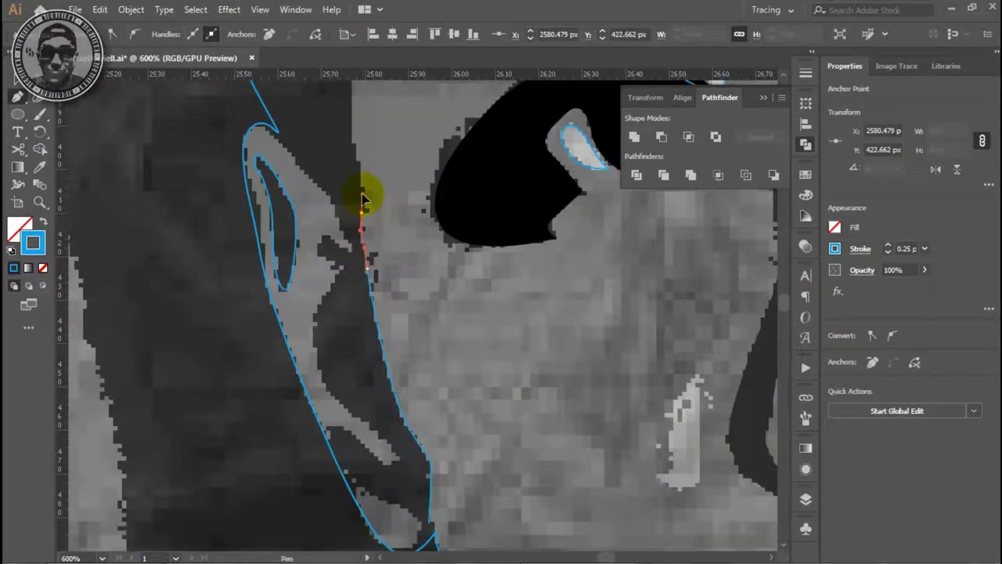
pyautogui.scroll(3, 362, 202)
pyautogui.scroll(3, 358, 212)
pyautogui.click(353, 342)
pyautogui.click(386, 296)
pyautogui.hotkey('ctrl', '-')
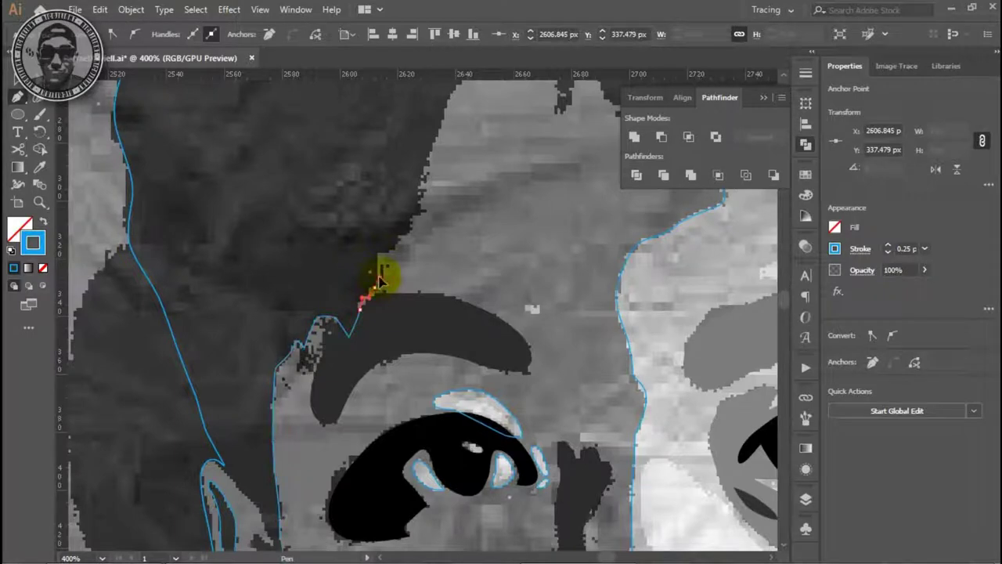
pyautogui.scroll(3, 410, 227)
# Step: Extend the outline up to the hairline and over the second hair peak
pyautogui.click(396, 297)
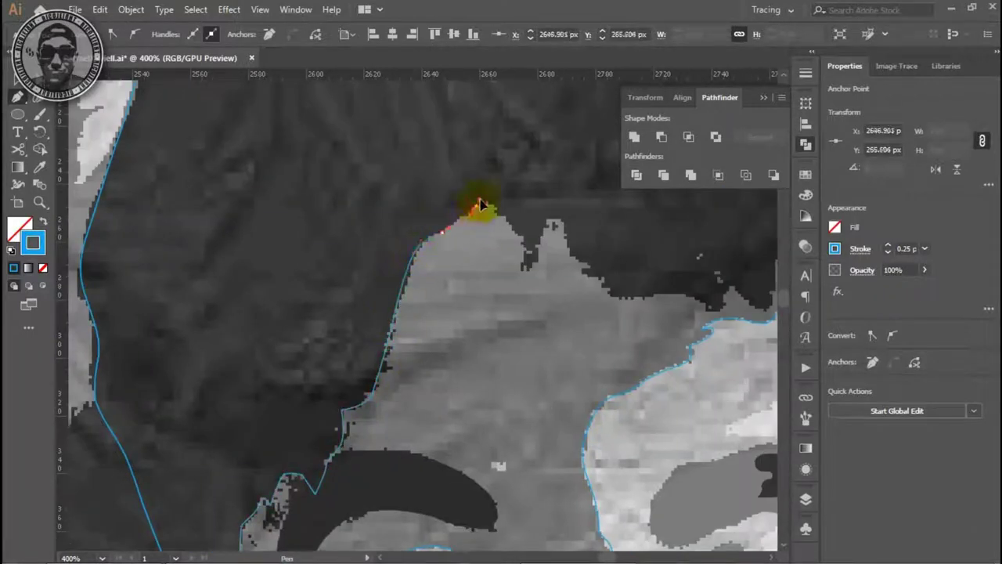
pyautogui.click(555, 223)
pyautogui.click(581, 270)
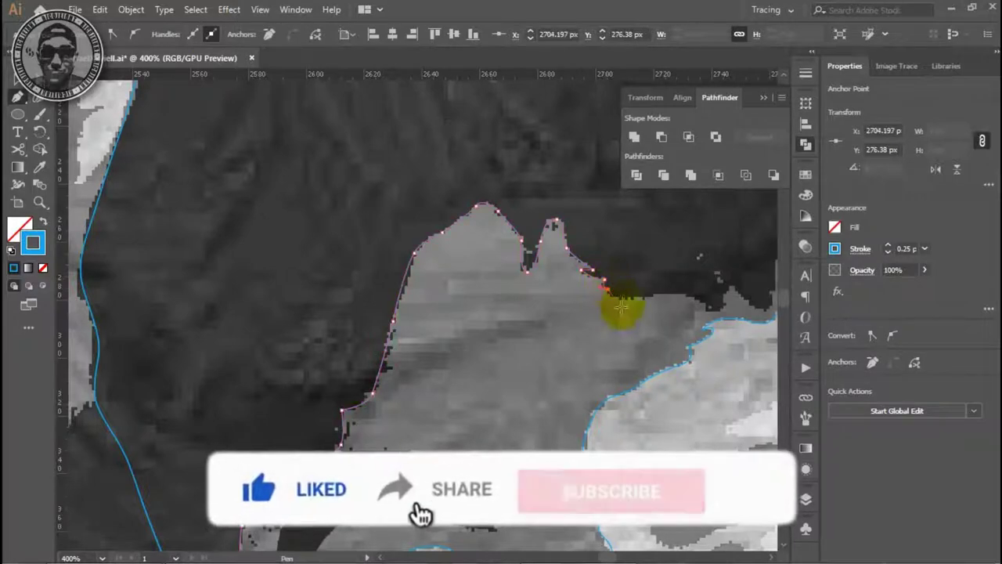
pyautogui.click(684, 292)
pyautogui.moveTo(660, 320); pyautogui.dragTo(435, 330)
# Step: Trace the hairline edge across the remaining peaks and valleys
pyautogui.click(481, 316)
pyautogui.click(506, 298)
pyautogui.click(531, 317)
pyautogui.click(548, 299)
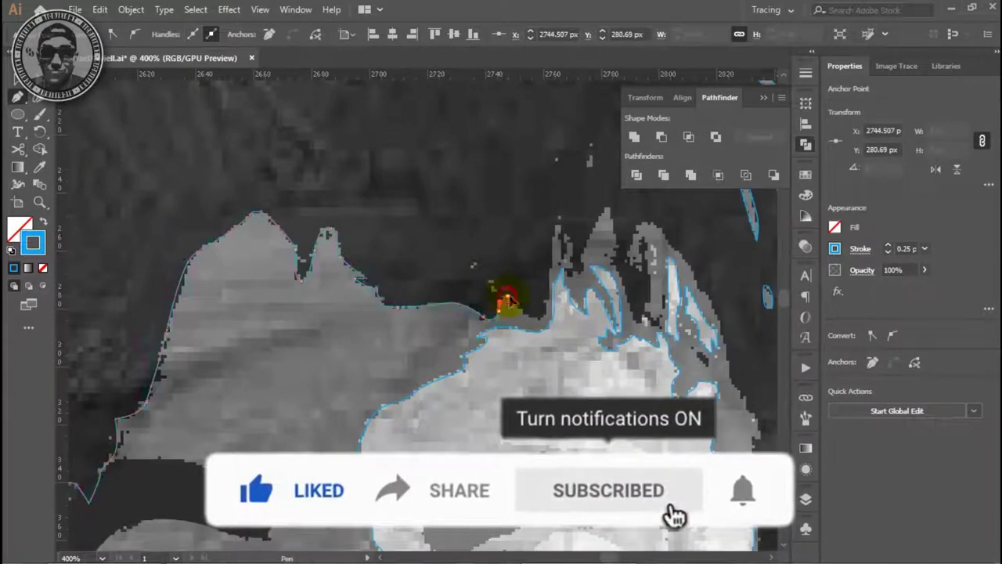
pyautogui.click(559, 223)
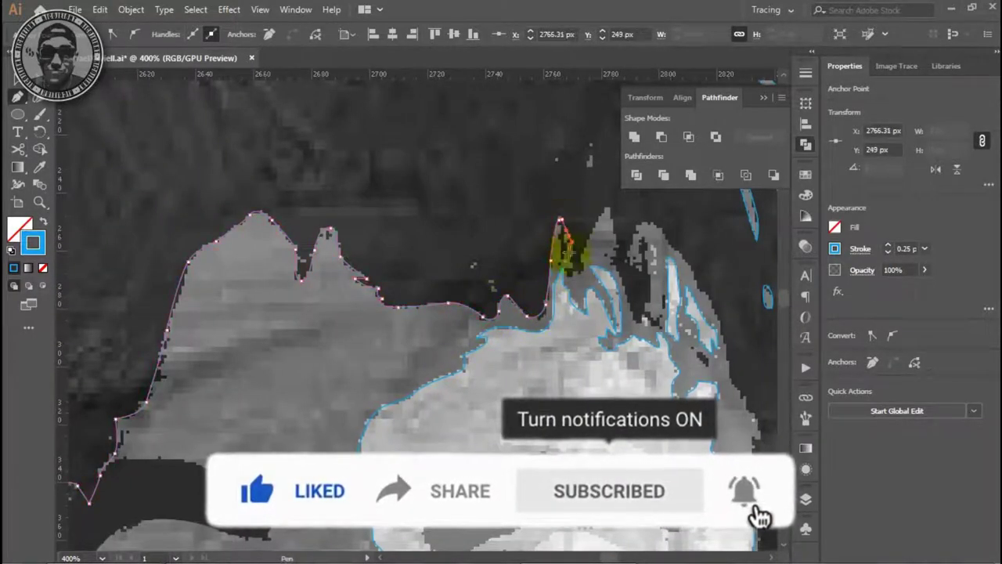
pyautogui.click(583, 282)
pyautogui.click(611, 208)
pyautogui.click(618, 257)
pyautogui.hotkey('ctrl', '+')
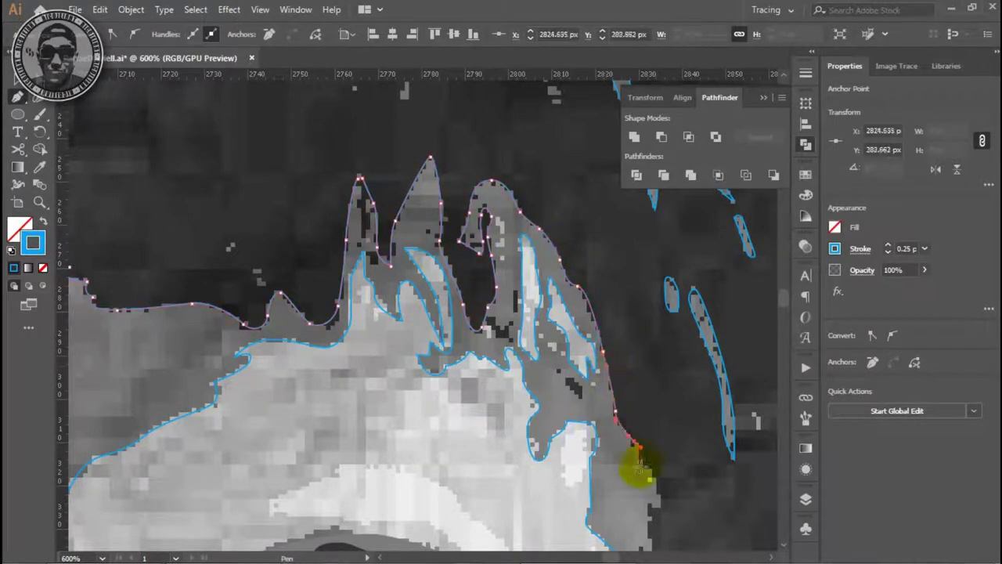
# Step: Pan and zoom to bring the ear and eye area into view
pyautogui.moveTo(649, 509); pyautogui.dragTo(510, 250)
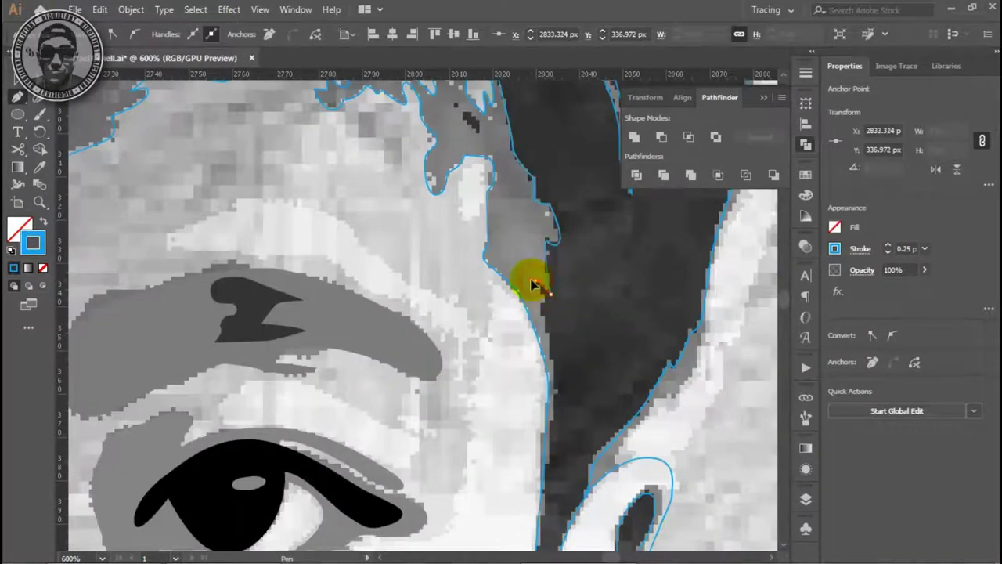
pyautogui.moveTo(547, 439); pyautogui.dragTo(537, 325)
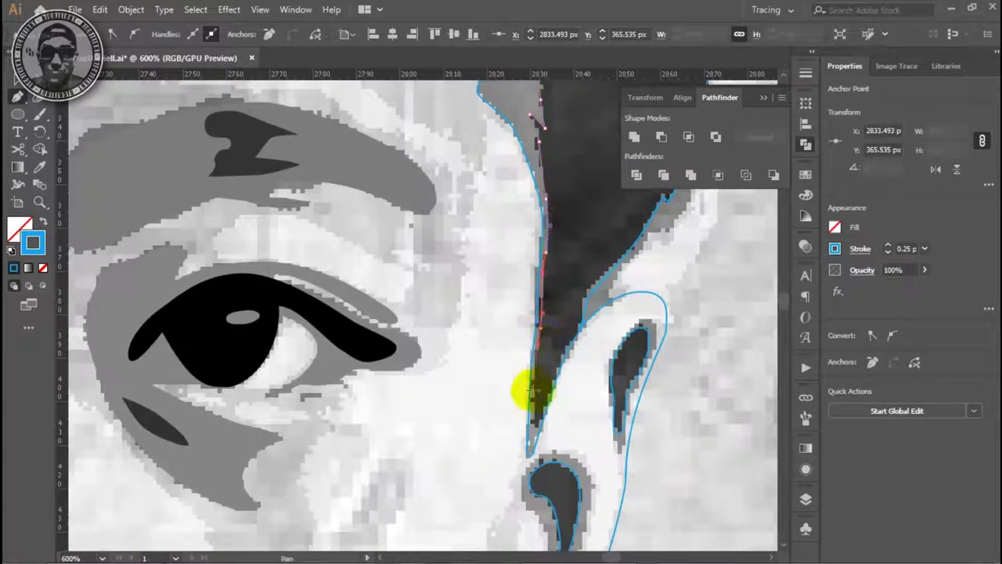
pyautogui.hotkey('ctrl', '-')
pyautogui.hotkey('ctrl', '-')
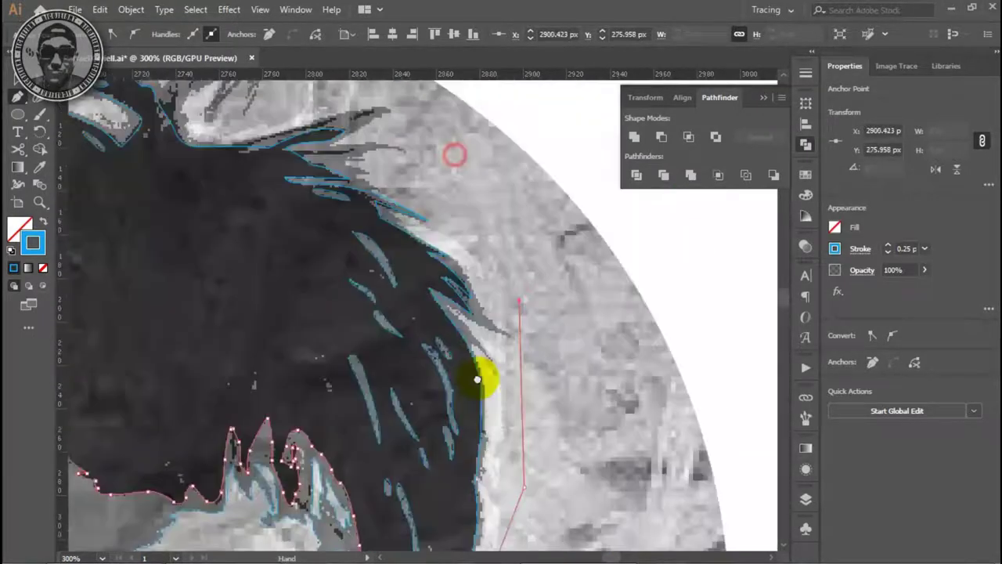
pyautogui.scroll(10, 416, 190)
pyautogui.moveTo(416, 191); pyautogui.dragTo(448, 366)
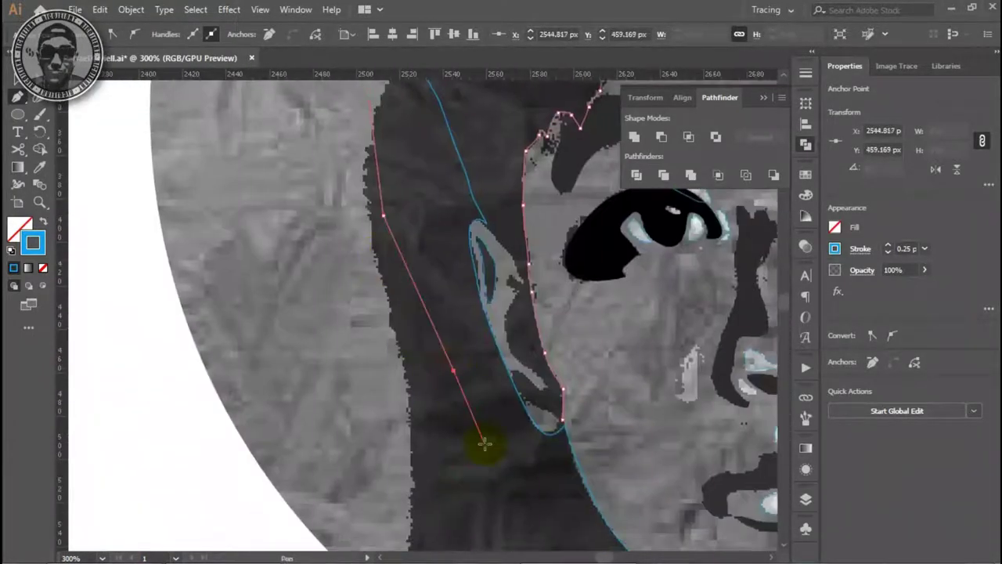
pyautogui.moveTo(527, 456); pyautogui.dragTo(412, 438)
pyautogui.scroll(1, 396, 473)
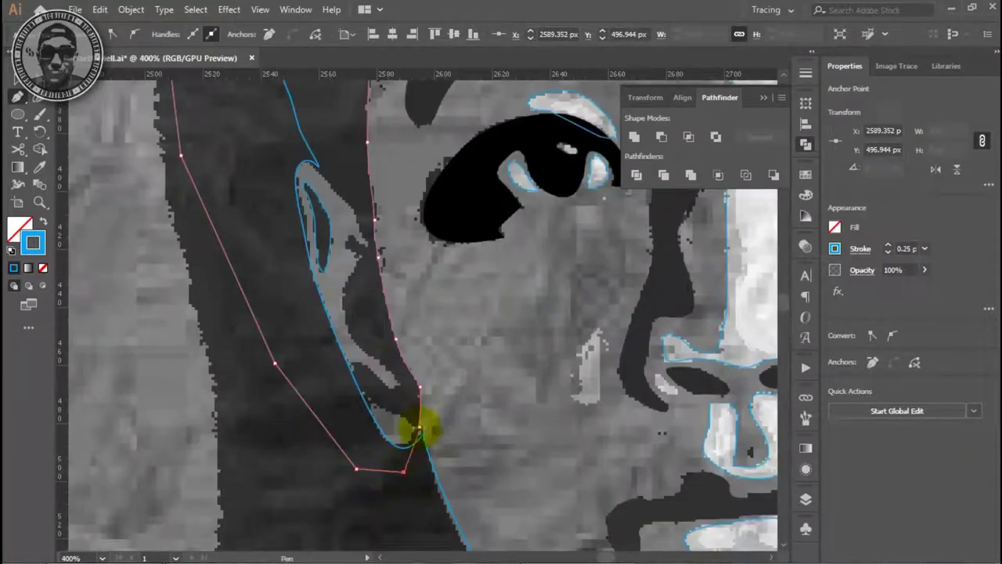
# Step: Close the side-hair path beside the ear and trace the ear's inner shadow
pyautogui.keyDown('ctrl'); pyautogui.click(423, 513); pyautogui.keyUp('ctrl')
pyautogui.click(300, 154)
pyautogui.click(337, 192)
pyautogui.click(355, 212)
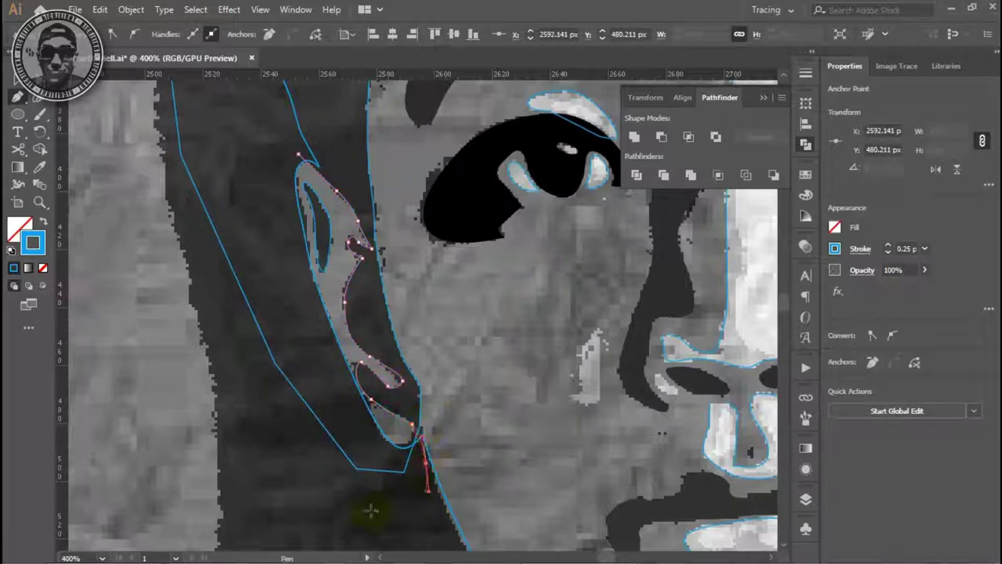
pyautogui.hotkey('ctrl', '1')
pyautogui.keyDown('ctrl'); pyautogui.click(224, 309); pyautogui.keyUp('ctrl')
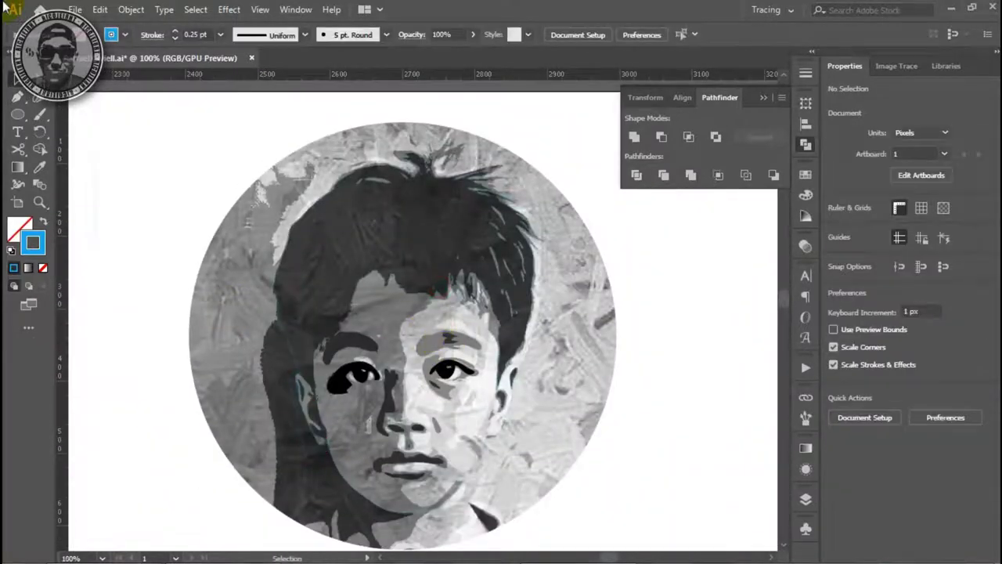
# Step: Select the hair outline and light hair-strand shapes, checking the traced ear outline up close
pyautogui.moveTo(581, 339); pyautogui.dragTo(263, 365)
pyautogui.click(662, 136)
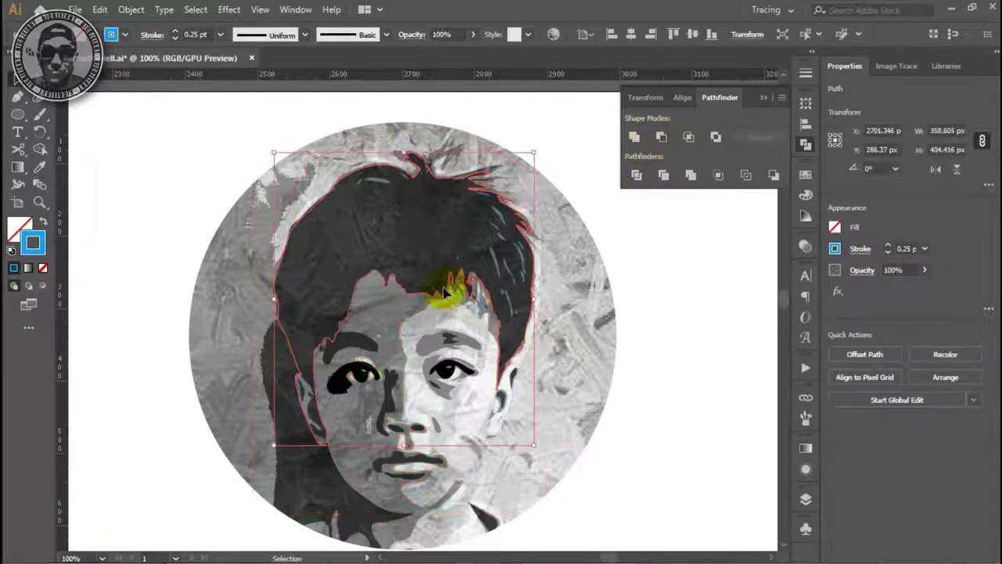
pyautogui.moveTo(274, 413); pyautogui.dragTo(331, 347)
pyautogui.keyDown('ctrl'); pyautogui.click(345, 344); pyautogui.keyUp('ctrl')
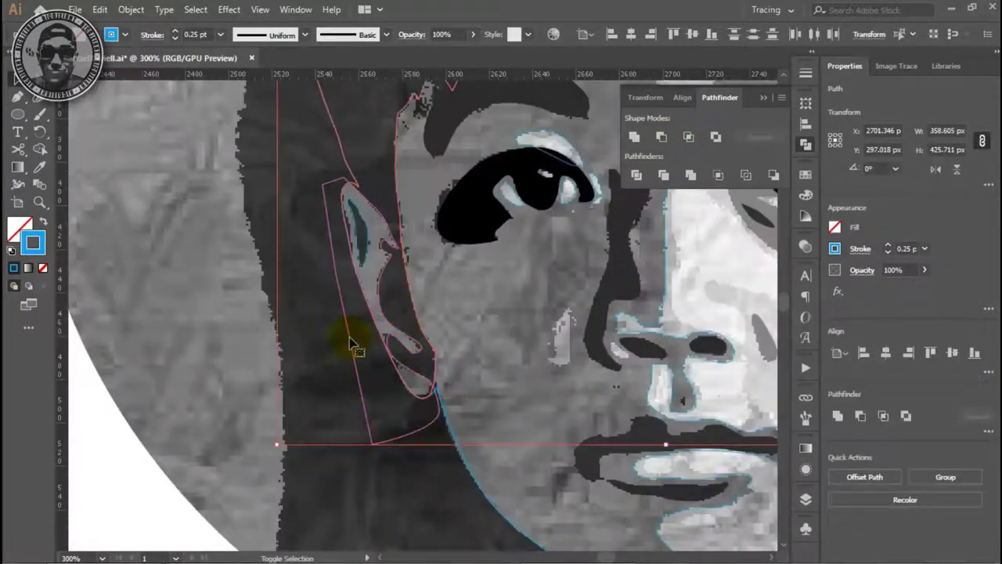
pyautogui.hotkey('ctrl', '-')
pyautogui.hotkey('ctrl', '-')
pyautogui.keyDown('ctrl'); pyautogui.click(369, 224); pyautogui.keyUp('ctrl')
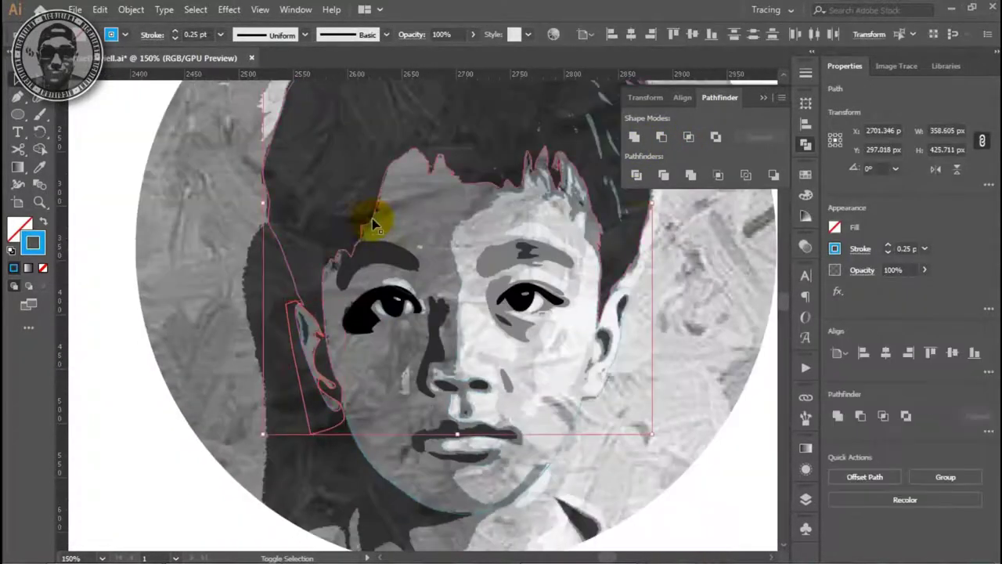
pyautogui.keyDown('ctrl'); pyautogui.click(420, 303); pyautogui.keyUp('ctrl')
pyautogui.scroll(1, 470, 258)
pyautogui.click(475, 265)
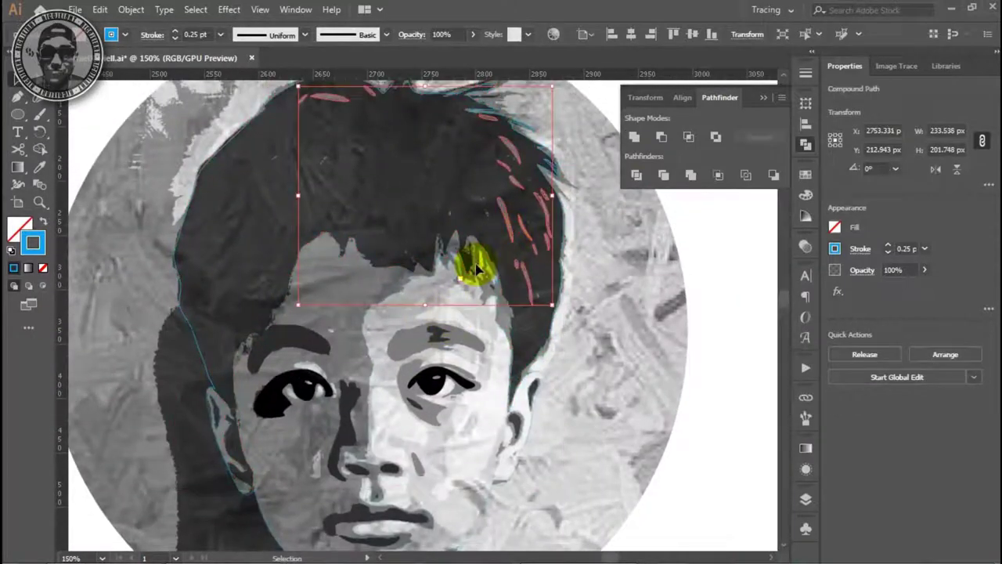
pyautogui.scroll(2, 476, 270)
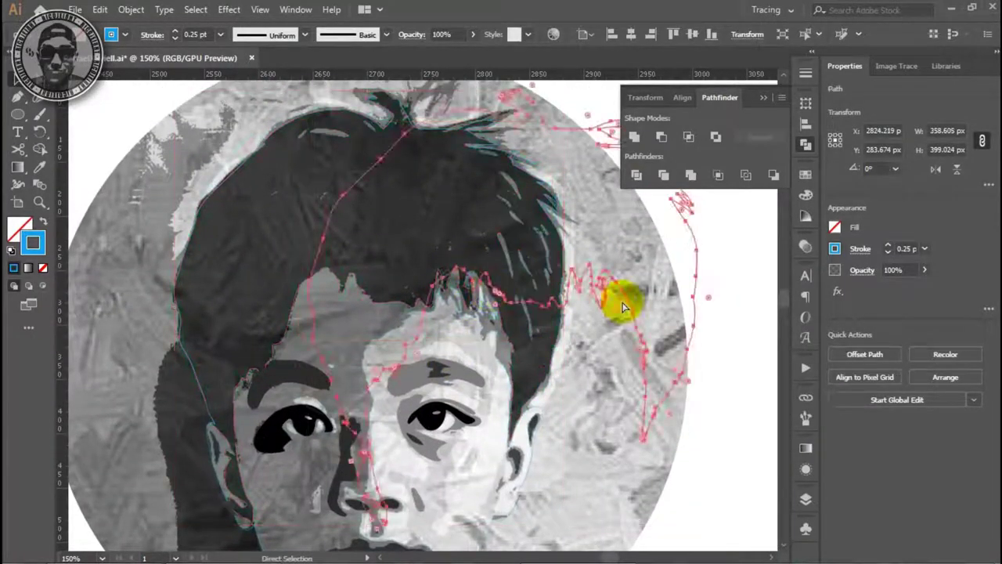
pyautogui.keyDown('shift'); pyautogui.click(609, 201); pyautogui.keyUp('shift')
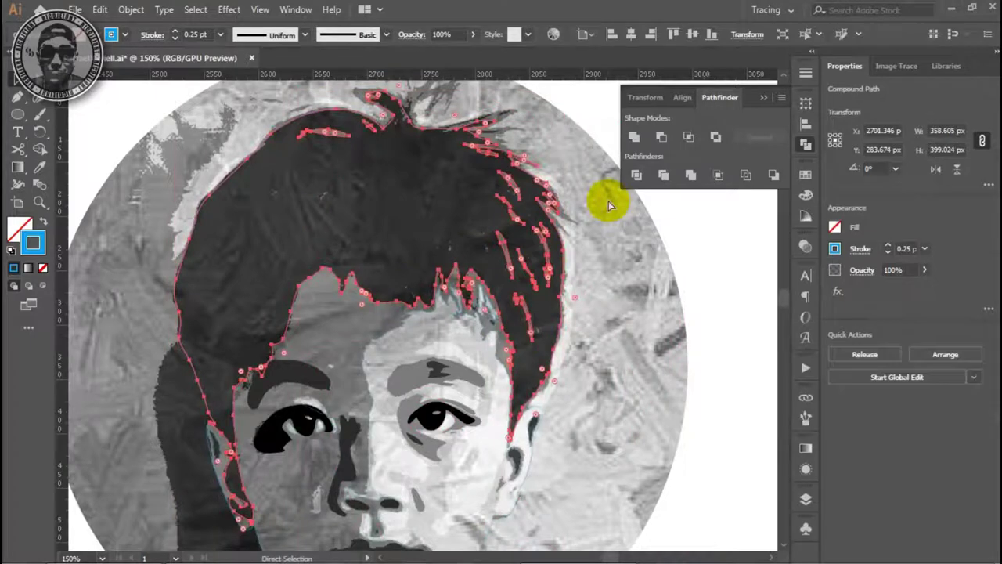
pyautogui.keyDown('shift'); pyautogui.click(522, 268); pyautogui.keyUp('shift')
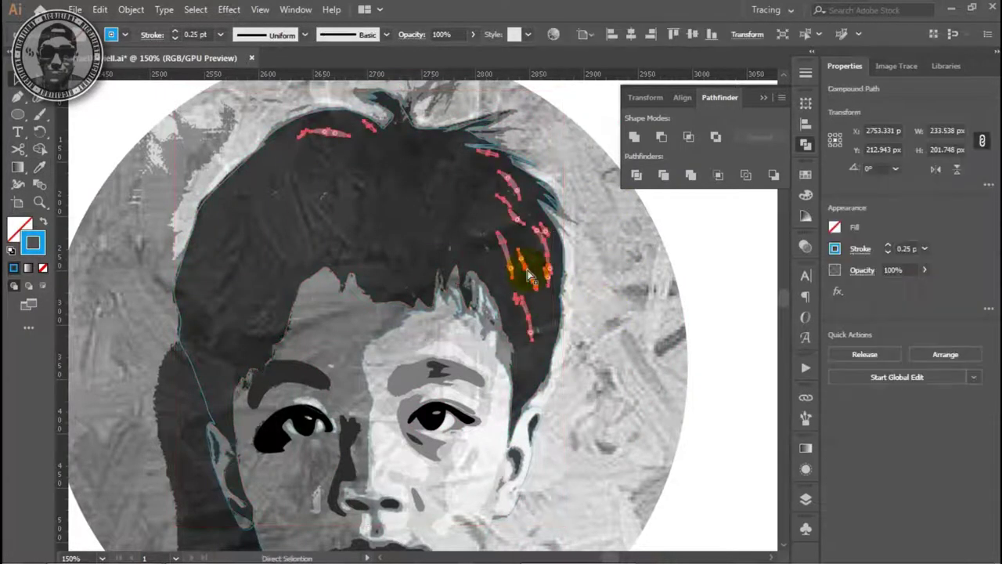
# Step: Select the face and ear outlines to receive a flat mid-grey fill
pyautogui.keyDown('shift'); pyautogui.click(587, 347); pyautogui.keyUp('shift')
pyautogui.keyDown('shift'); pyautogui.click(380, 365); pyautogui.keyUp('shift')
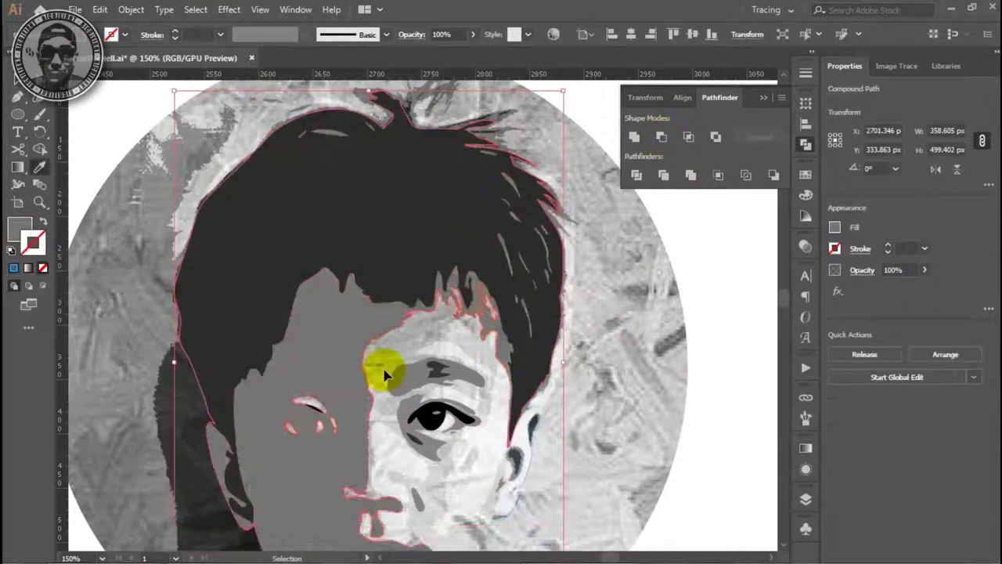
pyautogui.hotkey('ctrl', '-')
pyautogui.click(548, 389)
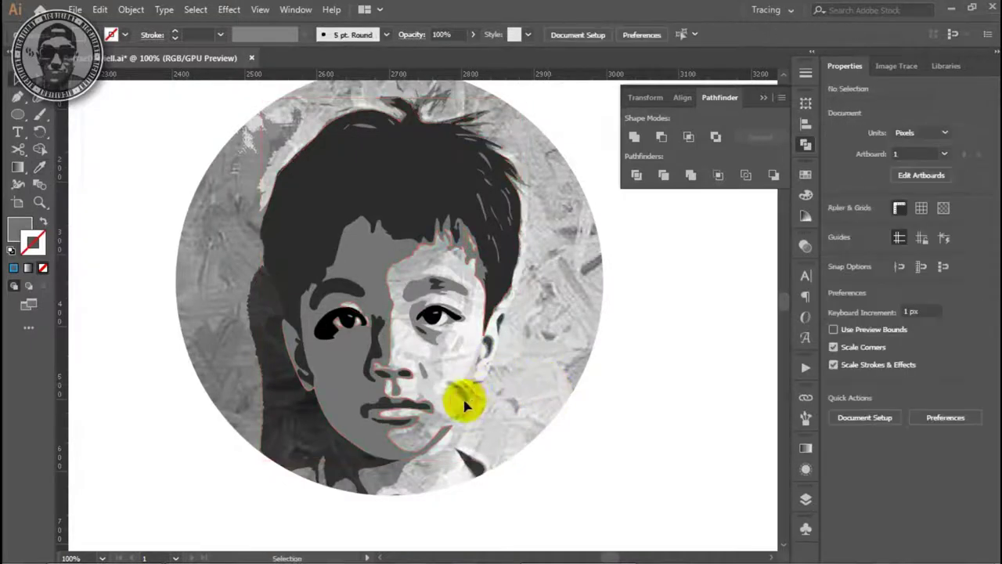
pyautogui.click(455, 388)
pyautogui.scroll(2, 427, 365)
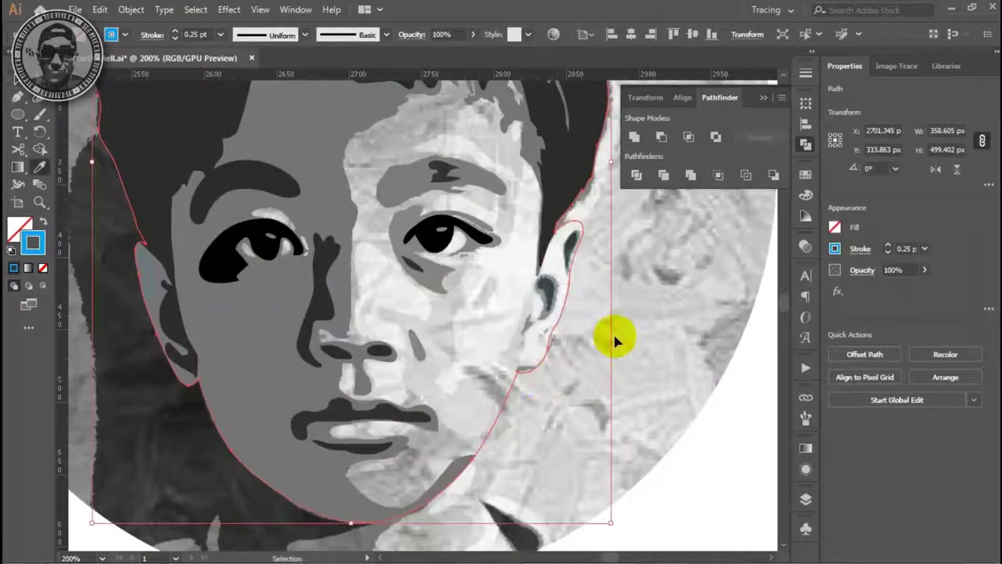
pyautogui.scroll(2, 613, 332)
pyautogui.click(444, 263)
pyautogui.scroll(1, 469, 337)
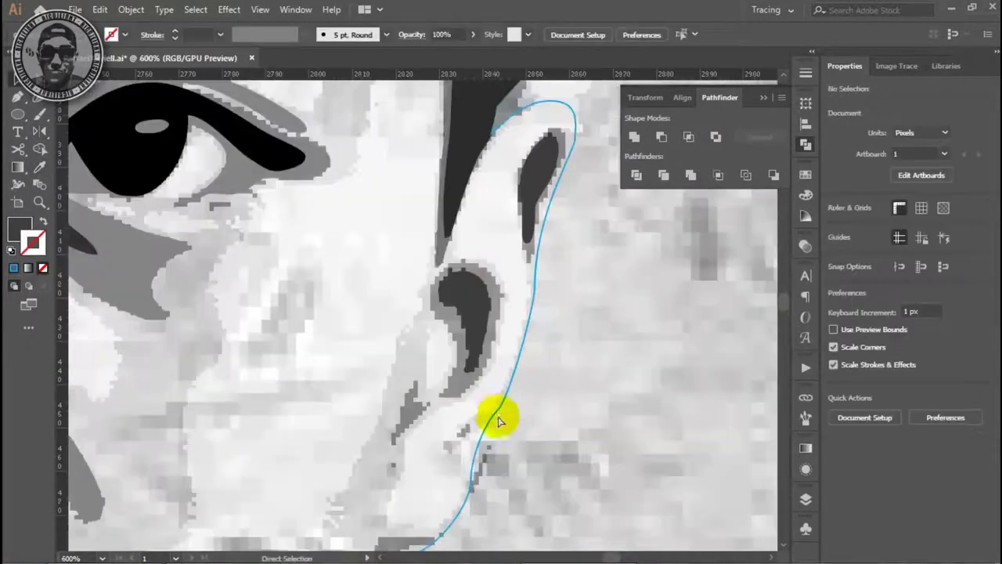
# Step: Trace the inner ear shape with the Pen tool
pyautogui.press('p')
pyautogui.click(454, 362)
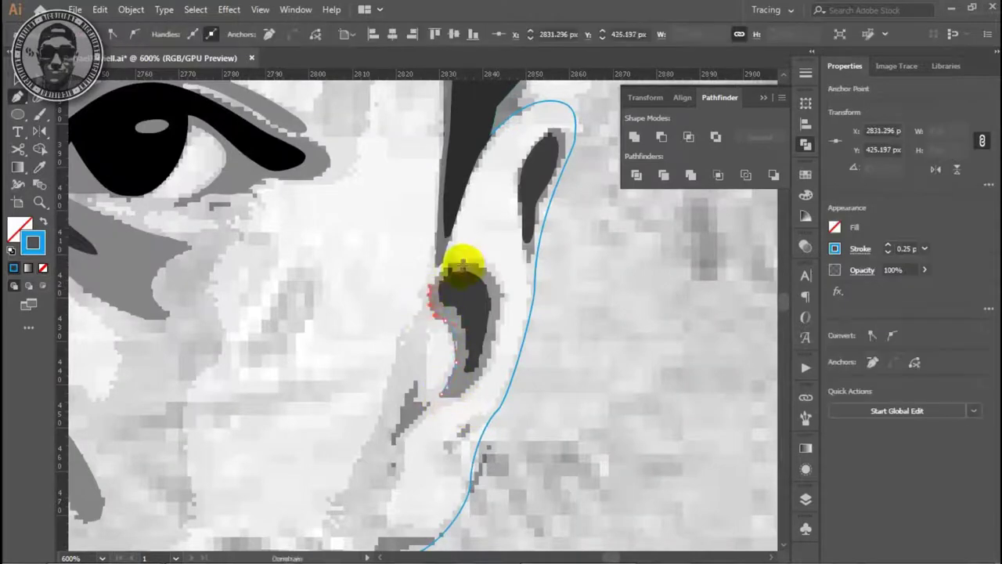
pyautogui.press('v')
pyautogui.scroll(-2, 391, 383)
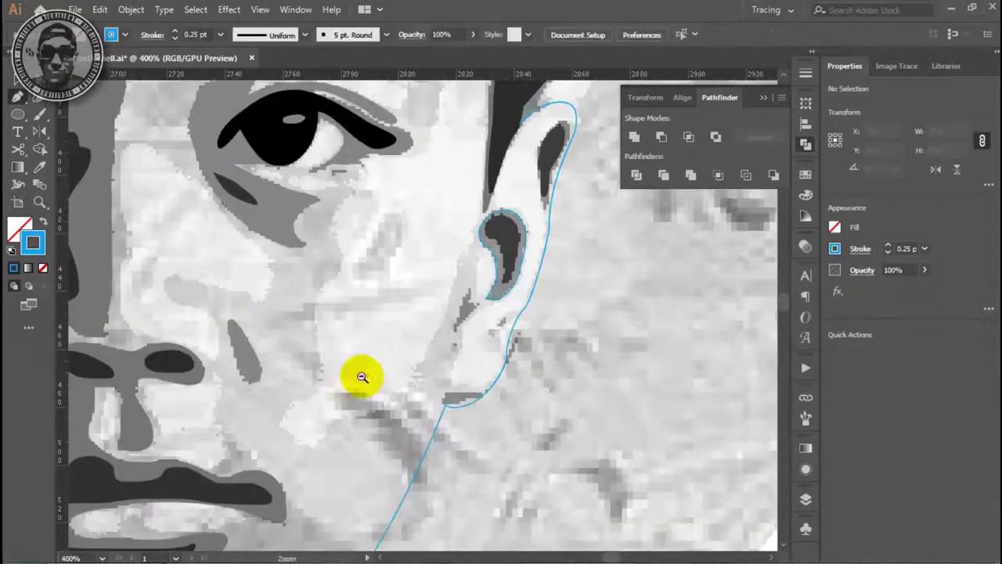
pyautogui.scroll(-2, 481, 387)
pyautogui.scroll(2, 394, 318)
pyautogui.scroll(1, 485, 315)
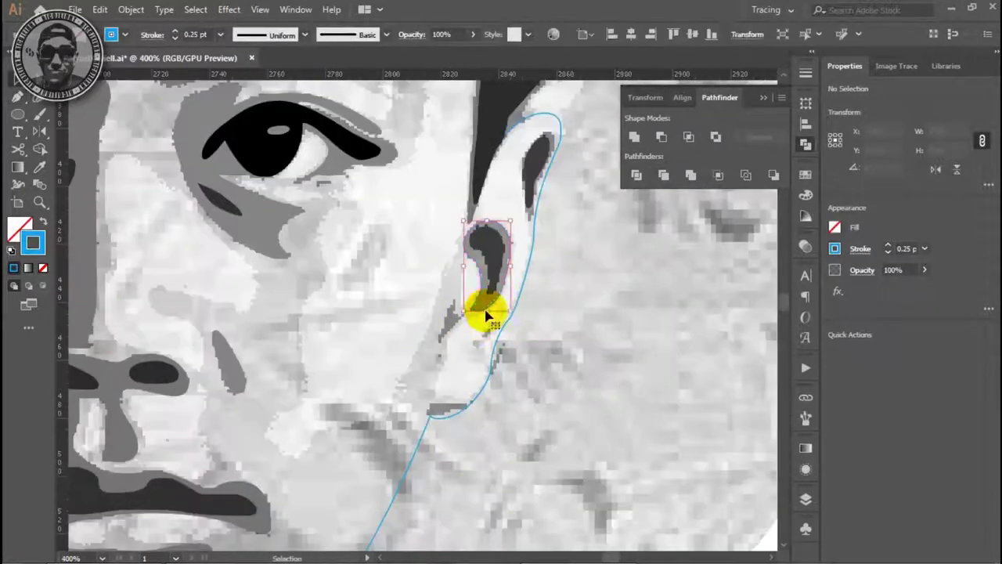
pyautogui.click(333, 349)
pyautogui.scroll(-2, 447, 347)
pyautogui.scroll(-1, 416, 368)
pyautogui.scroll(2, 438, 376)
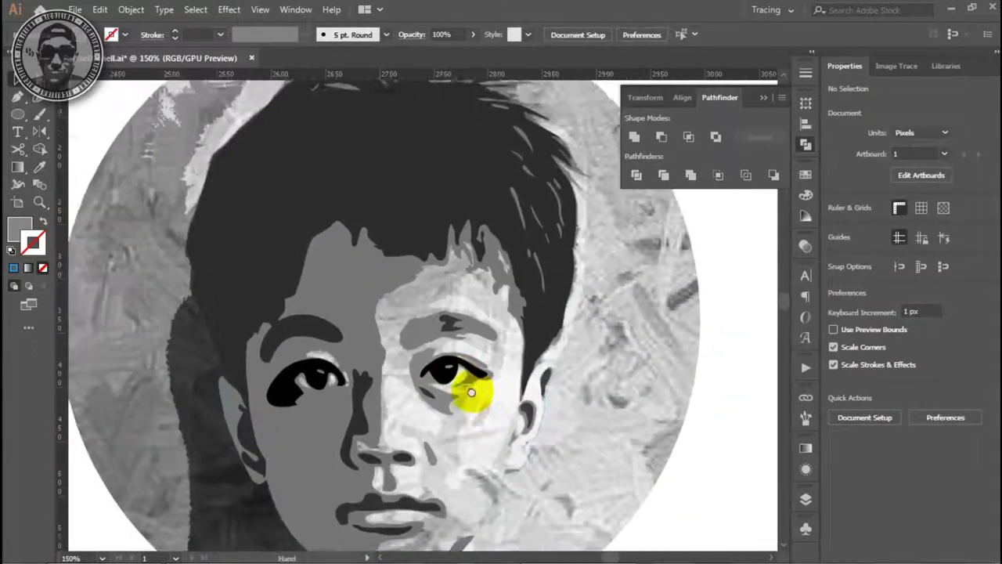
pyautogui.scroll(-2, 313, 384)
# Step: Fill the left inner ear shape with the sampled grey using the Eyedropper
pyautogui.click(217, 358)
pyautogui.press('i')
pyautogui.click(304, 315)
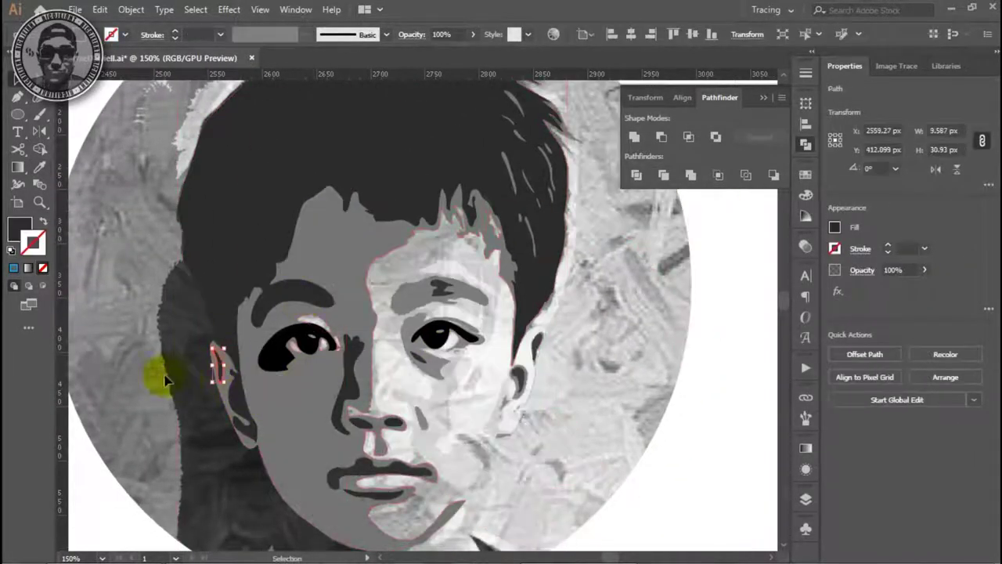
pyautogui.press('v')
pyautogui.hotkey('ctrl', 'shift', 'a')
pyautogui.scroll(-2, 414, 369)
pyautogui.scroll(2, 325, 364)
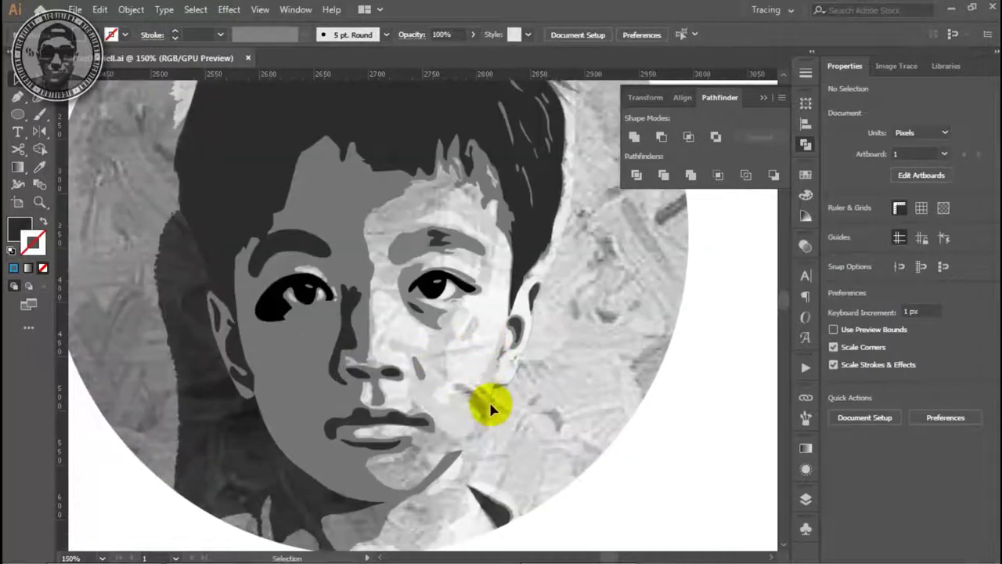
# Step: Apply the same sampled grey fill to the other ear shape
pyautogui.click(548, 411)
pyautogui.press('i')
pyautogui.click(442, 313)
pyautogui.scroll(-3, 442, 308)
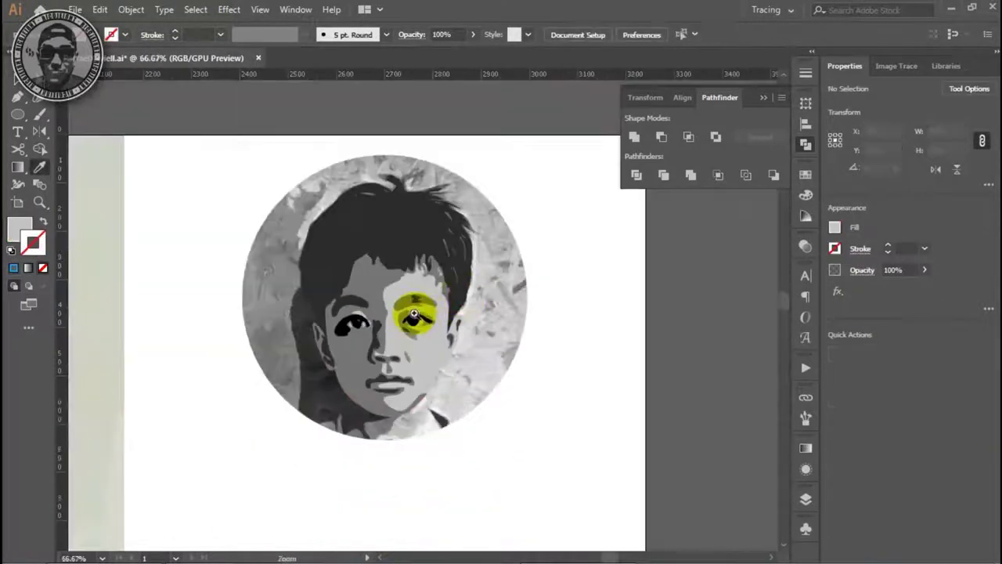
pyautogui.scroll(2, 414, 347)
pyautogui.scroll(2, 427, 323)
pyautogui.scroll(-3, 427, 323)
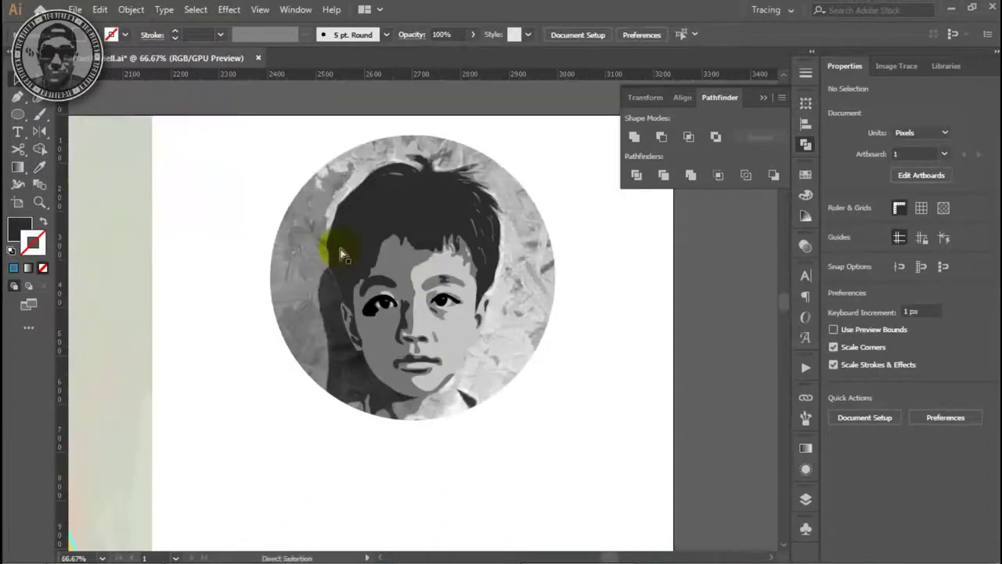
pyautogui.press('p')
pyautogui.scroll(4, 436, 287)
# Step: Trace the dark collar shadow below the chin as a closed pen outline
pyautogui.click(392, 268)
pyautogui.click(493, 314)
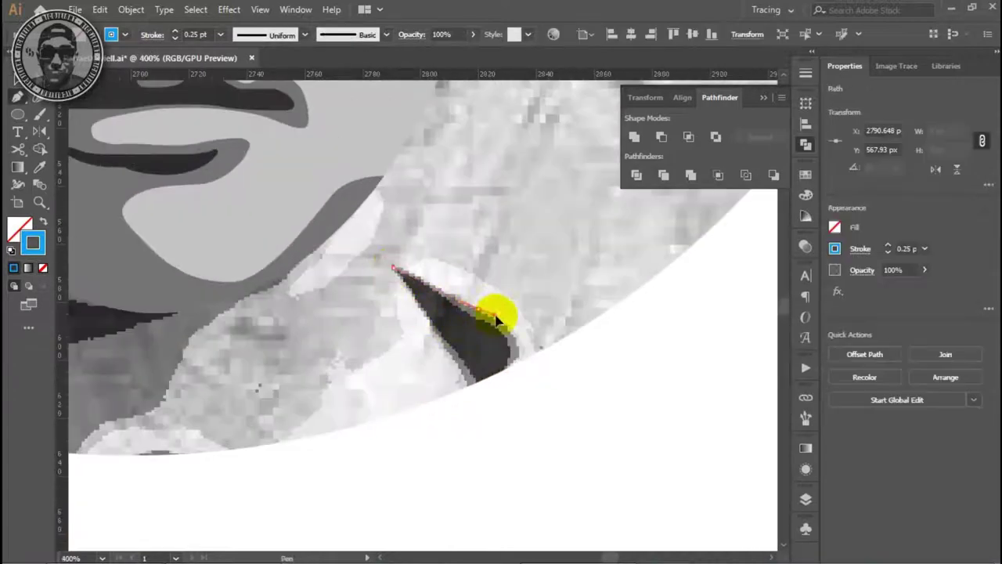
pyautogui.click(520, 345)
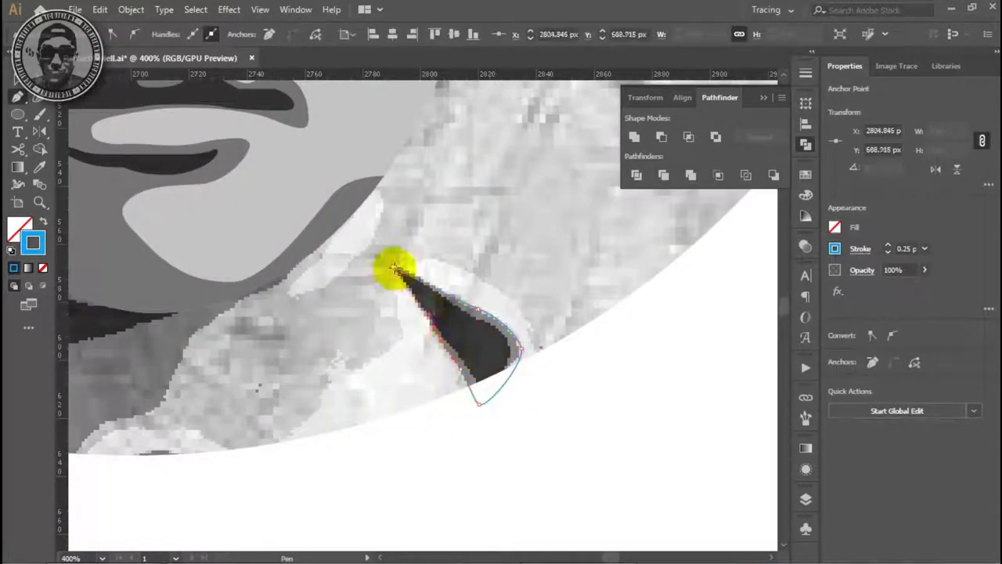
pyautogui.click(395, 270)
pyautogui.click(515, 356)
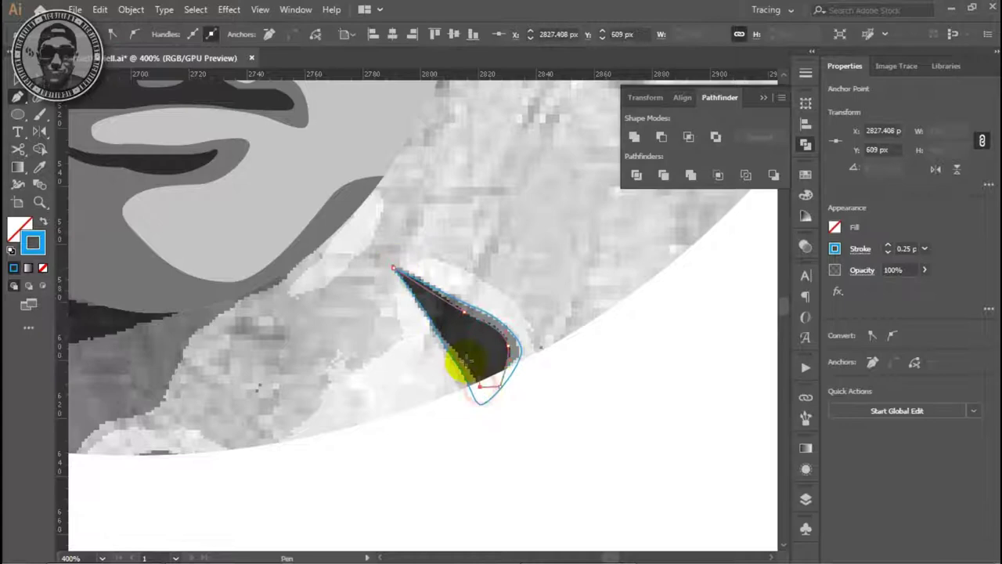
pyautogui.click(514, 376)
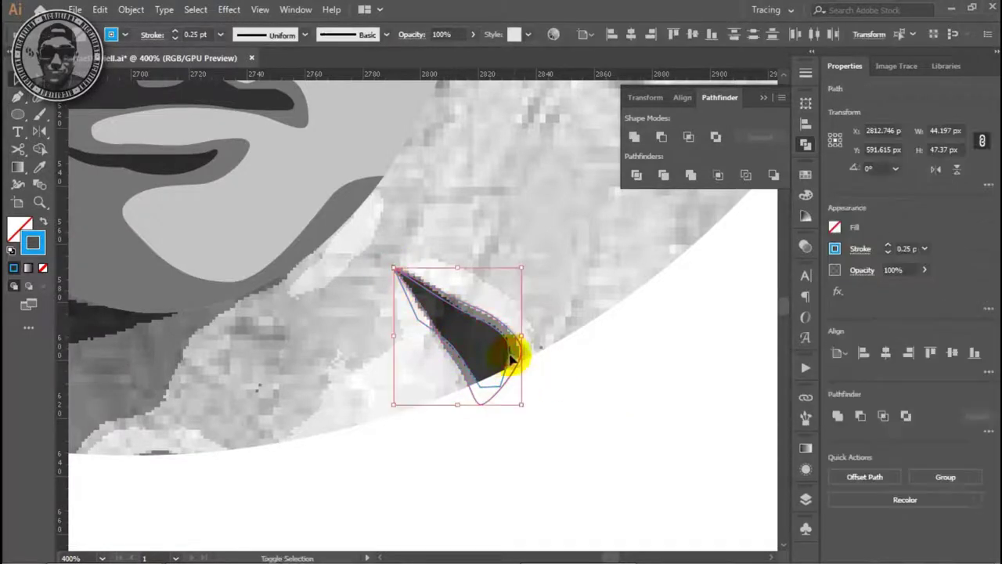
pyautogui.click(600, 363)
# Step: Hide and re-show a layer in the Layers panel to check the collar tracing
pyautogui.scroll(-3, 410, 284)
pyautogui.scroll(3, 418, 347)
pyautogui.scroll(2, 398, 348)
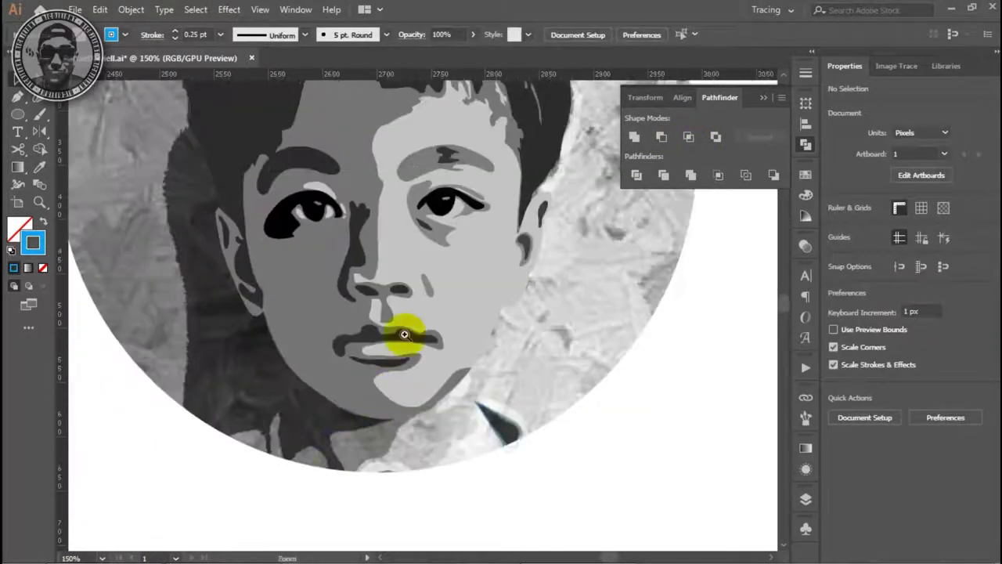
pyautogui.scroll(-2, 399, 348)
pyautogui.click(806, 499)
pyautogui.click(620, 246)
pyautogui.click(620, 246)
pyautogui.click(764, 202)
pyautogui.click(416, 358)
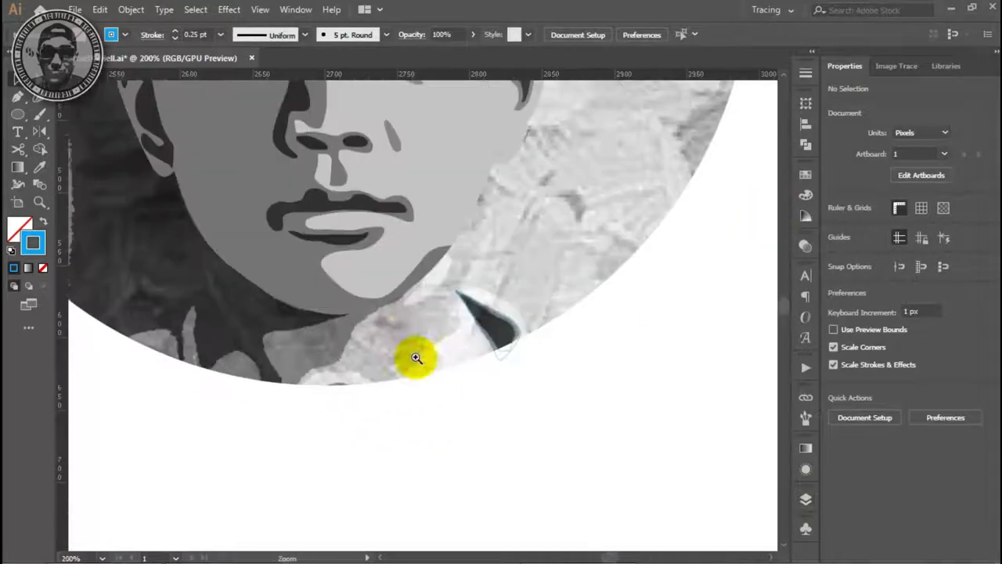
pyautogui.scroll(-2, 415, 358)
pyautogui.scroll(1, 414, 380)
pyautogui.scroll(3, 358, 425)
# Step: Trace a closed collar outline from the shirt's left edge up the neck shadow
pyautogui.press('p')
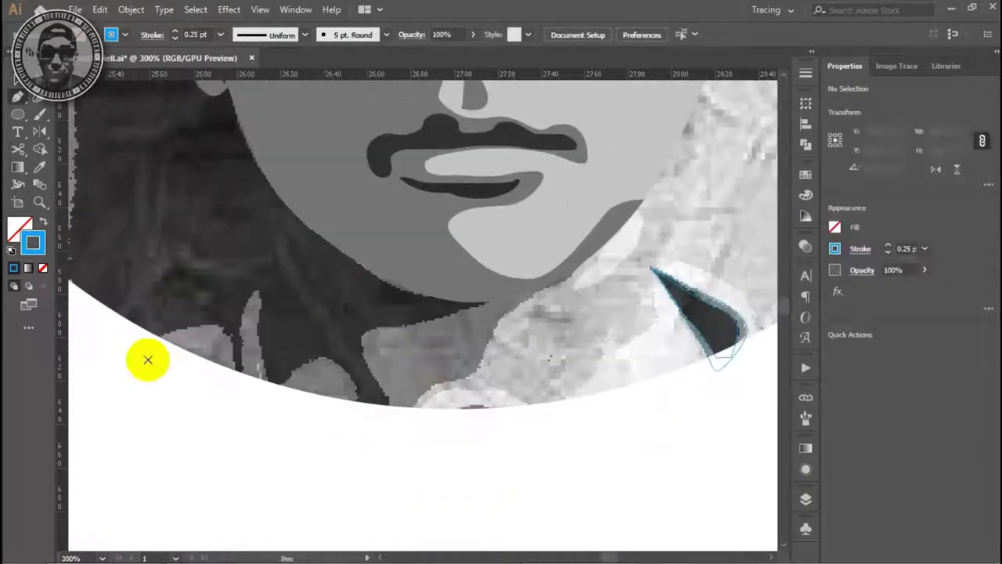
pyautogui.moveTo(180, 327); pyautogui.dragTo(227, 329)
pyautogui.click(239, 295)
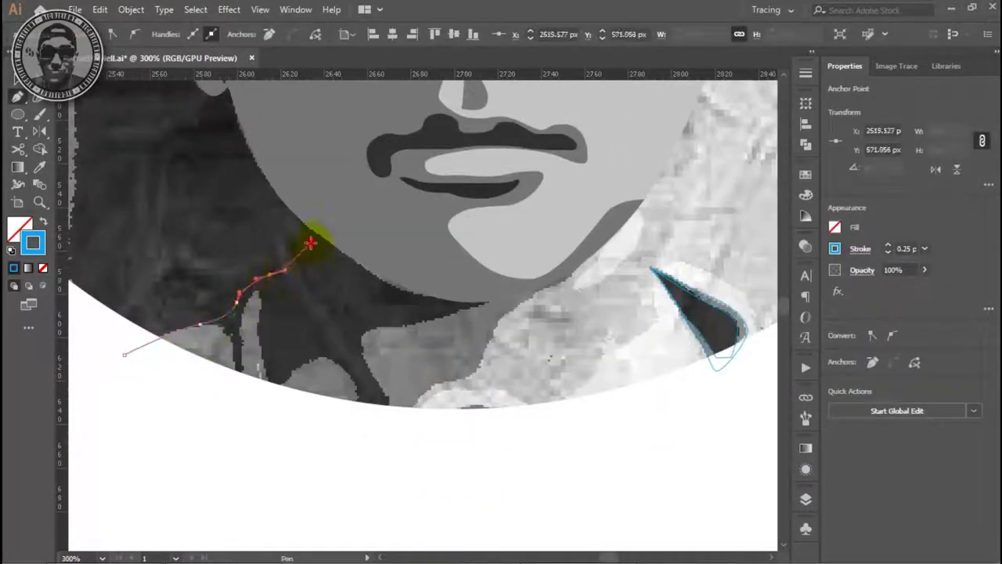
pyautogui.scroll(-2, 630, 204)
pyautogui.moveTo(630, 205); pyautogui.dragTo(451, 322)
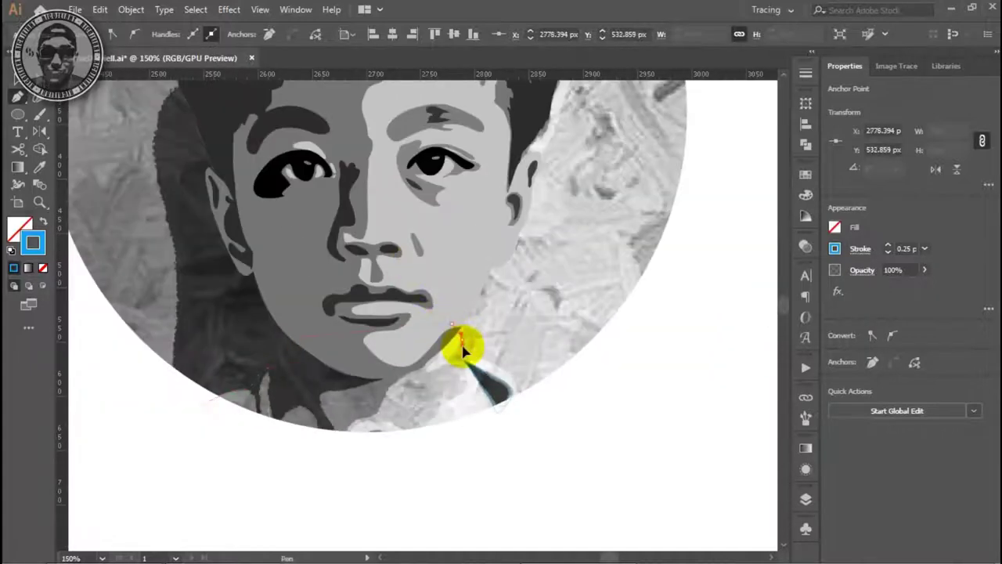
pyautogui.click(521, 436)
pyautogui.click(326, 474)
pyautogui.scroll(3, 380, 313)
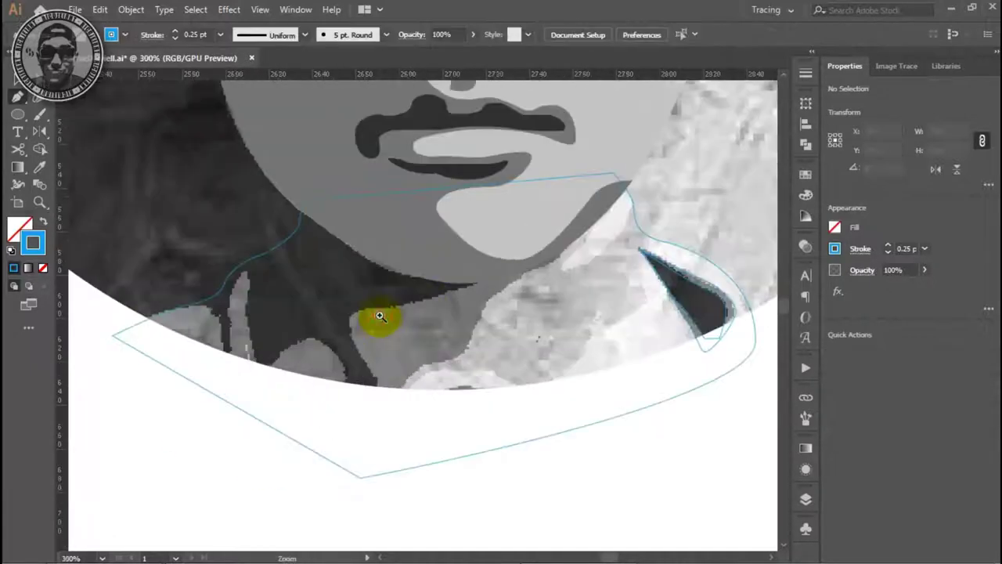
# Step: Trace closed outlines of the neck shadow below the chin and the jaw edge
pyautogui.click(551, 268)
pyautogui.click(427, 300)
pyautogui.click(401, 300)
pyautogui.click(373, 302)
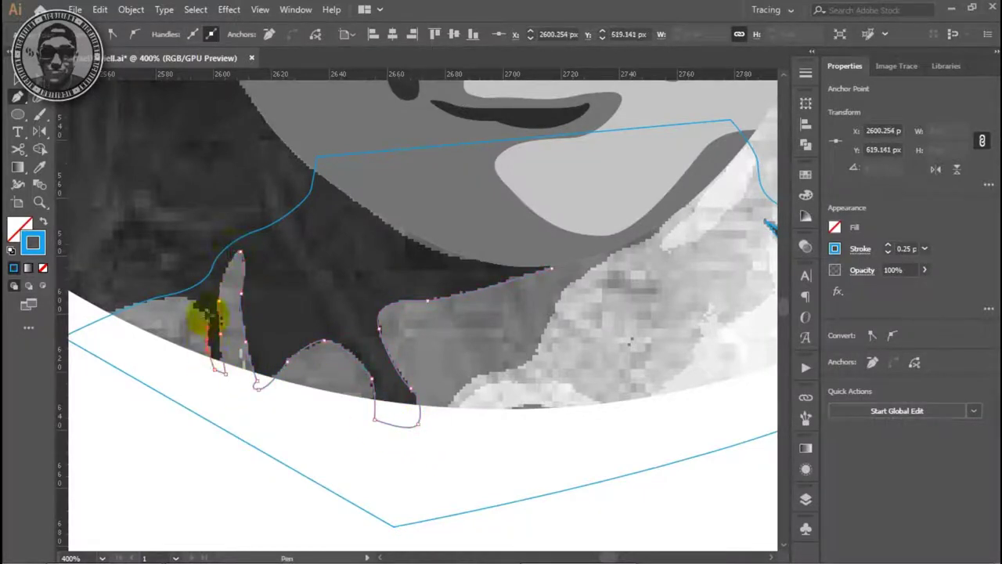
pyautogui.click(551, 269)
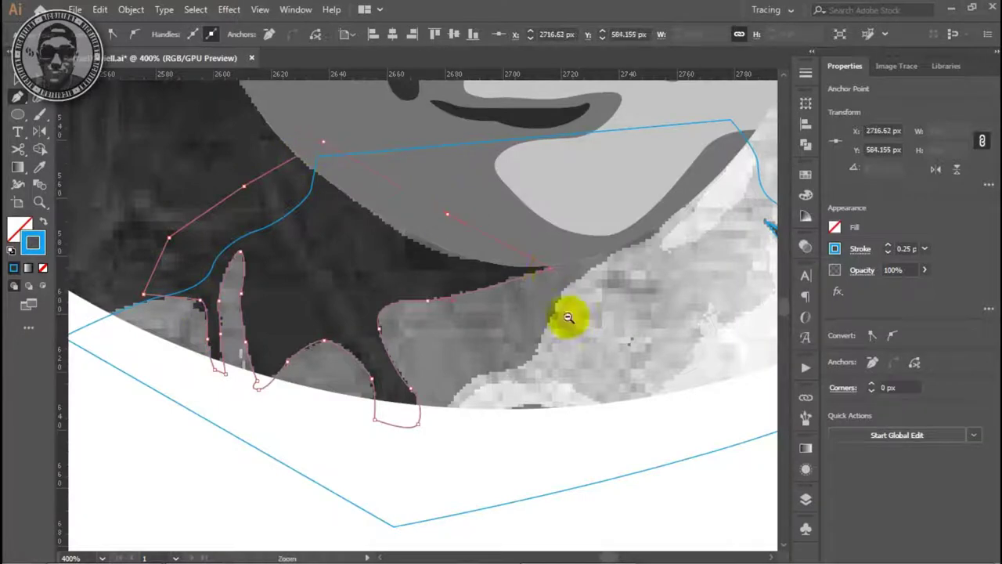
pyautogui.hscroll(5, 548, 321)
pyautogui.click(436, 273)
pyautogui.moveTo(474, 230); pyautogui.dragTo(487, 209)
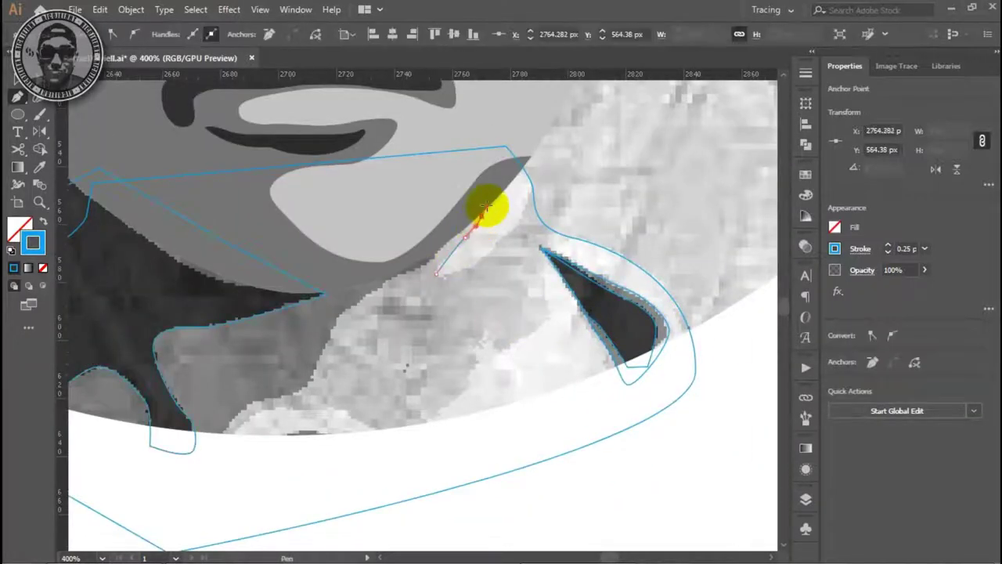
pyautogui.click(434, 271)
# Step: Trace the dark collar fold path, then zoom out to check the traced shapes
pyautogui.click(406, 442)
pyautogui.click(460, 397)
pyautogui.moveTo(481, 362); pyautogui.dragTo(552, 312)
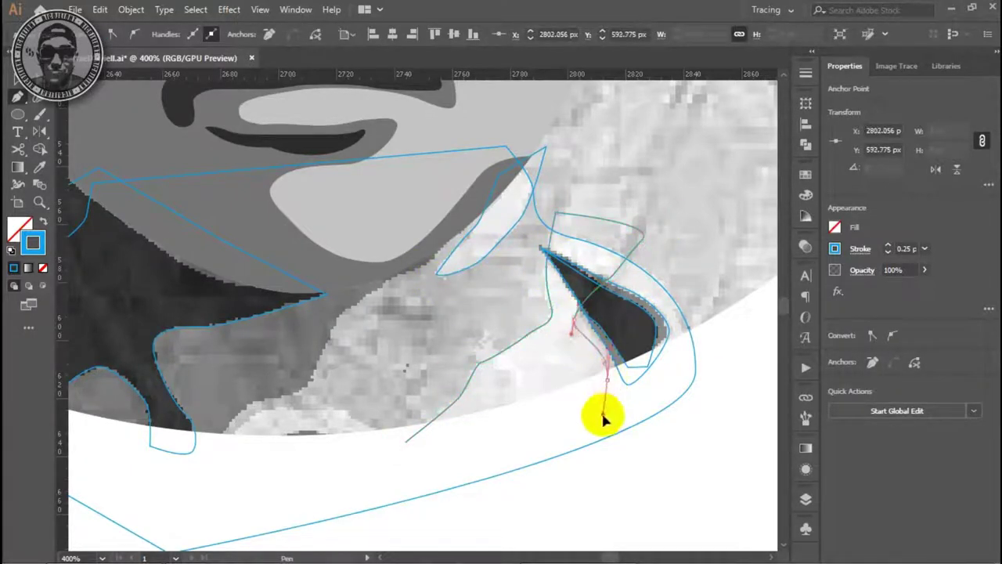
pyautogui.keyDown('ctrl'); pyautogui.keyDown('alt'); pyautogui.click(373, 459); pyautogui.keyUp('alt'); pyautogui.keyUp('ctrl')
pyautogui.keyDown('ctrl'); pyautogui.keyDown('alt'); pyautogui.click(441, 372); pyautogui.keyUp('alt'); pyautogui.keyUp('ctrl')
pyautogui.keyDown('ctrl'); pyautogui.keyDown('alt'); pyautogui.click(439, 393); pyautogui.keyUp('alt'); pyautogui.keyUp('ctrl')
pyautogui.keyDown('ctrl'); pyautogui.keyDown('alt'); pyautogui.click(429, 321); pyautogui.keyUp('alt'); pyautogui.keyUp('ctrl')
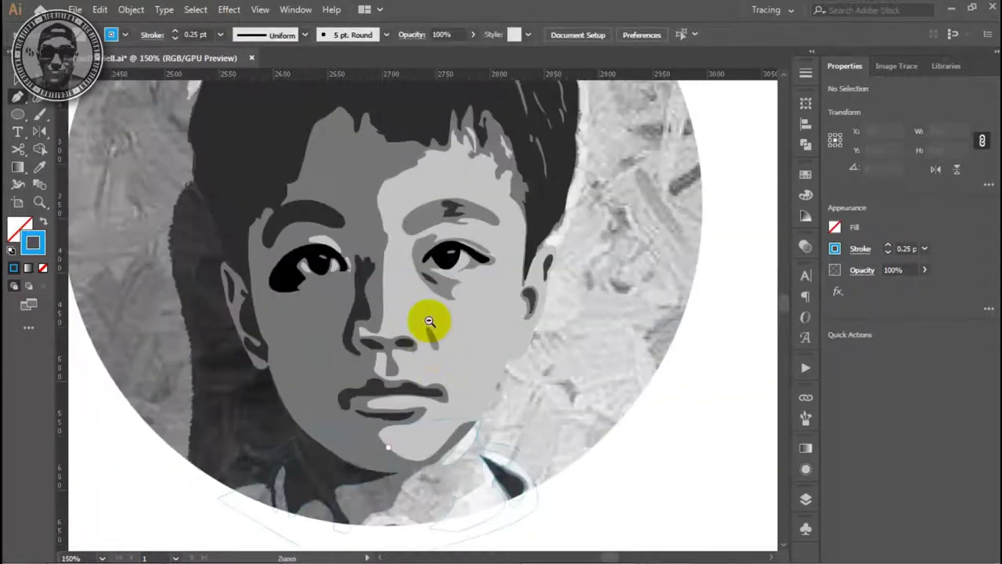
pyautogui.keyDown('ctrl'); pyautogui.keyDown('alt'); pyautogui.click(429, 321); pyautogui.keyUp('alt'); pyautogui.keyUp('ctrl')
pyautogui.keyDown('ctrl'); pyautogui.click(385, 376); pyautogui.keyUp('ctrl')
pyautogui.keyDown('ctrl'); pyautogui.click(423, 337); pyautogui.keyUp('ctrl')
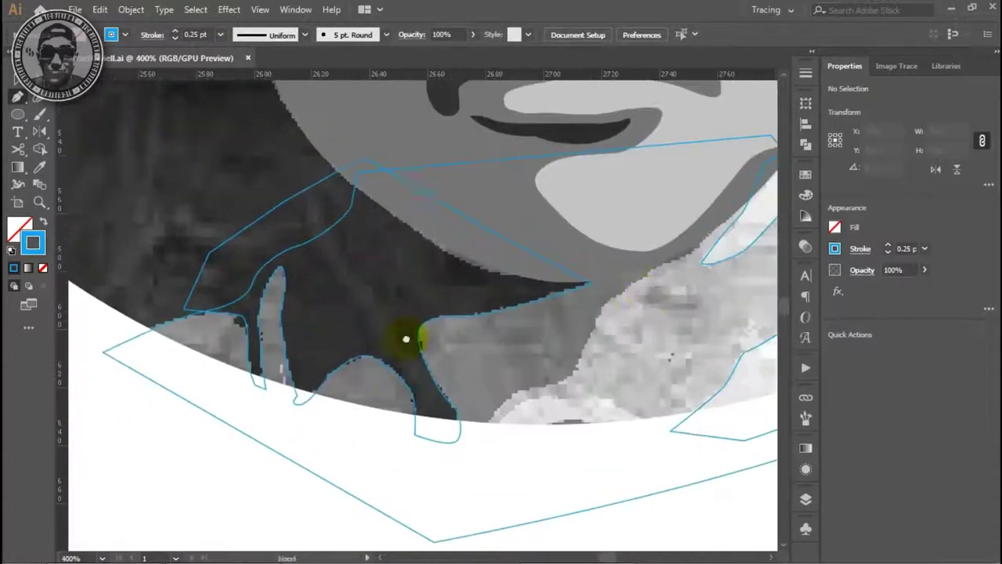
# Step: Trace a closed outline of the shirt from its right edge across the bottom
pyautogui.click(671, 255)
pyautogui.click(608, 301)
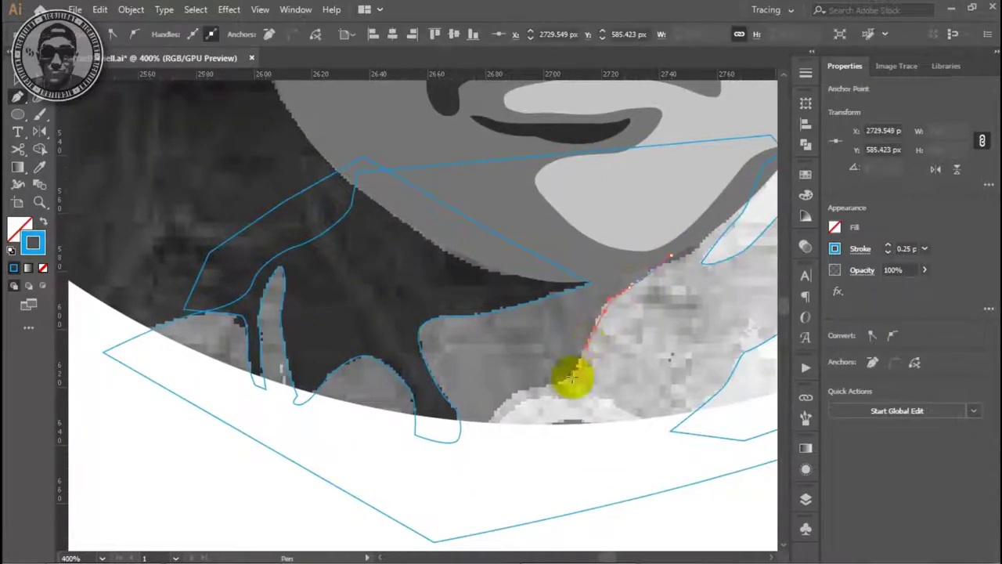
pyautogui.click(479, 436)
pyautogui.click(329, 439)
pyautogui.click(169, 367)
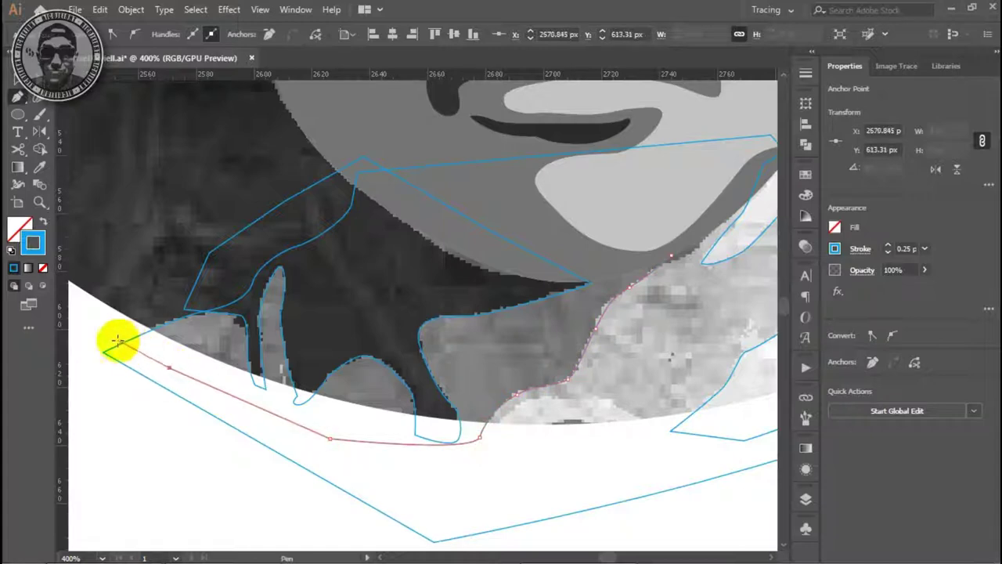
pyautogui.click(672, 255)
pyautogui.hotkey('ctrl', '-')
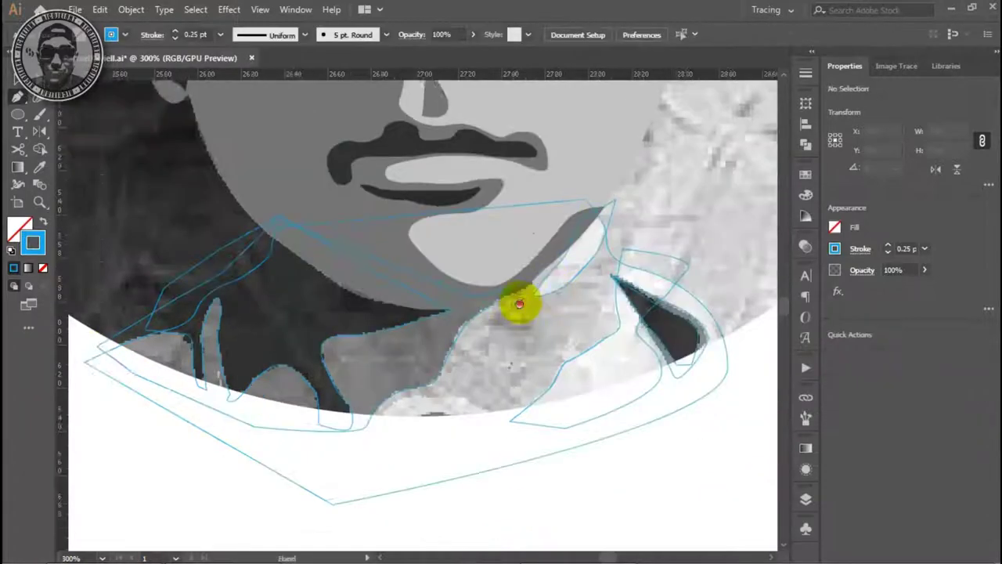
pyautogui.press('F7')
# Step: Draw a 590 px circle with the Ellipse tool
pyautogui.click(730, 328)
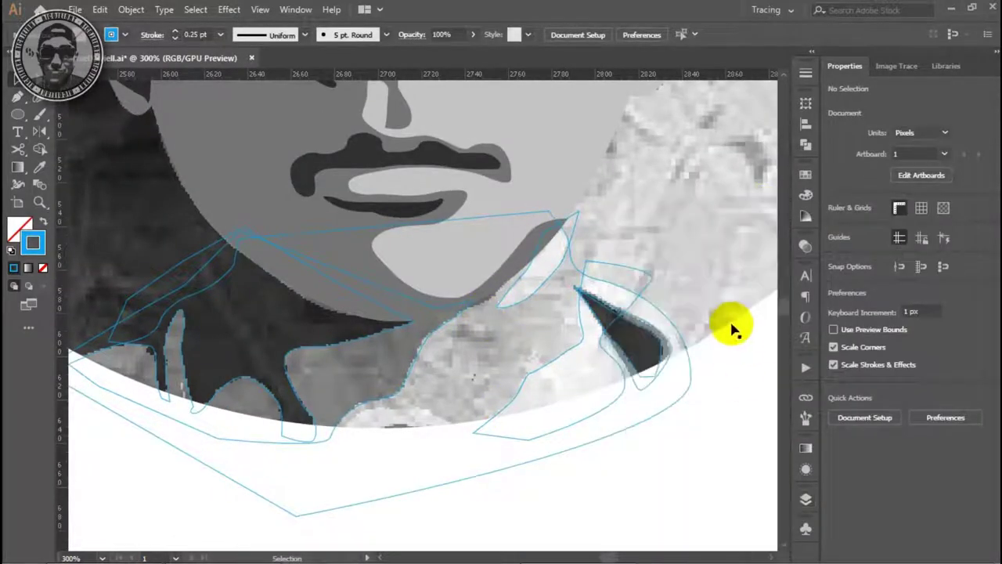
pyautogui.click(566, 466)
pyautogui.press('Return')
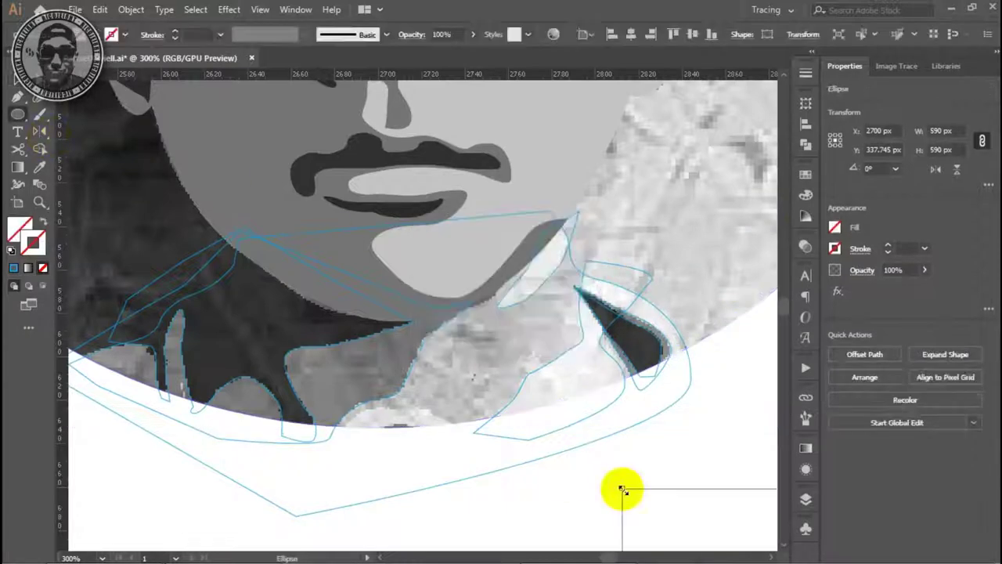
# Step: Center the new circle on the portrait circle and move it onto Layer 2
pyautogui.hotkey('ctrl', '0')
pyautogui.keyDown('shift'); pyautogui.click(373, 252); pyautogui.keyUp('shift')
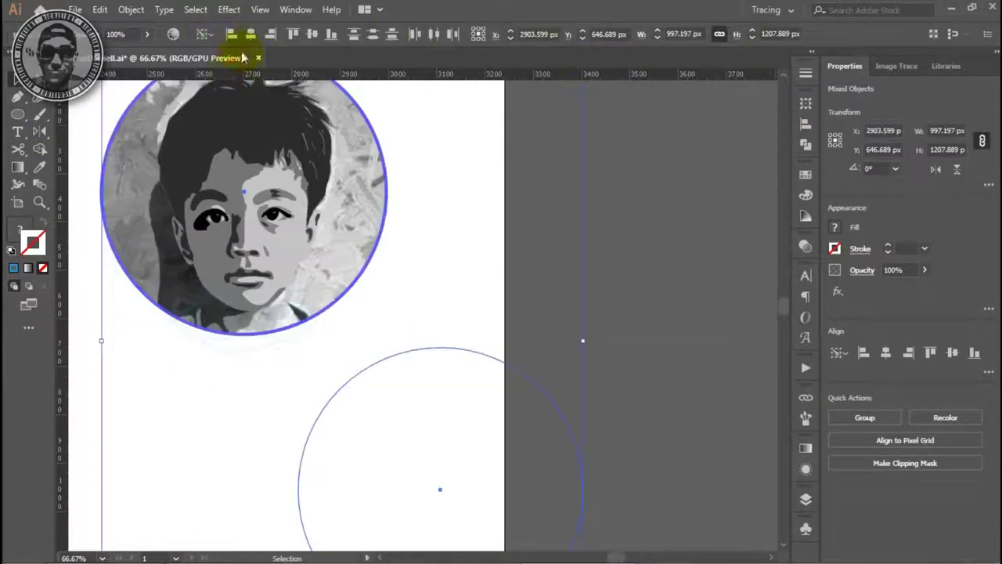
pyautogui.click(322, 34)
pyautogui.click(358, 224)
pyautogui.press('F7')
pyautogui.moveTo(777, 247); pyautogui.dragTo(777, 232)
pyautogui.press('F7')
# Step: Intersect the dark neck shape with the circle so it stays inside it
pyautogui.hotkey('ctrl', '+')
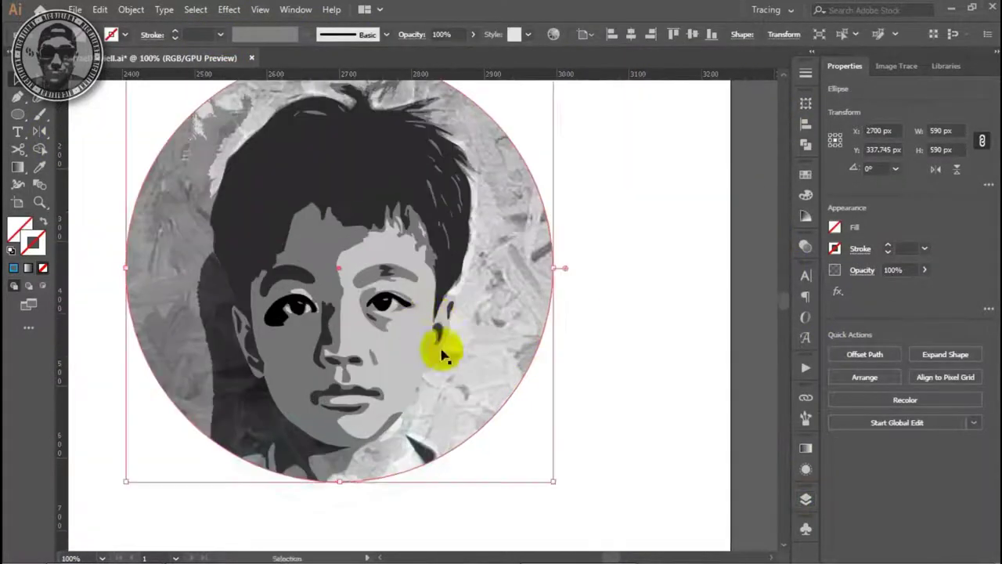
pyautogui.hotkey('ctrl', '+')
pyautogui.hotkey('ctrl', '+')
pyautogui.hotkey('ctrl', 'shift', 'a')
pyautogui.hscroll(-3, 567, 335)
pyautogui.click(548, 308)
pyautogui.click(579, 376)
pyautogui.click(631, 329)
pyautogui.keyDown('shift'); pyautogui.click(720, 279); pyautogui.keyUp('shift')
pyautogui.hotkey('shift', 'ctrl', 'F9')
pyautogui.click(689, 137)
# Step: Trim the bottom shirt shape and a dark shape to the circle edge
pyautogui.click(707, 357)
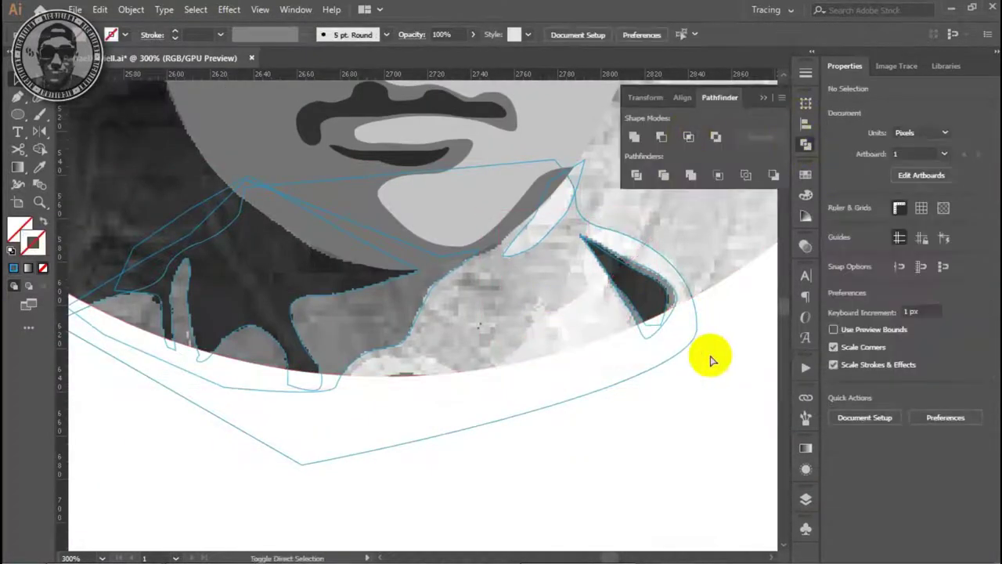
pyautogui.click(670, 266)
pyautogui.click(736, 327)
pyautogui.click(642, 329)
pyautogui.hscroll(-2, 642, 331)
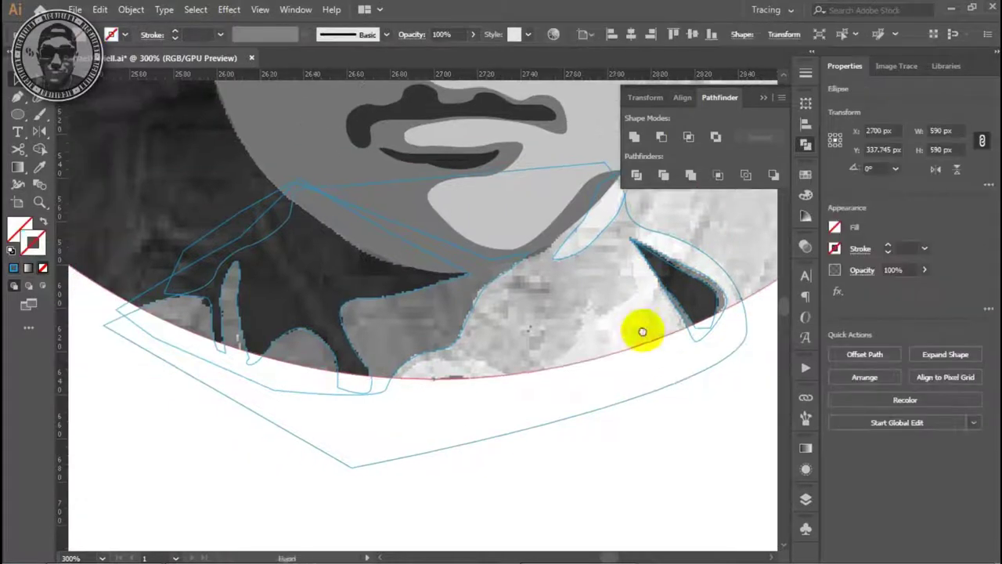
pyautogui.keyDown('shift'); pyautogui.click(289, 392); pyautogui.keyUp('shift')
pyautogui.click(682, 136)
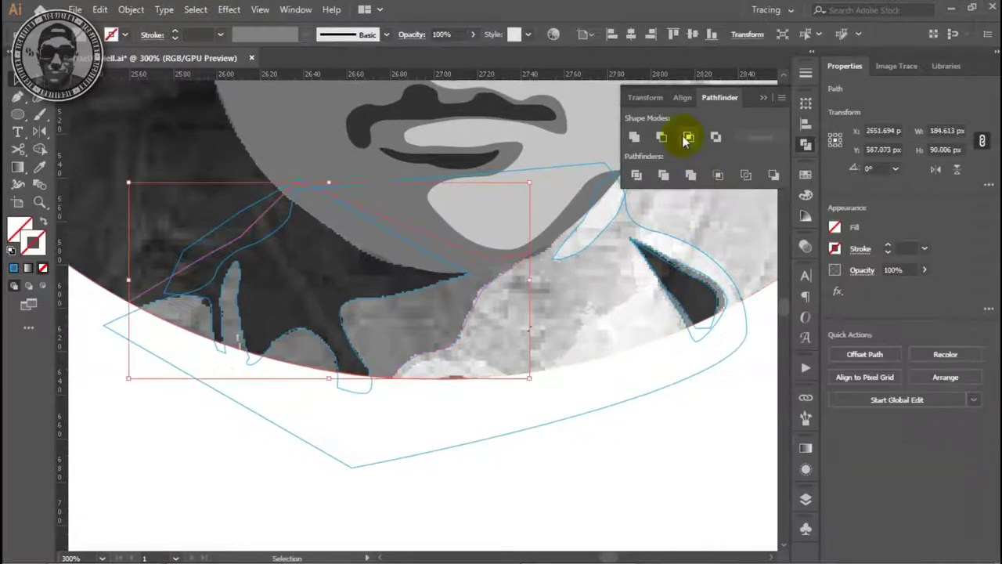
pyautogui.click(176, 422)
pyautogui.keyDown('shift'); pyautogui.click(703, 333); pyautogui.keyUp('shift')
pyautogui.click(691, 137)
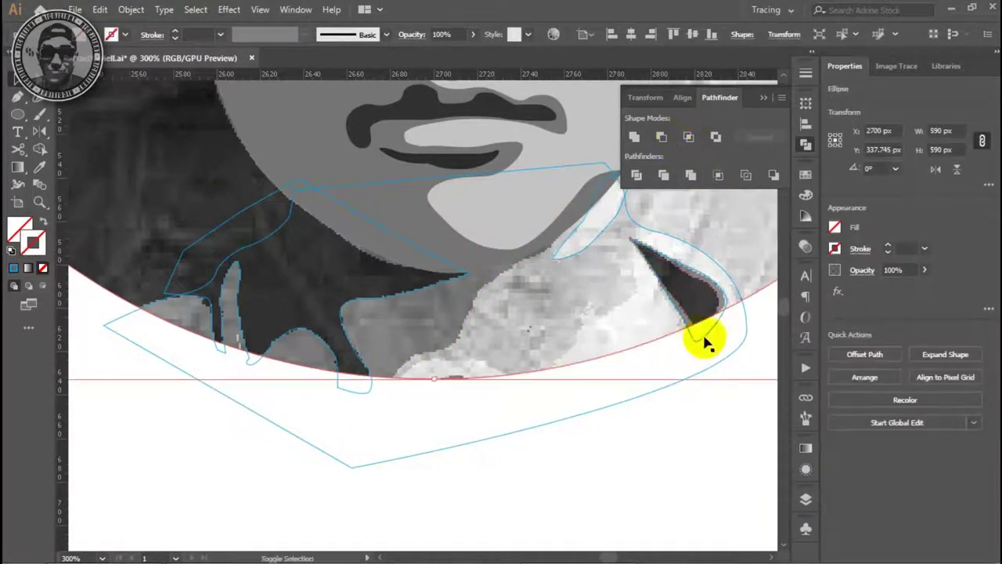
# Step: Trim the dark left shape, collar shape and chin shard using pasted circle copies
pyautogui.hotkey('ctrl', 'f')
pyautogui.keyDown('shift'); pyautogui.click(368, 398); pyautogui.keyUp('shift')
pyautogui.click(689, 137)
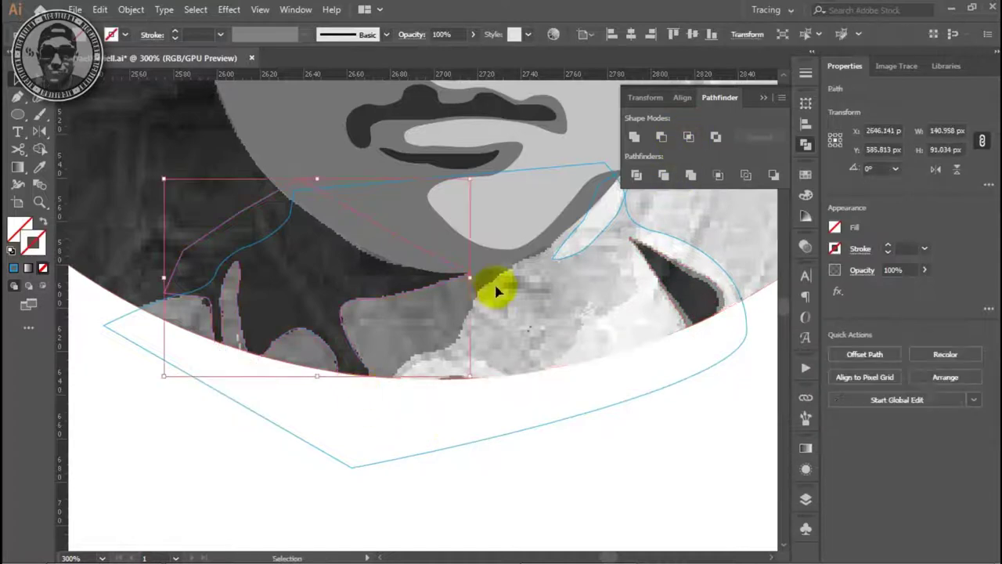
pyautogui.hotkey('ctrl', 'f')
pyautogui.hscroll(2, 574, 292)
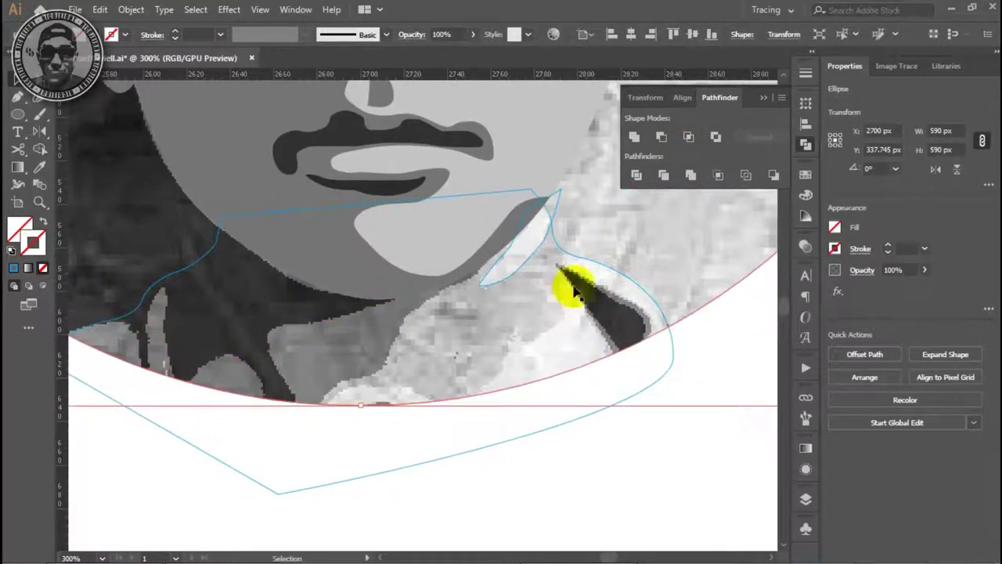
pyautogui.keyDown('shift'); pyautogui.click(497, 446); pyautogui.keyUp('shift')
pyautogui.click(688, 137)
pyautogui.scroll(2, 634, 439)
pyautogui.click(689, 136)
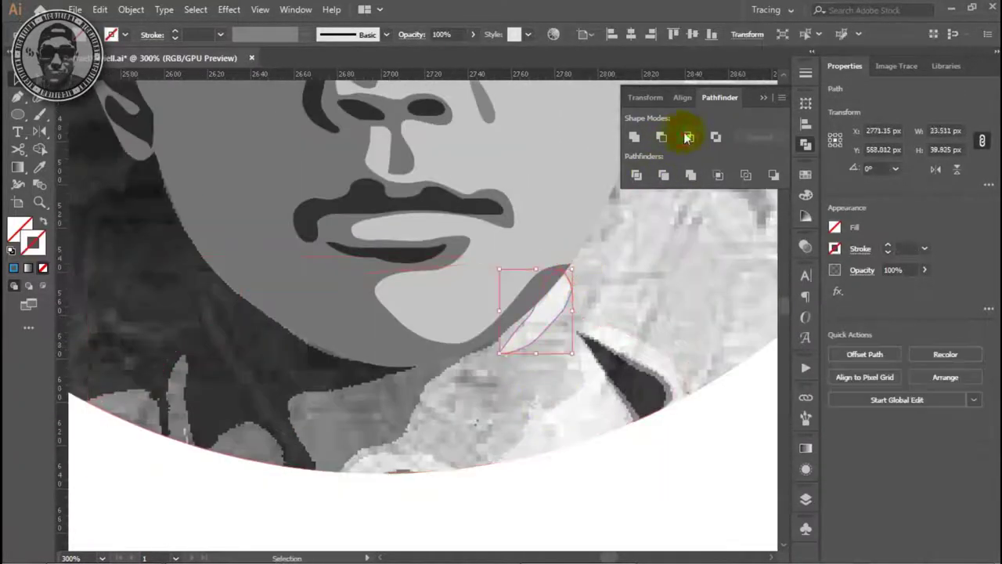
# Step: Inspect the neck shapes, toggling Outline mode (Ctrl+Y) to check their paths
pyautogui.click(610, 461)
pyautogui.click(582, 387)
pyautogui.click(665, 430)
pyautogui.click(696, 440)
pyautogui.hotkey('ctrl', 'y')
pyautogui.hotkey('ctrl', 'y')
pyautogui.click(191, 361)
pyautogui.hotkey('ctrl', 'y')
pyautogui.click(190, 298)
pyautogui.hotkey('ctrl', 'y')
pyautogui.hscroll(-2, 329, 357)
# Step: Cut the overlapping face shape out of the neck shape and verify in Outline view
pyautogui.click(352, 317)
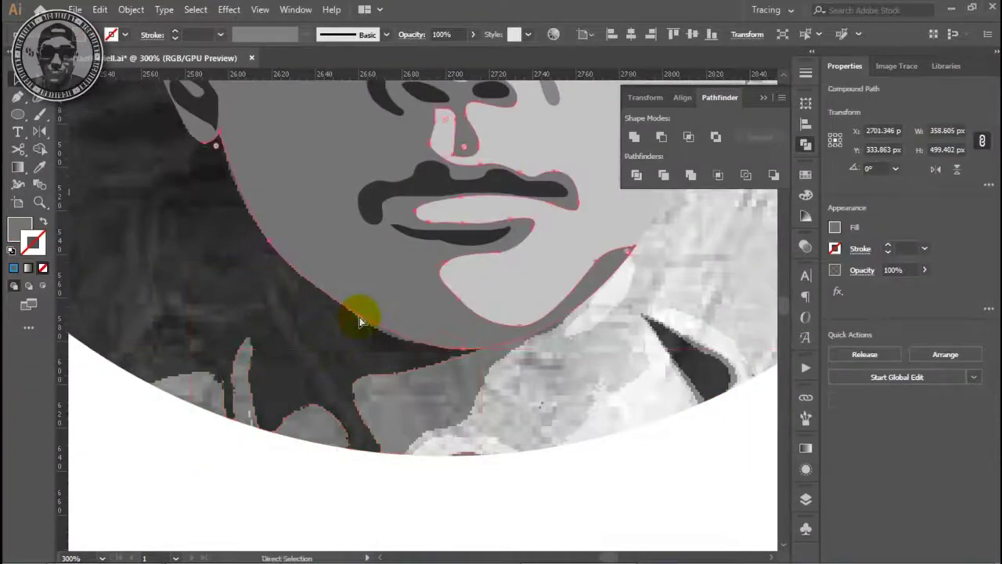
pyautogui.hotkey('ctrl', 'y')
pyautogui.click(283, 291)
pyautogui.hotkey('ctrl', '-')
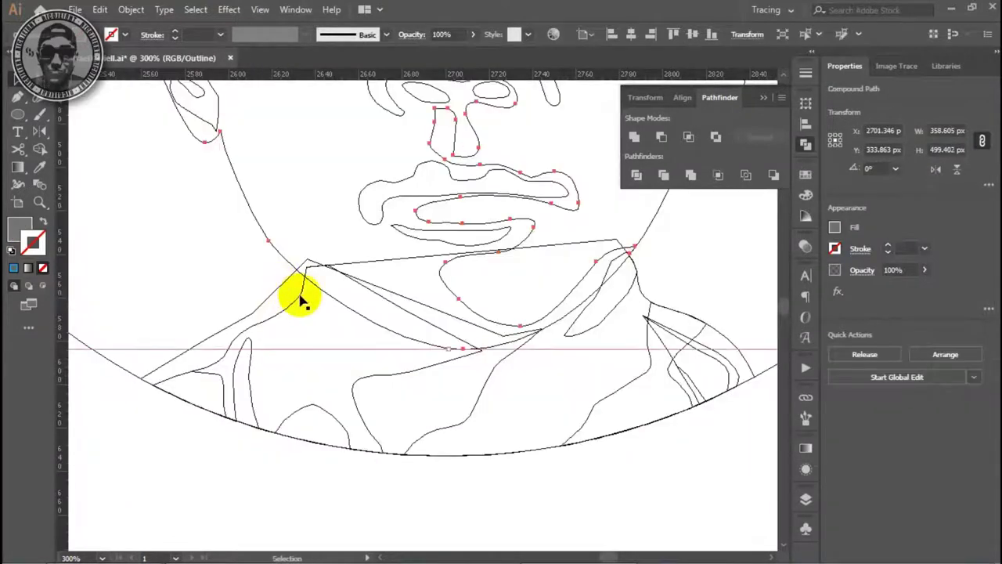
pyautogui.keyDown('shift'); pyautogui.click(303, 291); pyautogui.keyUp('shift')
pyautogui.hotkey('ctrl', 'y')
pyautogui.click(662, 136)
pyautogui.hotkey('ctrl', 'y')
pyautogui.hotkey('ctrl', 'y')
pyautogui.hotkey('ctrl', '+')
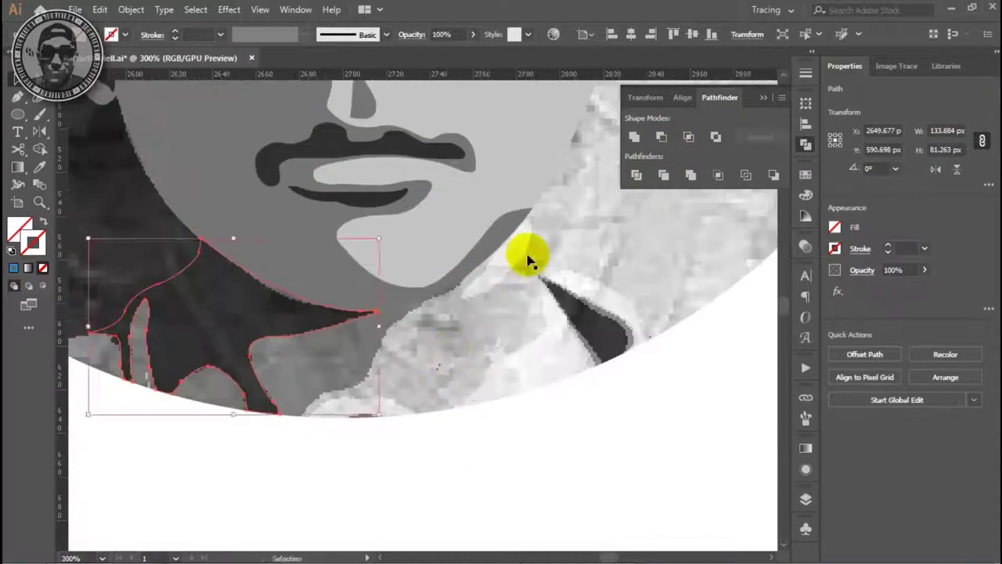
pyautogui.click(439, 279)
# Step: Inspect the dark collar spike and nearby neck shapes at different zoom levels
pyautogui.click(599, 325)
pyautogui.hotkey('ctrl', '+')
pyautogui.hotkey('ctrl', '+')
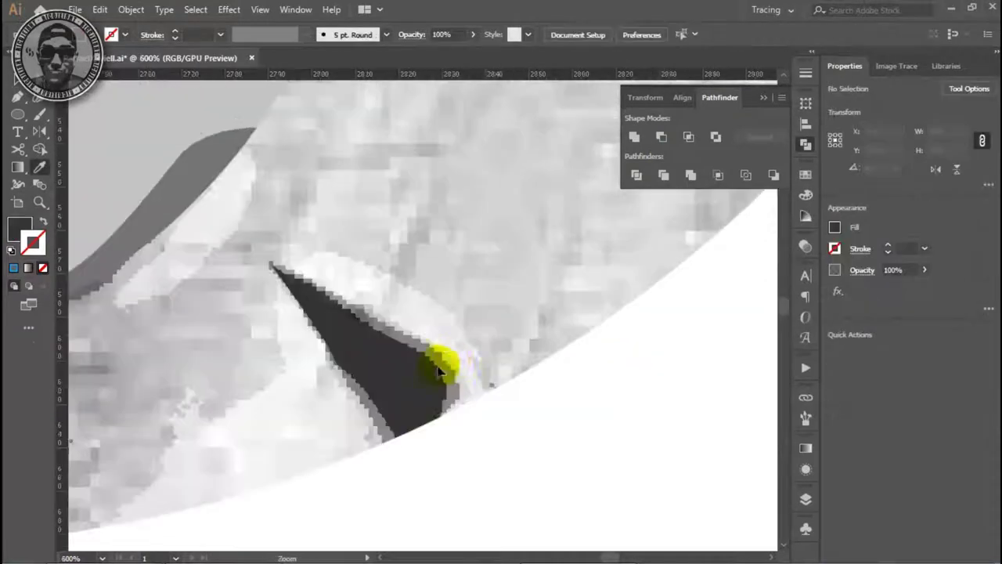
pyautogui.hotkey('ctrl', '-')
pyautogui.scroll(3, 329, 321)
pyautogui.hscroll(-3, 392, 407)
pyautogui.hotkey('ctrl', 'shift', 'a')
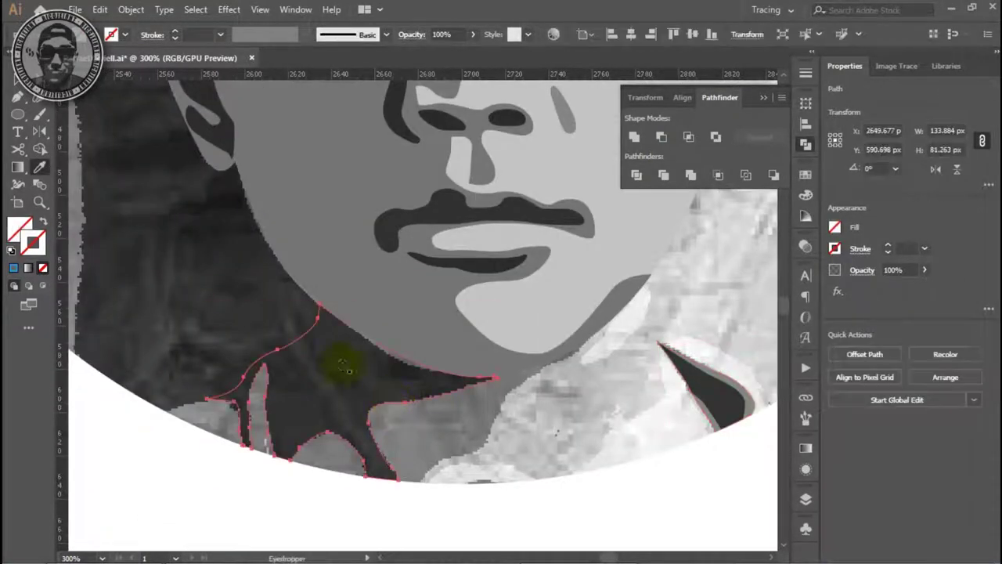
pyautogui.click(485, 431)
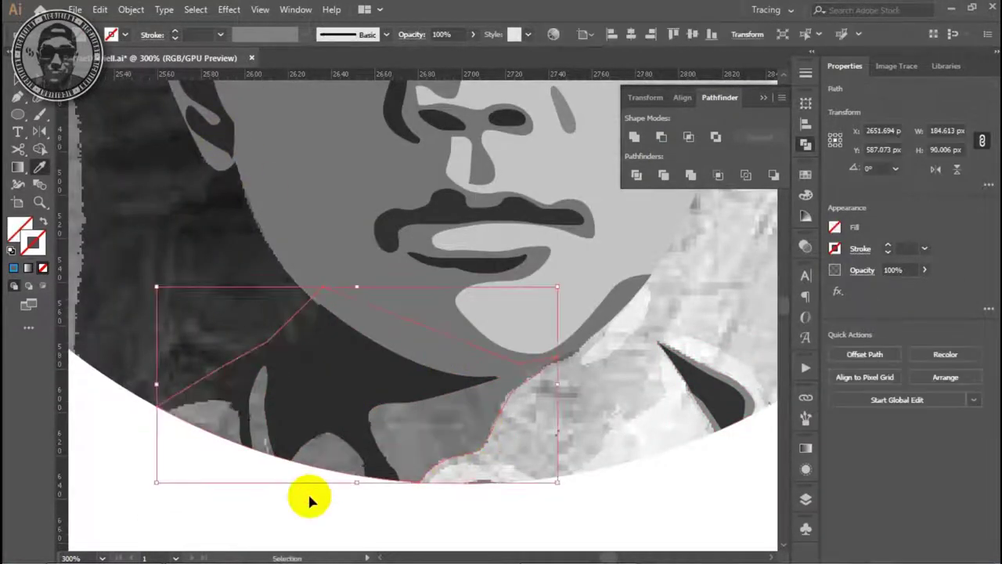
pyautogui.hotkey('ctrl', 'shift', 'a')
pyautogui.hotkey('ctrl', '-')
pyautogui.keyDown('alt'); pyautogui.click(426, 297); pyautogui.keyUp('alt')
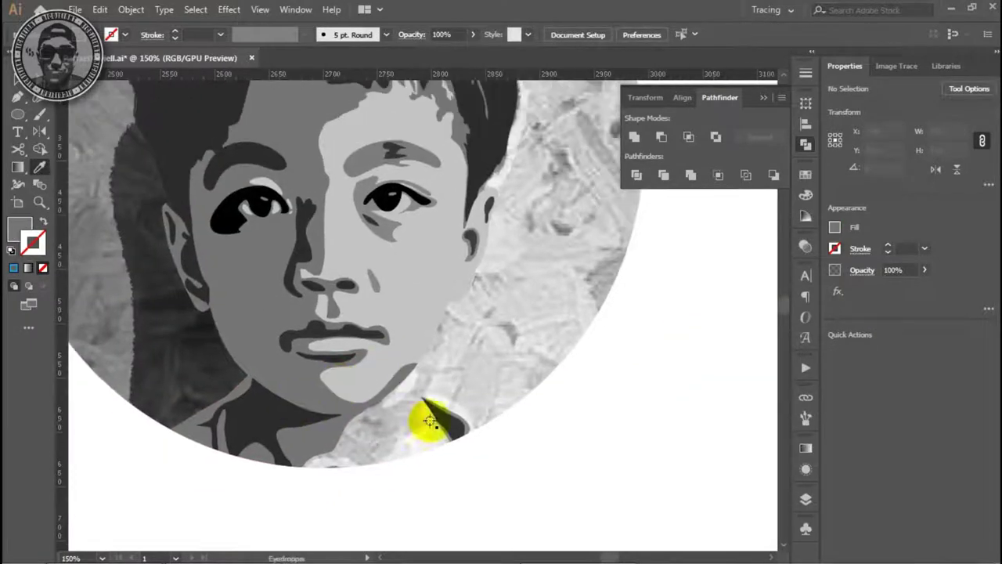
pyautogui.click(429, 415)
pyautogui.click(491, 456)
# Step: Trim the hidden shirt shape along the bottom of the circle to the circle
pyautogui.click(408, 467)
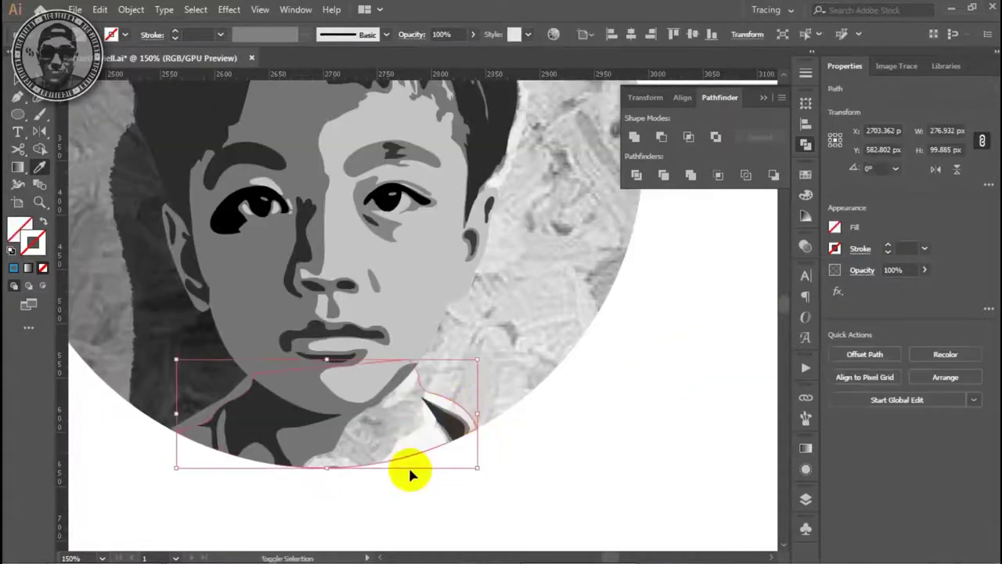
pyautogui.click(689, 137)
pyautogui.hotkey('ctrl', '+')
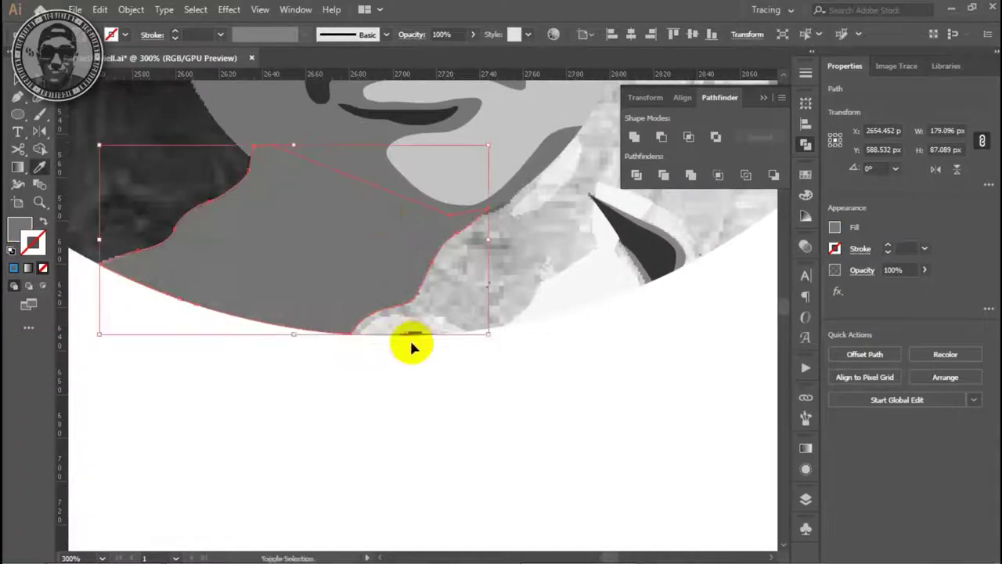
pyautogui.hotkey('ctrl', 'shift', 'a')
pyautogui.press('i')
pyautogui.press('v')
pyautogui.hotkey('ctrl', 'y')
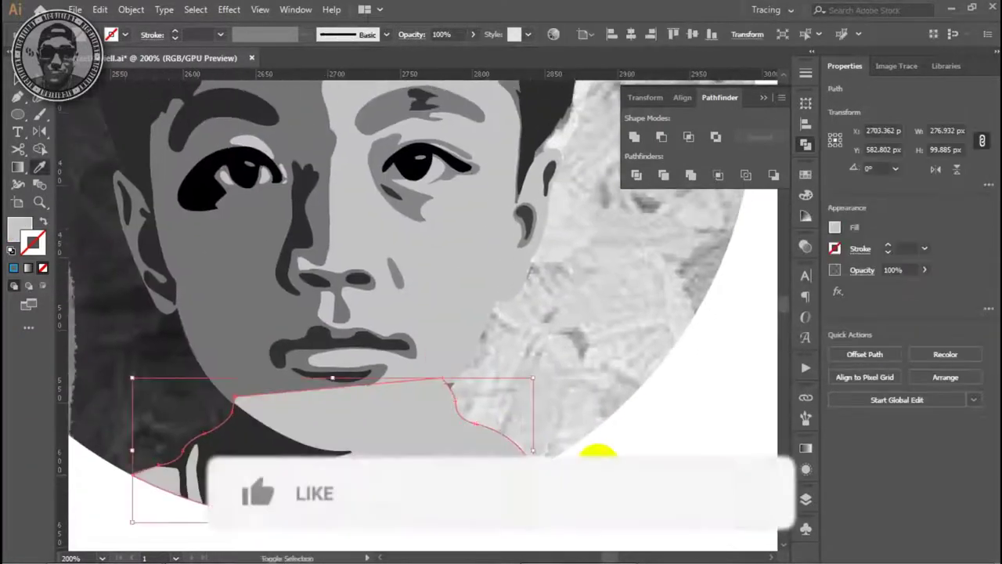
pyautogui.keyDown('alt'); pyautogui.click(487, 380); pyautogui.keyUp('alt')
# Step: Check the neck shape's anchors with Direct Selection, toggling Outline mode
pyautogui.press('a')
pyautogui.click(399, 399)
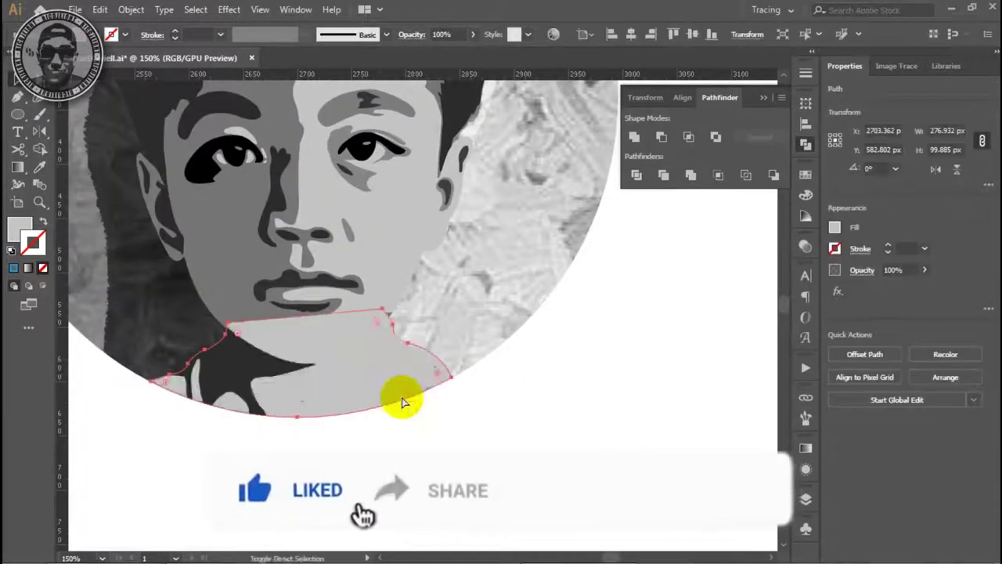
pyautogui.click(401, 401)
pyautogui.hotkey('ctrl', 'y')
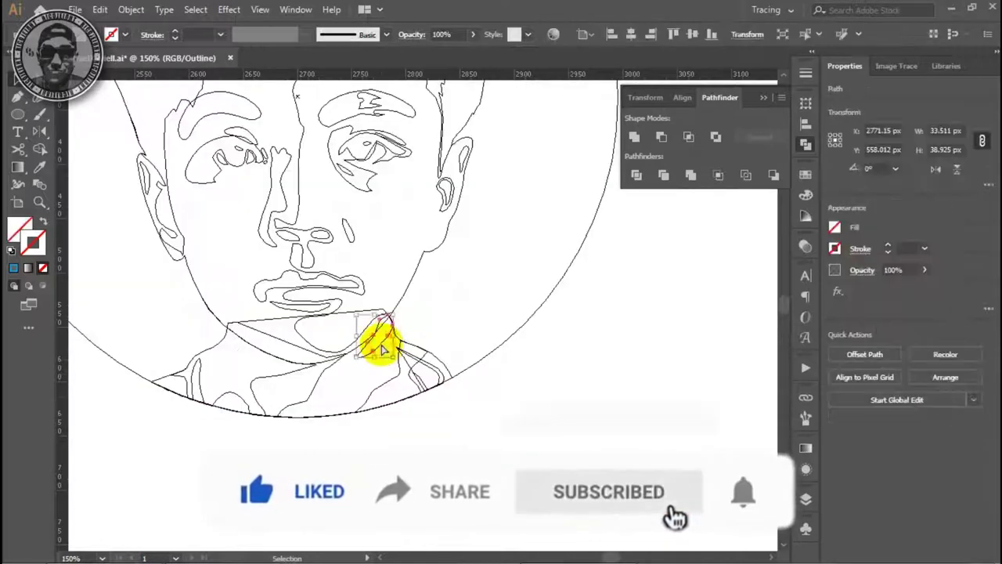
pyautogui.hotkey('ctrl', 'y')
# Step: Zoom in on the small collar piece and select the collar path
pyautogui.press('z')
pyautogui.click(389, 270)
pyautogui.click(389, 271)
pyautogui.press('a')
pyautogui.click(497, 340)
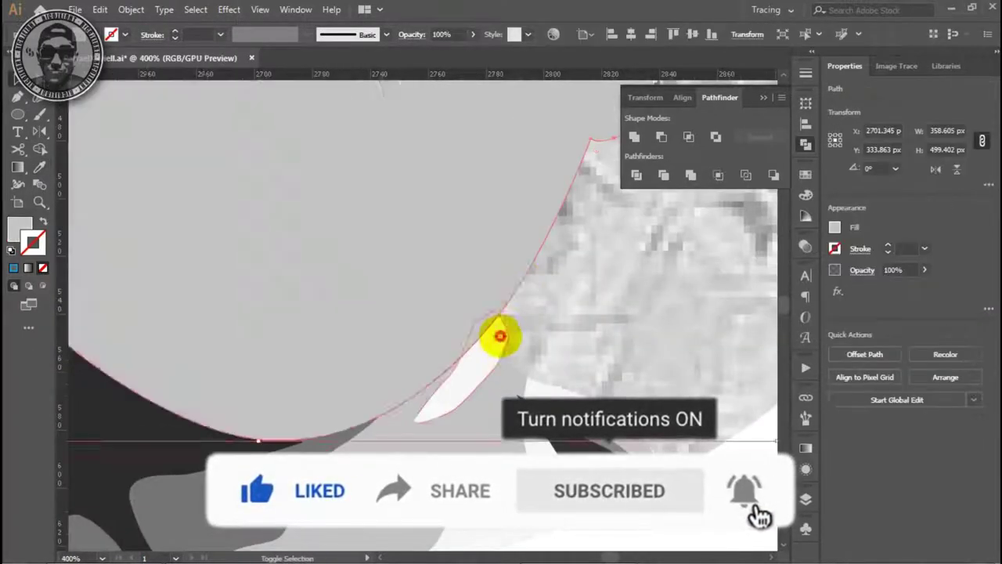
pyautogui.hotkey('ctrl', '-')
pyautogui.hotkey('ctrl', '-')
pyautogui.hotkey('ctrl', '1')
pyautogui.press('F7')
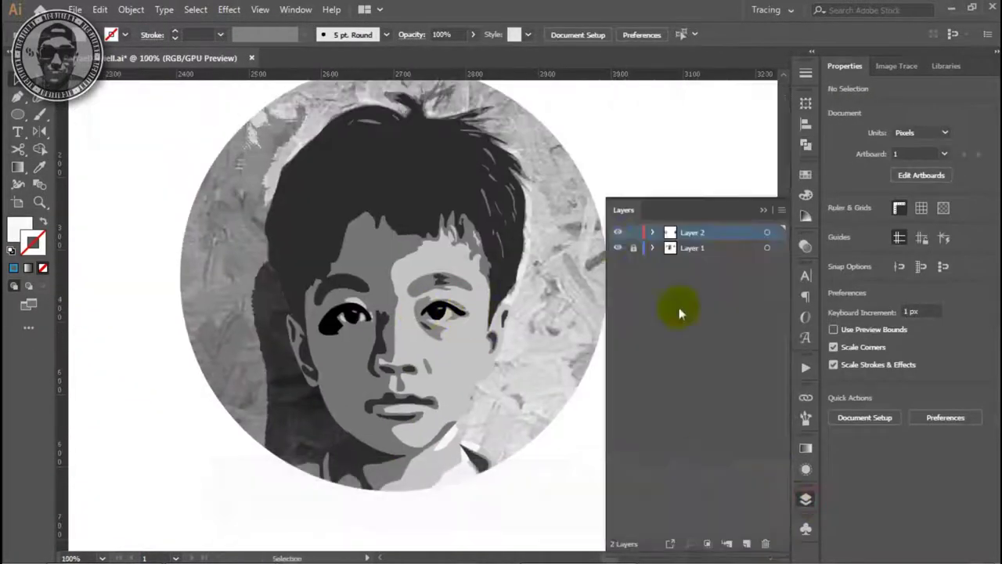
# Step: Move the reference photo circle group to the right of the artwork
pyautogui.click(619, 247)
pyautogui.click(442, 473)
pyautogui.hotkey('ctrl', '-')
pyautogui.hotkey('ctrl', '-')
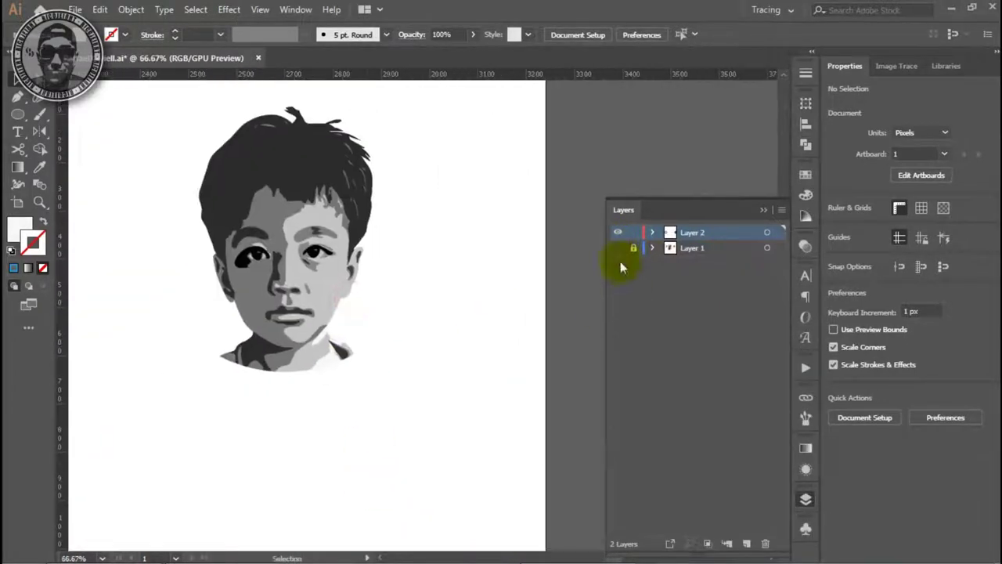
pyautogui.click(618, 247)
pyautogui.press('v')
pyautogui.click(163, 217)
pyautogui.moveTo(417, 233); pyautogui.dragTo(712, 233)
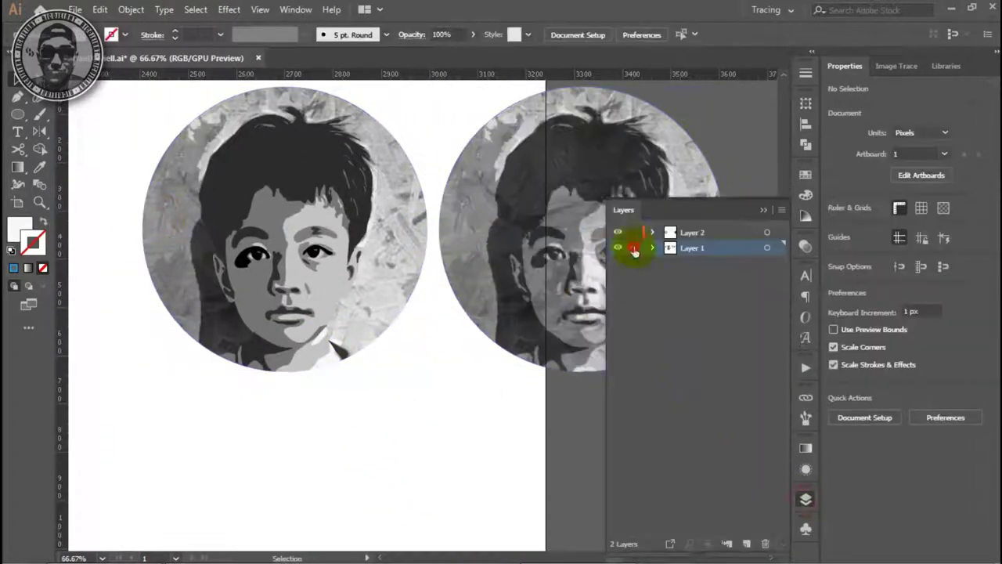
pyautogui.press('F7')
# Step: Stretch the white collar's anchors outward and pull one down below the neck
pyautogui.scroll(1, 425, 425)
pyautogui.press('z')
pyautogui.click(423, 427)
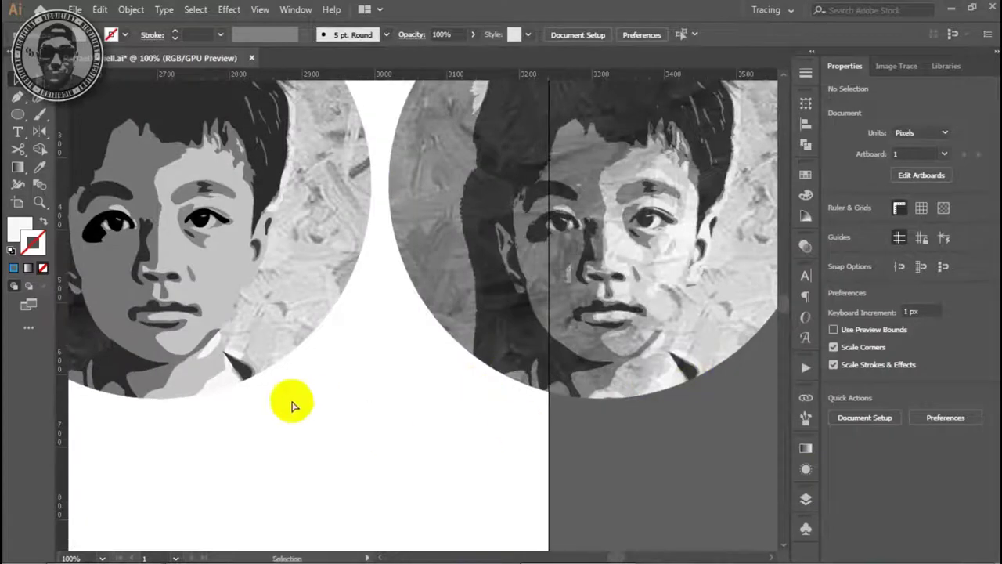
pyautogui.click(368, 352)
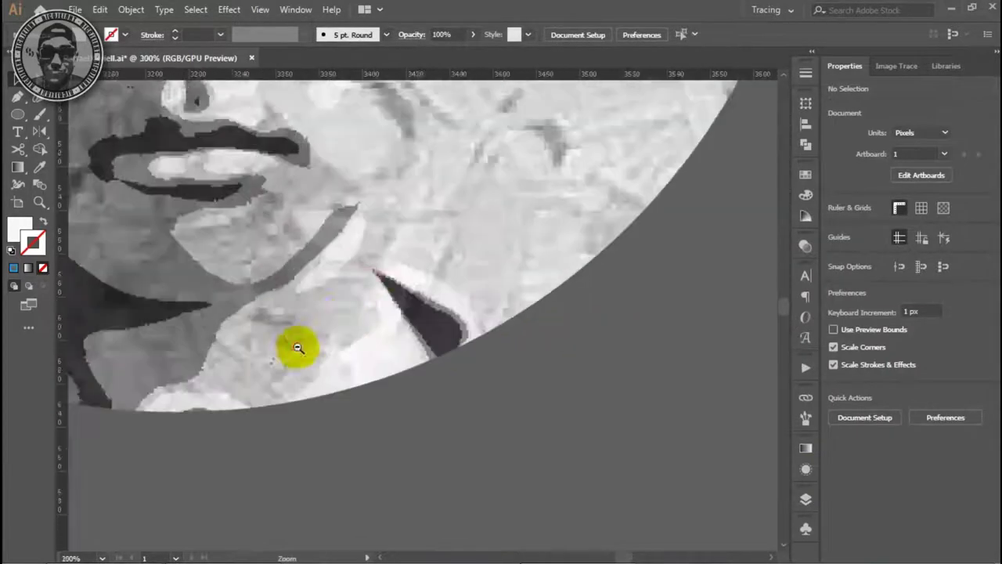
pyautogui.keyDown('alt'); pyautogui.click(436, 342); pyautogui.keyUp('alt')
pyautogui.click(392, 329)
pyautogui.press('a')
pyautogui.click(369, 320)
pyautogui.moveTo(374, 304); pyautogui.dragTo(614, 355)
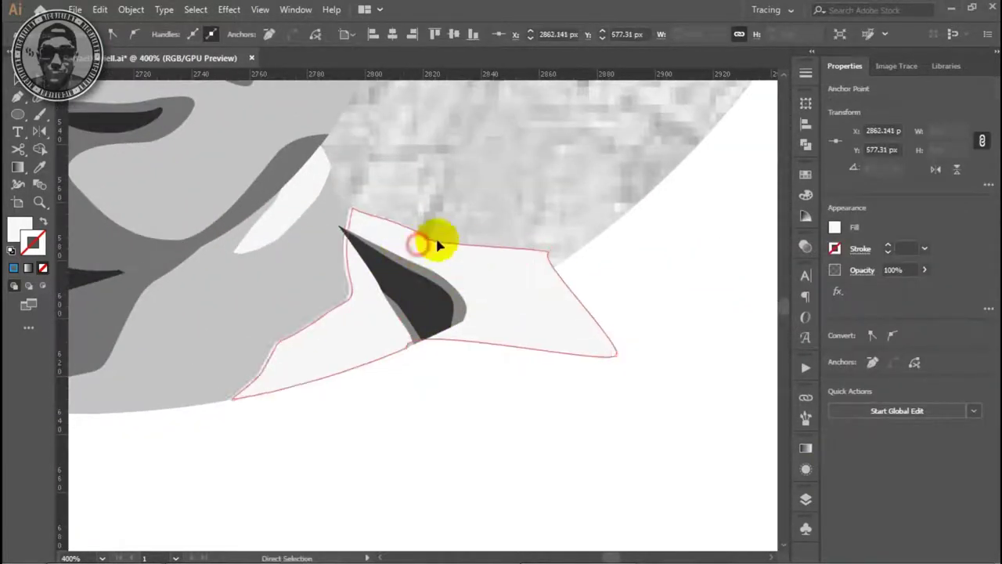
pyautogui.click(421, 243)
pyautogui.moveTo(406, 350); pyautogui.dragTo(388, 408)
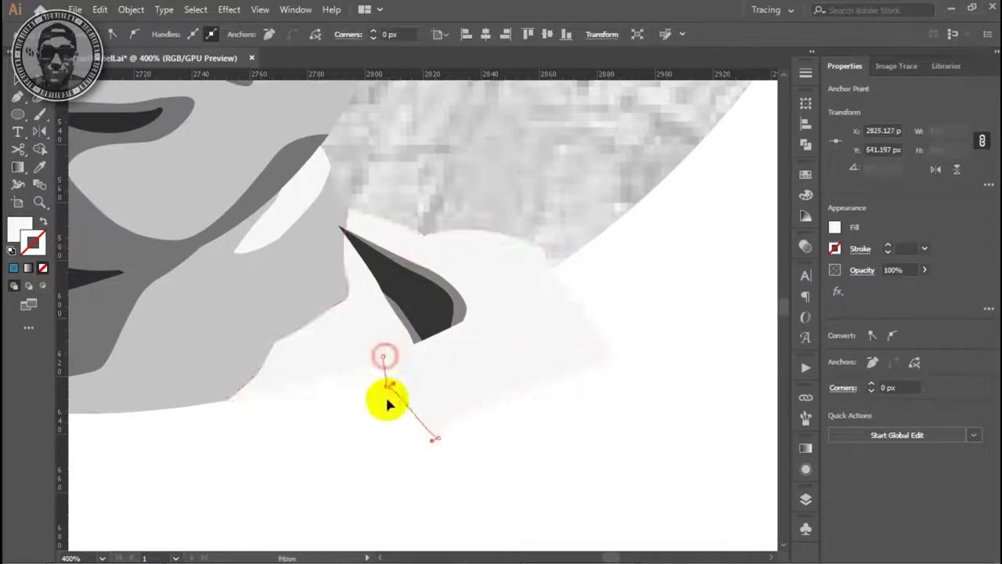
pyautogui.click(366, 364)
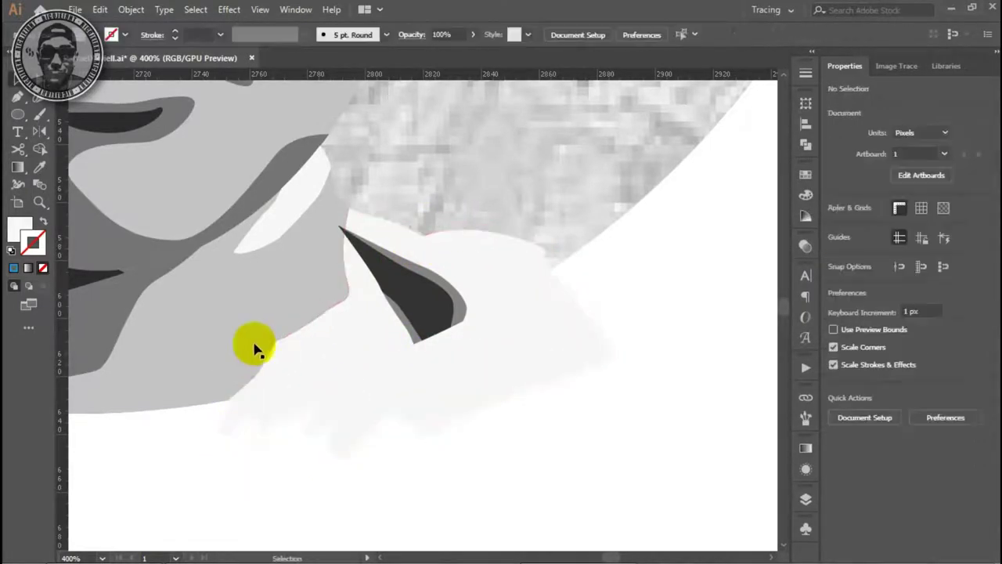
# Step: Trim the grey neck and white collar shapes against each other with Pathfinder
pyautogui.click(255, 349)
pyautogui.keyDown('shift'); pyautogui.click(548, 384); pyautogui.keyUp('shift')
pyautogui.click(806, 144)
pyautogui.click(661, 137)
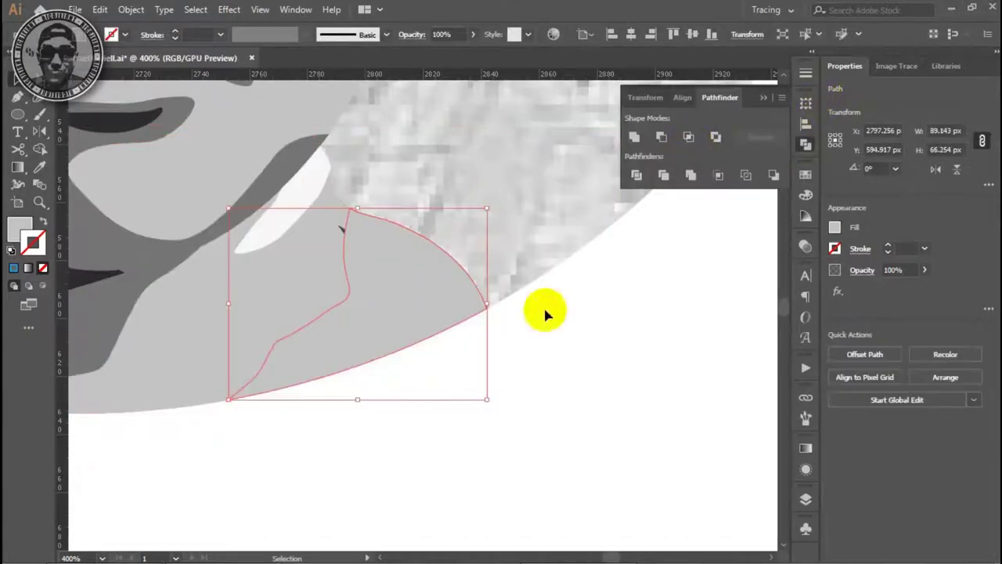
pyautogui.hotkey('ctrl', 'shift', 'a')
pyautogui.hotkey('ctrl', '-')
pyautogui.hotkey('ctrl', '-')
pyautogui.hotkey('ctrl', '-')
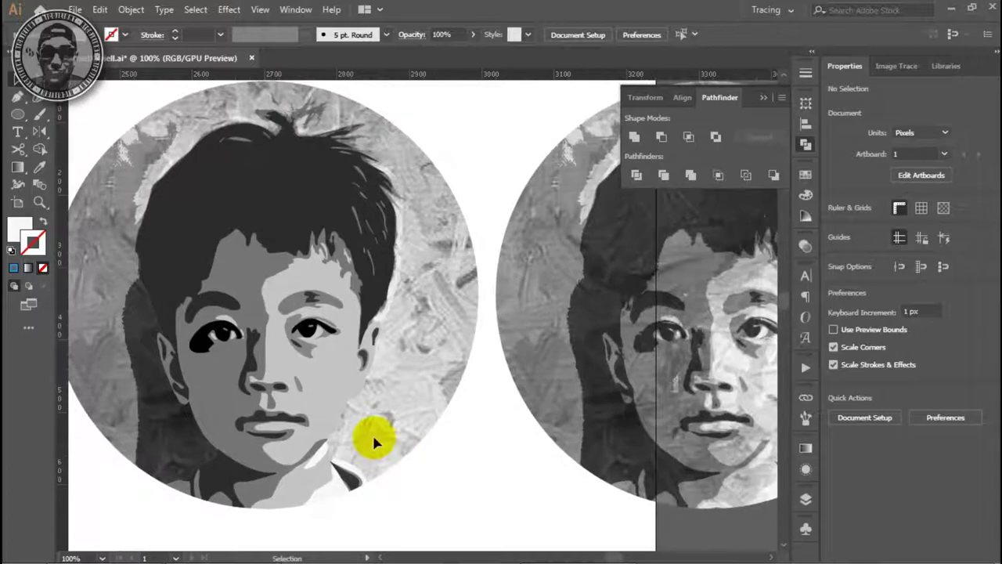
pyautogui.moveTo(369, 436); pyautogui.dragTo(416, 487)
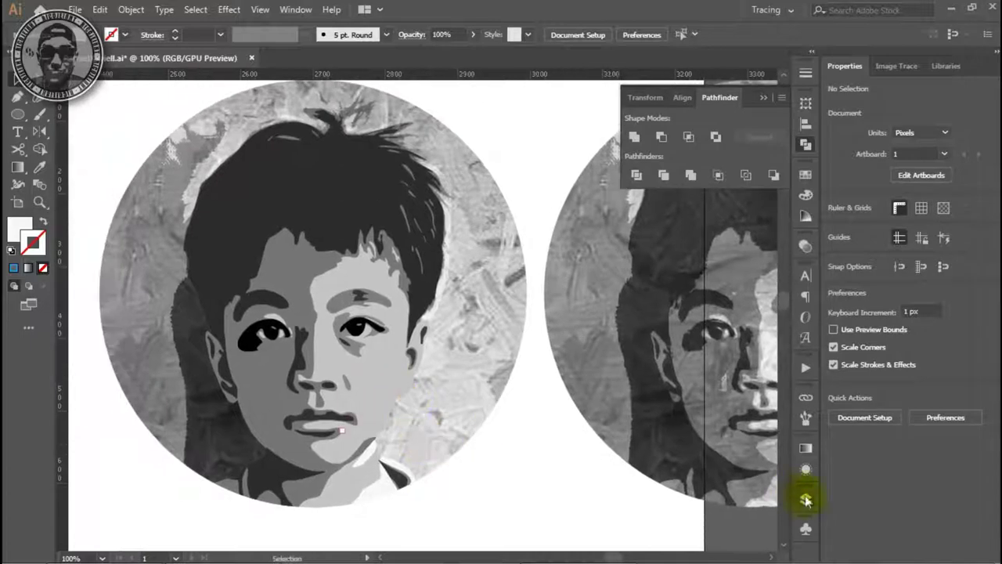
# Step: Centre the large circle over the portrait artwork and clip the portrait to it
pyautogui.click(805, 499)
pyautogui.click(101, 130)
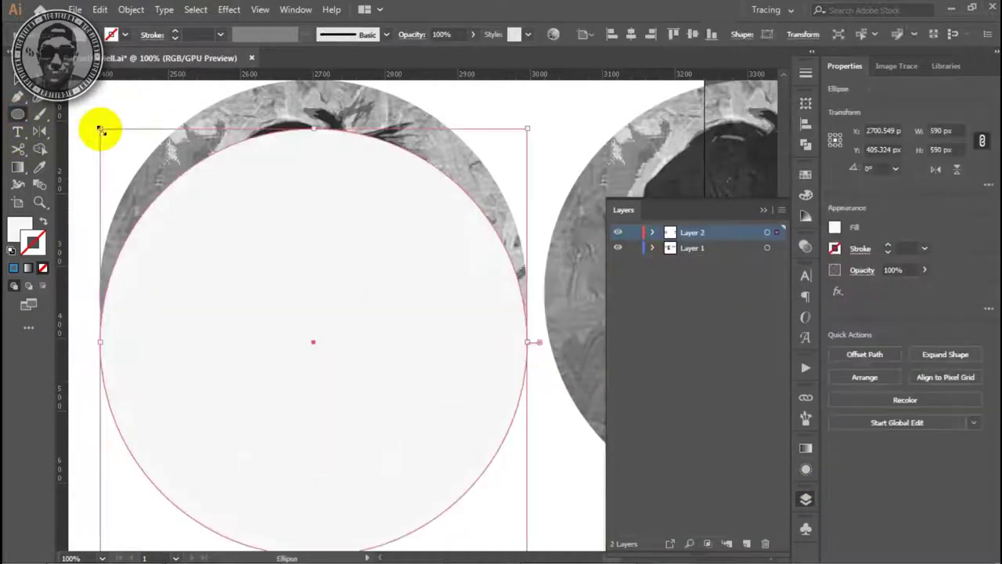
pyautogui.click(767, 248)
pyautogui.click(251, 34)
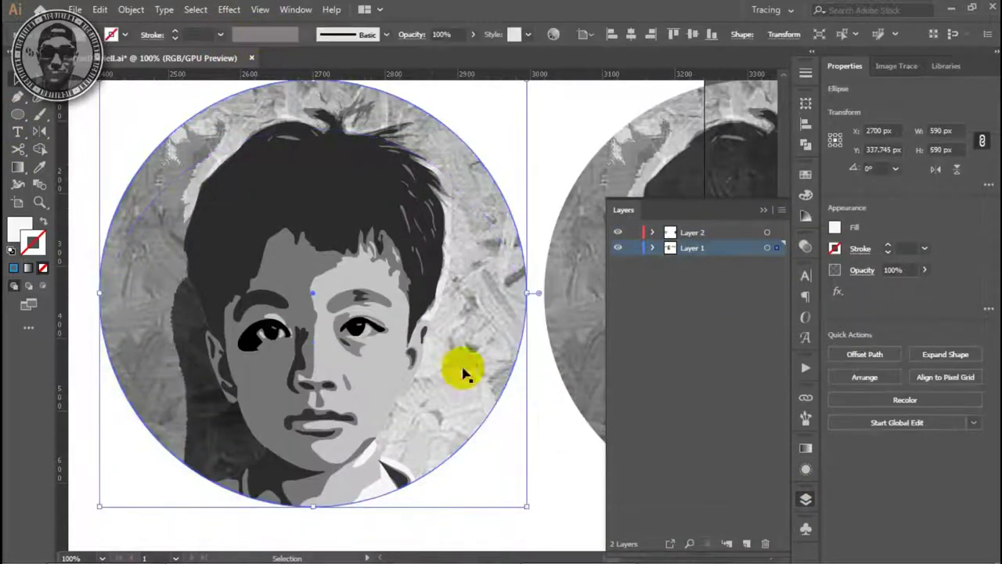
pyautogui.hotkey('ctrl', '7')
# Step: Fill the background circle with a grey sampled from the reference photo
pyautogui.hotkey('ctrl', '-')
pyautogui.click(430, 356)
pyautogui.press('i')
pyautogui.click(518, 259)
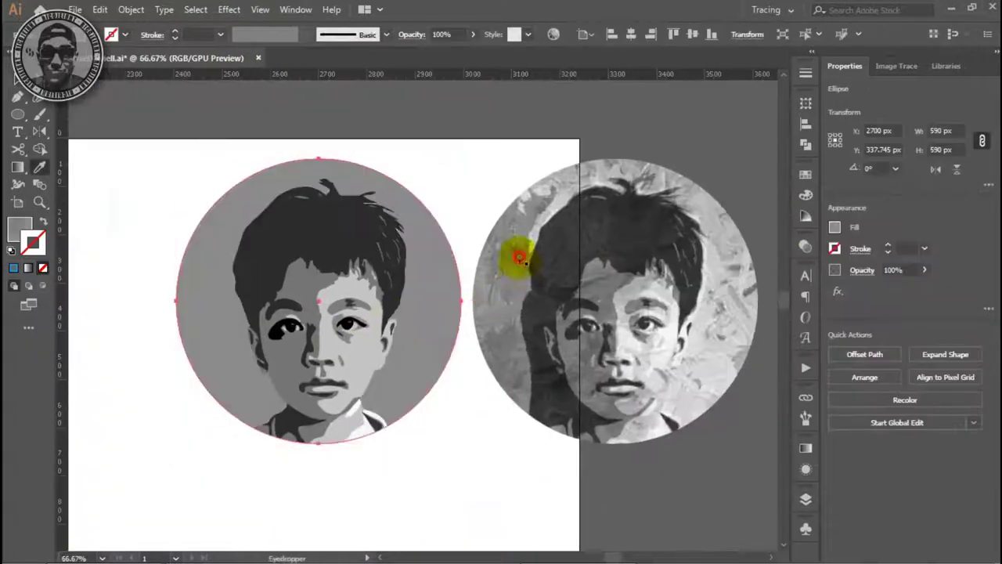
pyautogui.click(570, 172)
# Step: Draw an S-shaped Pen curve down through the face, extending past the circle
pyautogui.press('a')
pyautogui.click(463, 275)
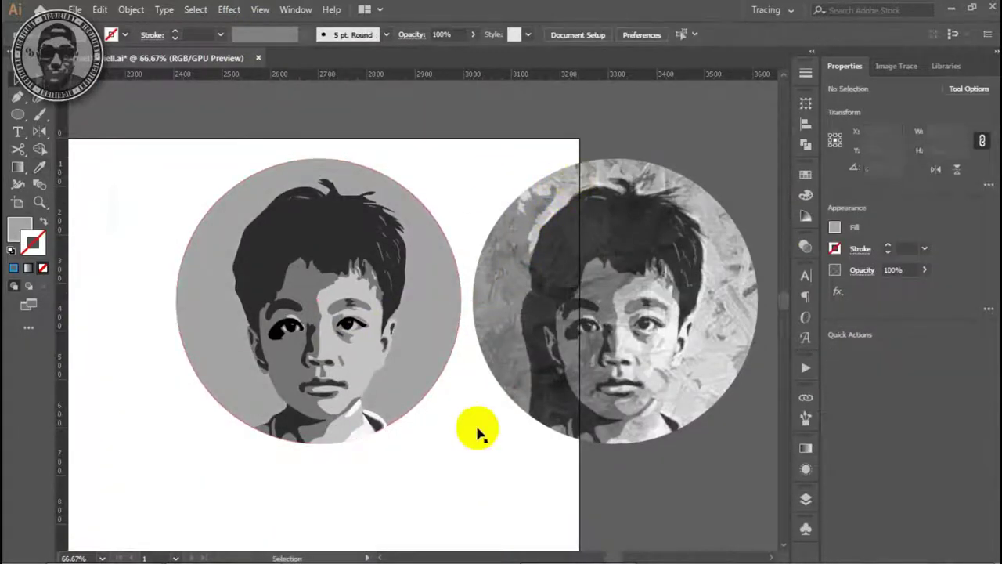
pyautogui.scroll(1, 441, 454)
pyautogui.press('v')
pyautogui.scroll(-1, 433, 335)
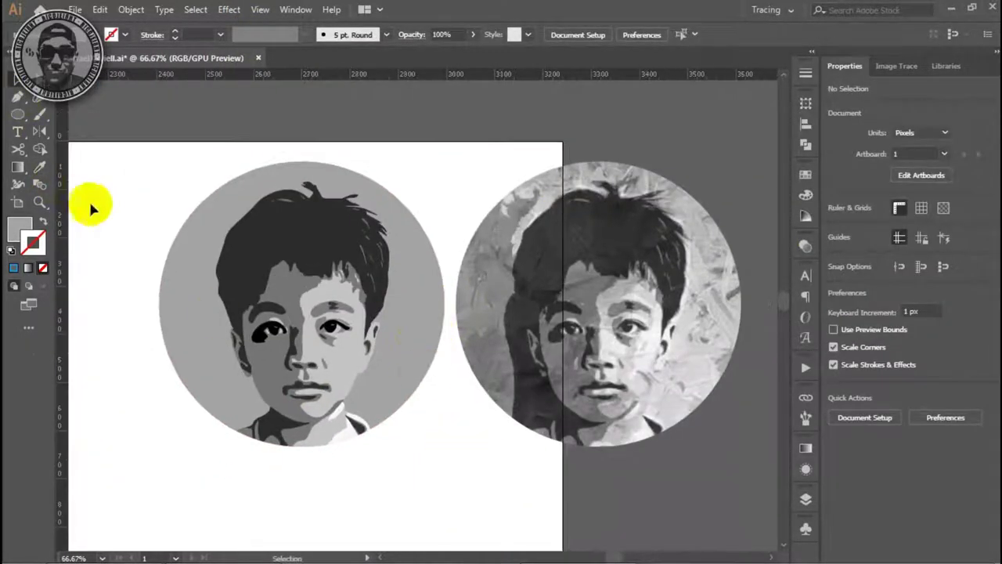
pyautogui.press('p')
pyautogui.moveTo(325, 269); pyautogui.dragTo(306, 335)
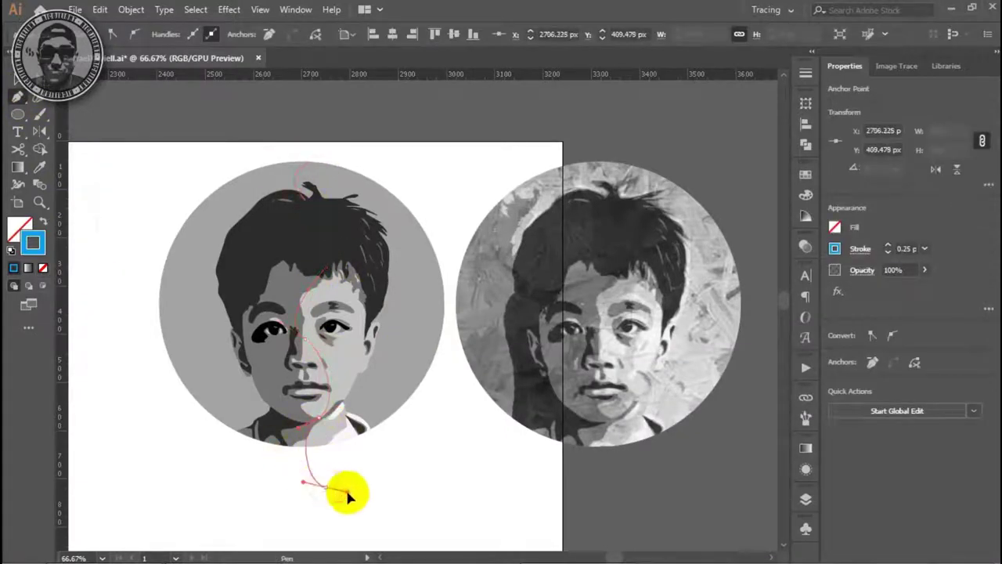
pyautogui.click(369, 180)
# Step: Hide the face and cut the grey circle along the curve with Pathfinder Minus Front
pyautogui.hotkey('ctrl', '3')
pyautogui.click(234, 188)
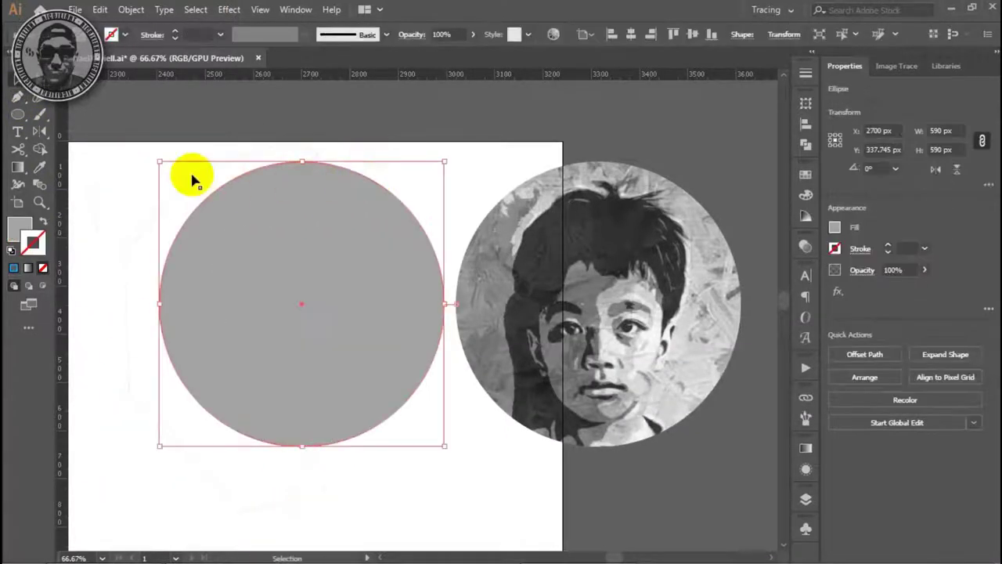
pyautogui.keyDown('shift'); pyautogui.click(194, 174); pyautogui.keyUp('shift')
pyautogui.click(806, 144)
pyautogui.click(662, 137)
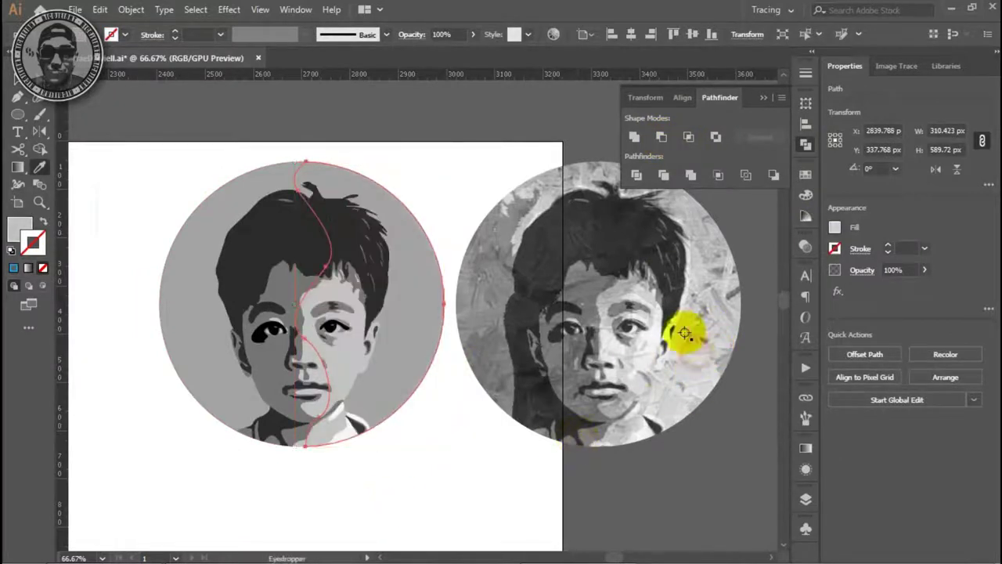
# Step: Fill the right section of the split circle with a lighter grey sampled from the photo
pyautogui.press('i')
pyautogui.click(693, 311)
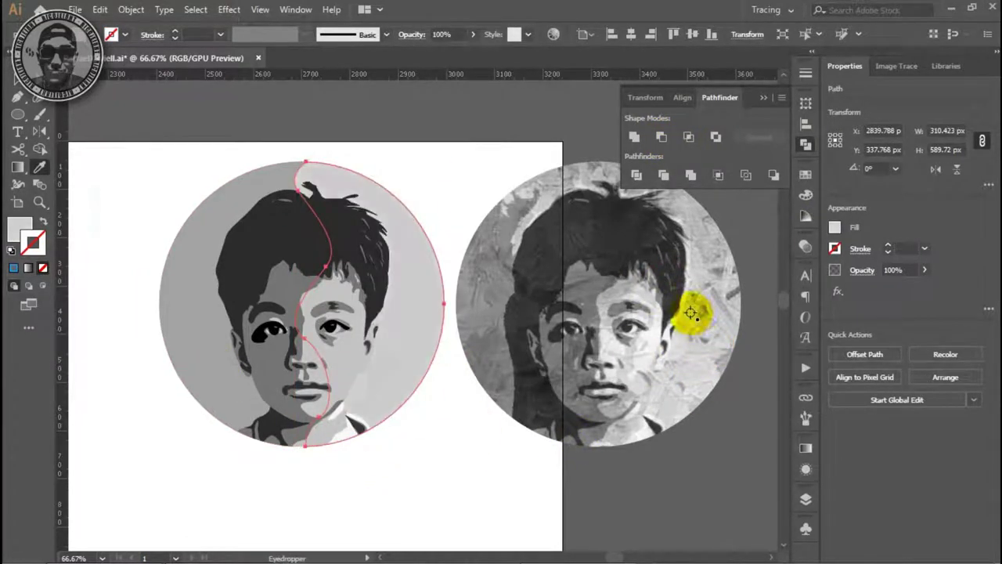
pyautogui.click(462, 450)
pyautogui.click(180, 340)
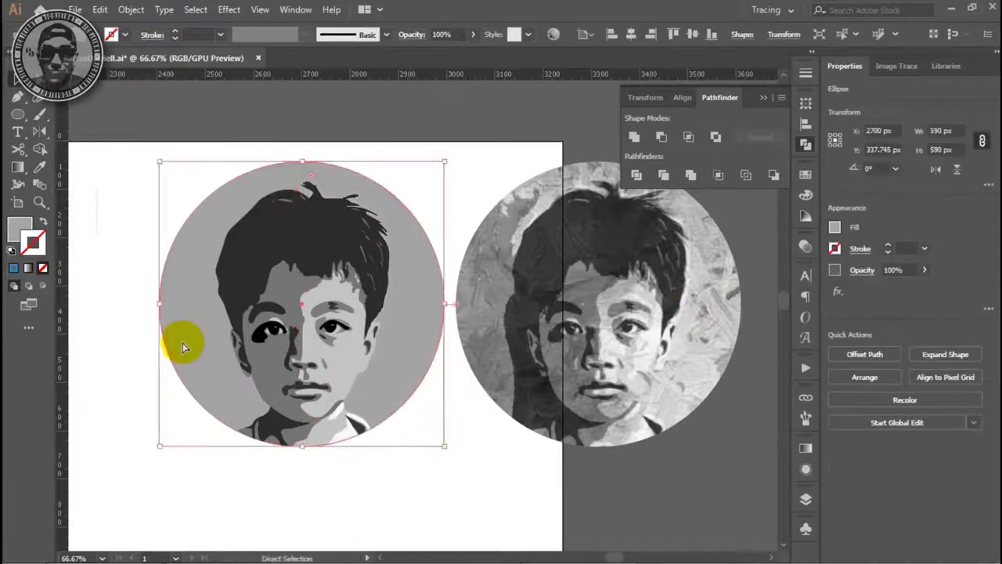
pyautogui.click(398, 376)
pyautogui.press('i')
pyautogui.click(674, 305)
pyautogui.click(543, 205)
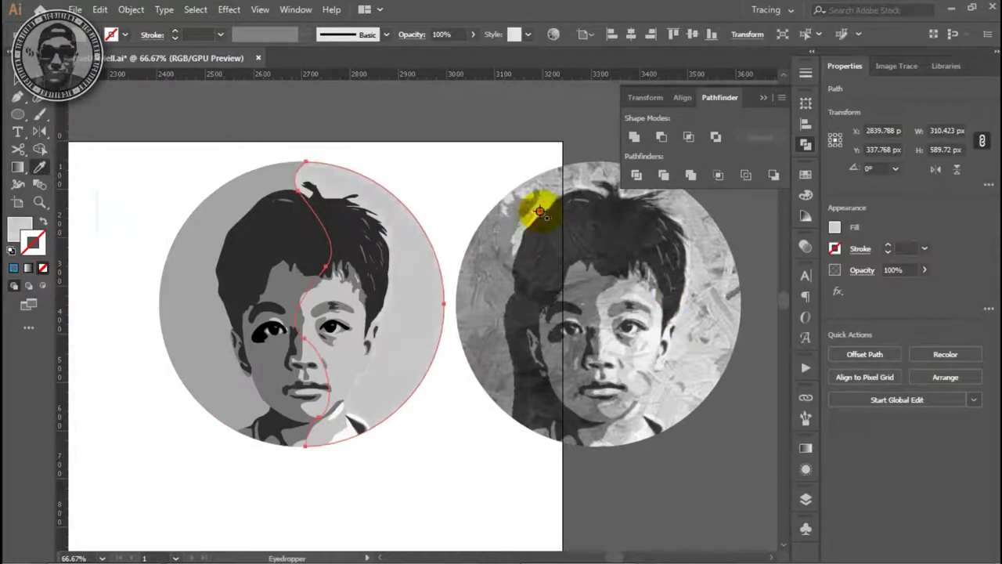
pyautogui.scroll(3, 404, 273)
pyautogui.scroll(-3, 404, 273)
pyautogui.press('v')
pyautogui.click(530, 425)
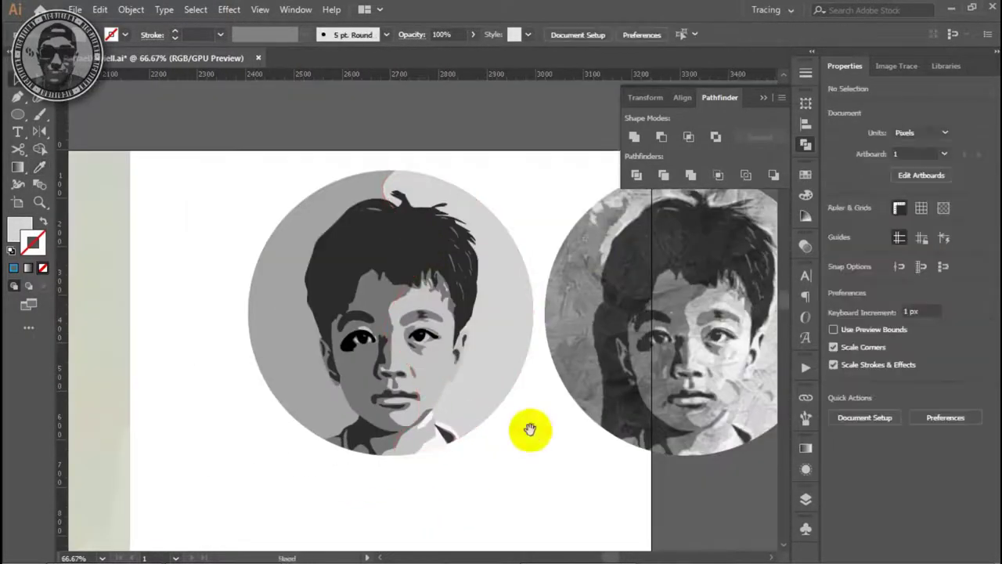
# Step: Inspect the portrait, briefly selecting and then deselecting the hair outline shape
pyautogui.scroll(2, 432, 273)
pyautogui.scroll(-2, 571, 332)
pyautogui.scroll(-1, 474, 386)
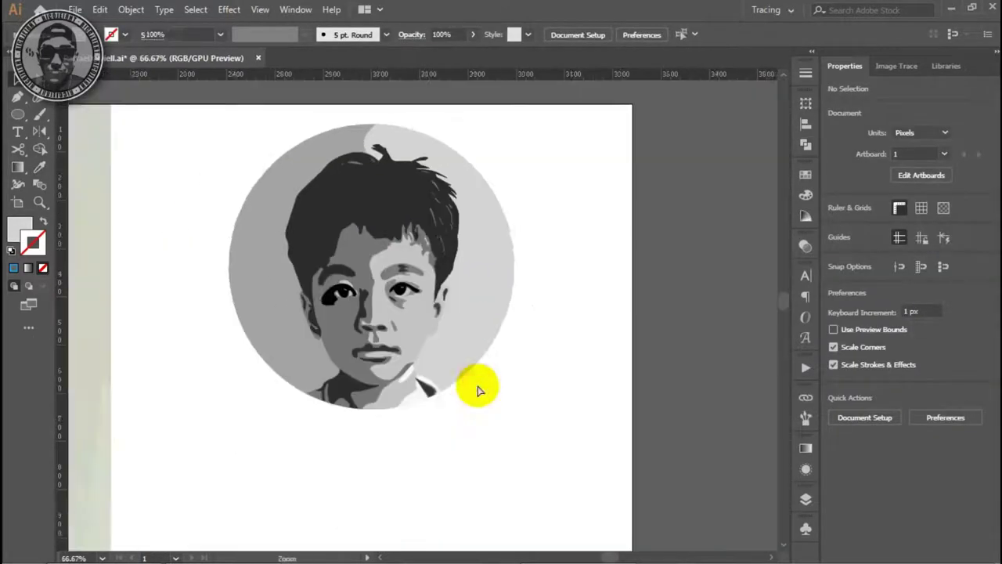
pyautogui.scroll(1, 599, 313)
pyautogui.click(312, 339)
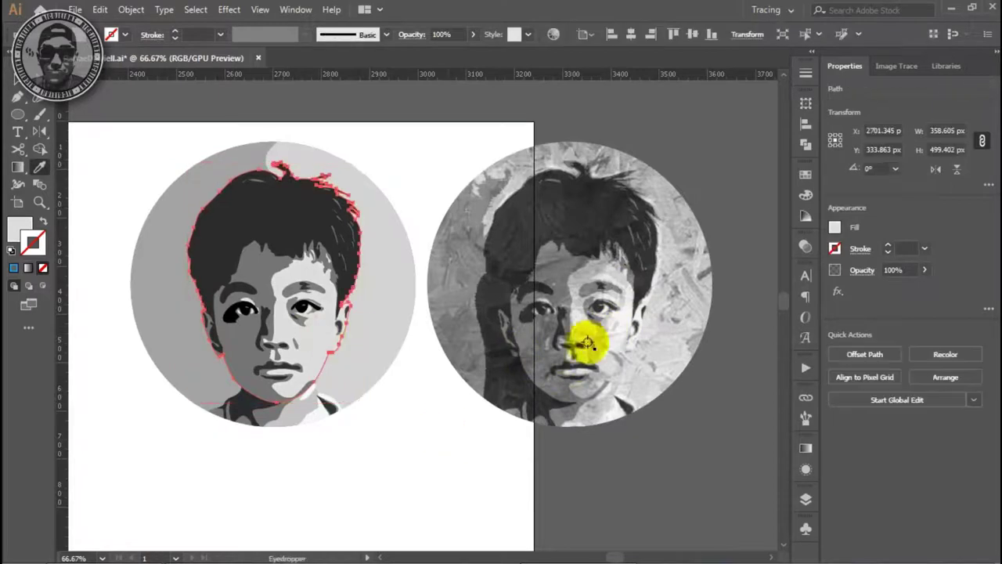
pyautogui.hotkey('ctrl', 'shift', 'a')
# Step: Delete the reference photo circle and zoom to 100% on the finished portrait
pyautogui.moveTo(431, 443); pyautogui.dragTo(463, 455)
pyautogui.press('v')
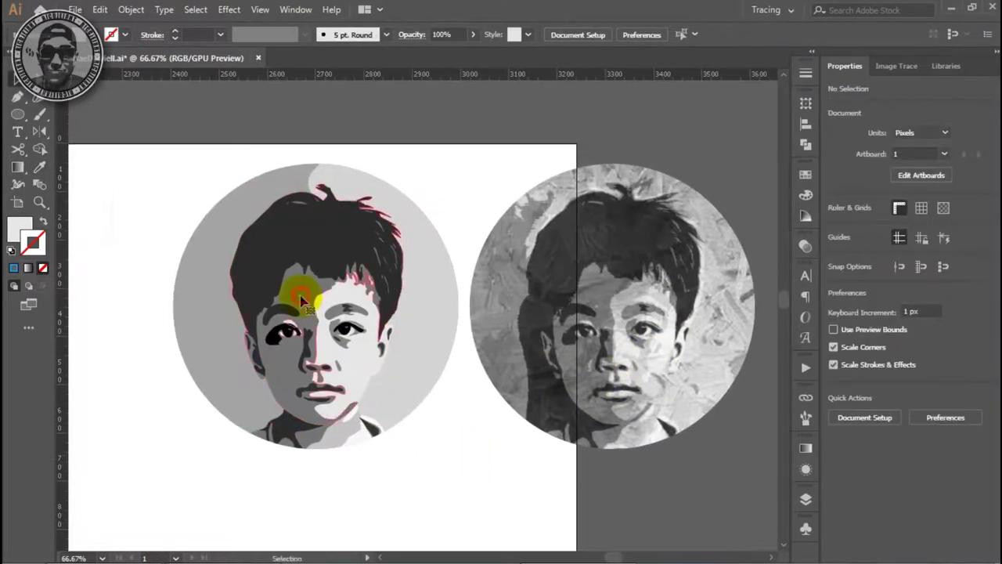
pyautogui.click(529, 419)
pyautogui.press('Delete')
pyautogui.hotkey('ctrl', '1')
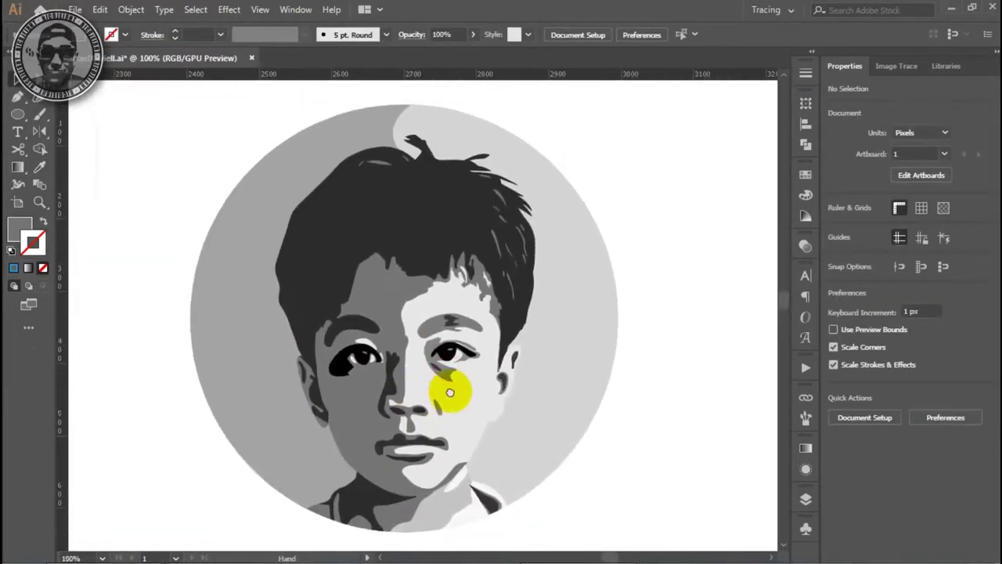